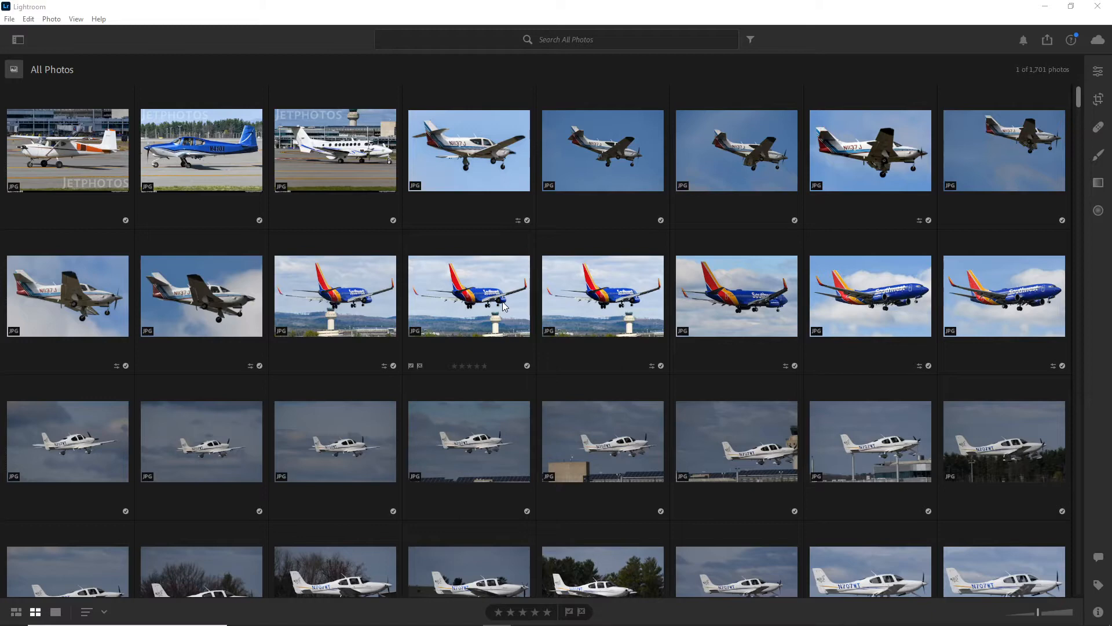
# - View the three JetPhotos-watermarked aircraft photos and the N1137J photo one by one at full size, and return to the photo grid
pyautogui.doubleClick(109, 145)
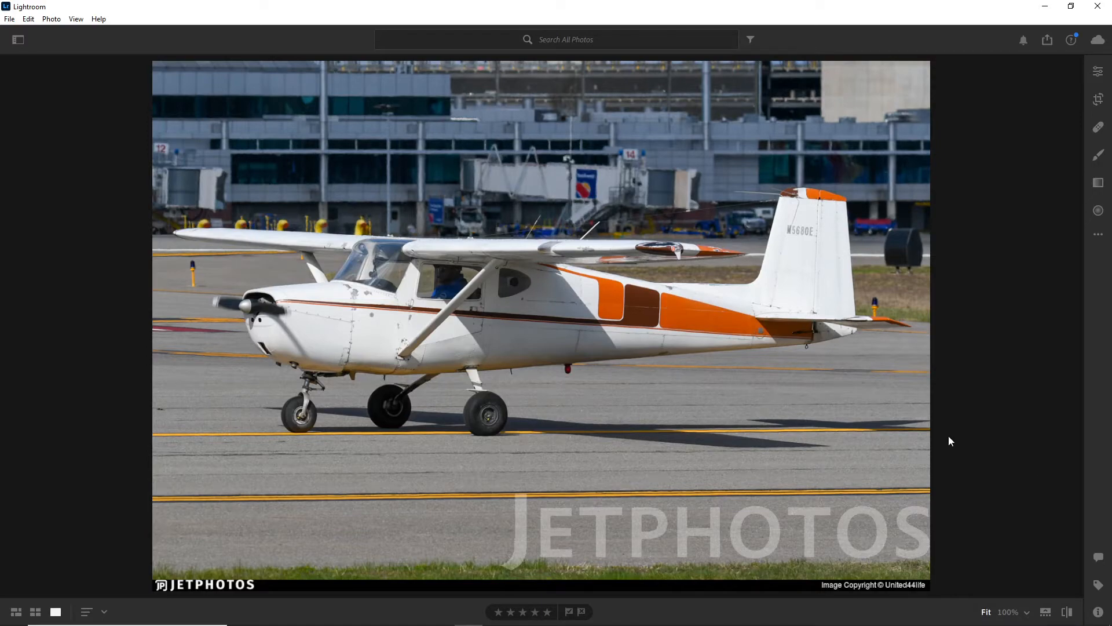
pyautogui.press('Right')
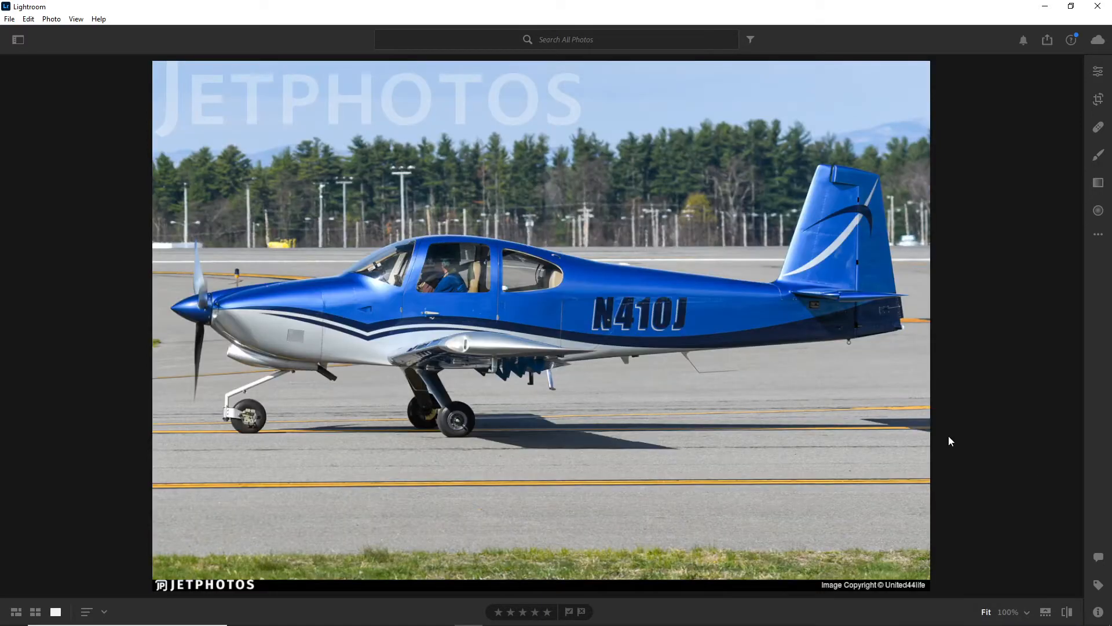
pyautogui.press('Right')
pyautogui.press('Left')
pyautogui.press('Left')
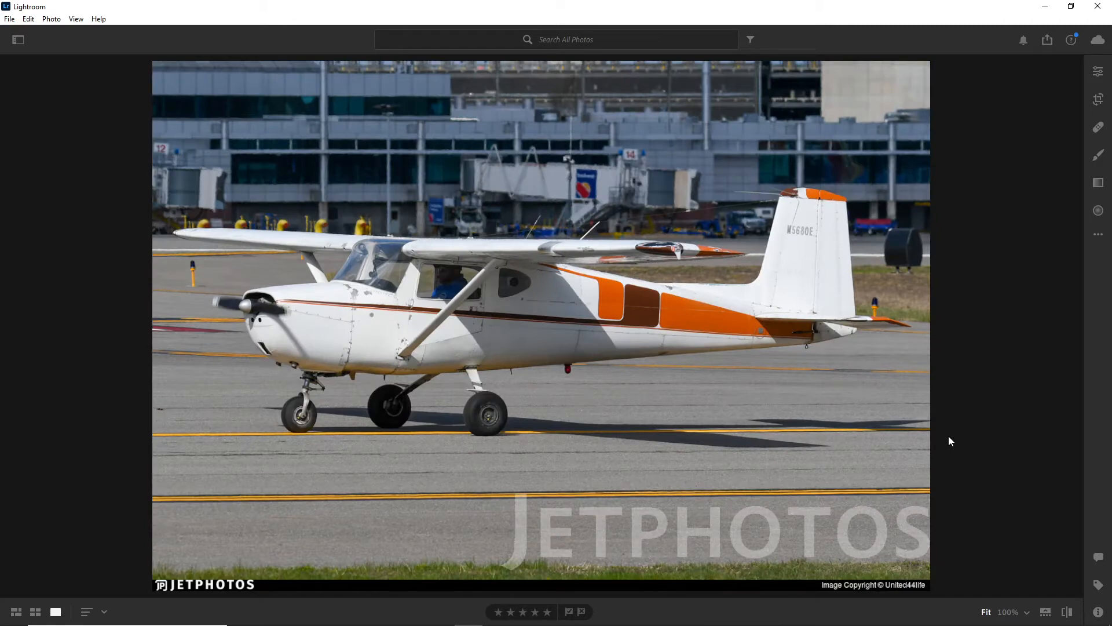
pyautogui.press('Right')
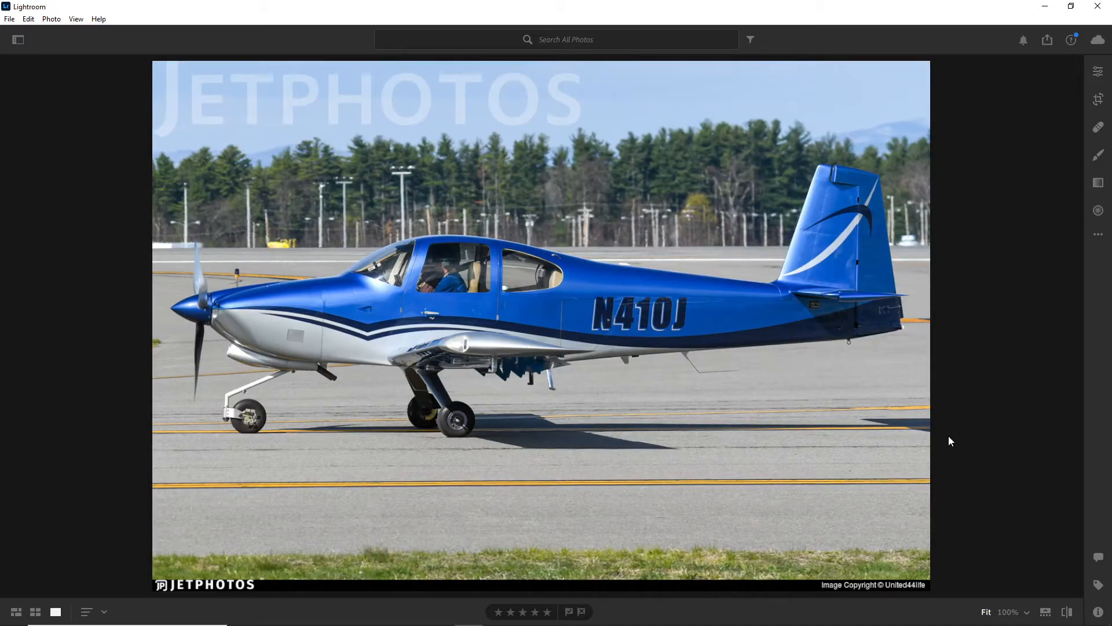
pyautogui.press('Right')
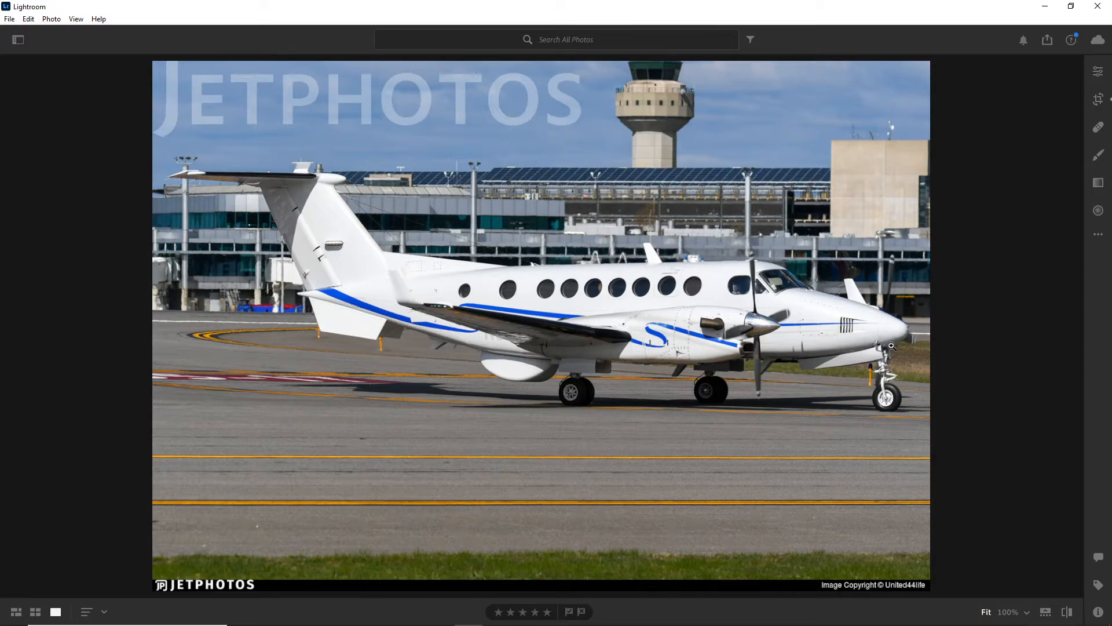
pyautogui.press('Right')
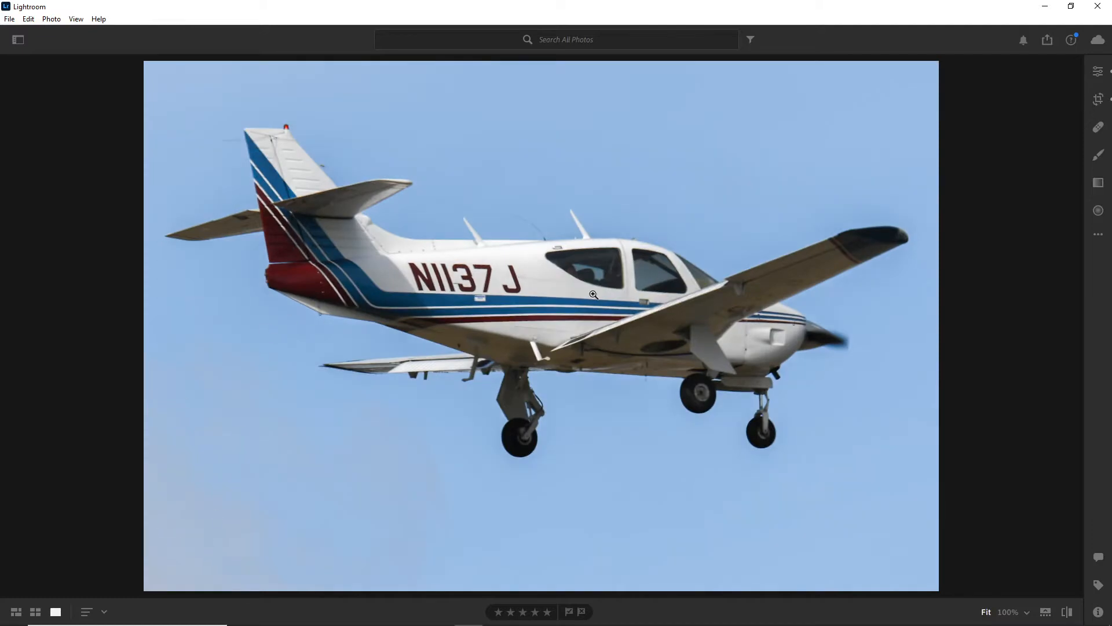
pyautogui.click(35, 611)
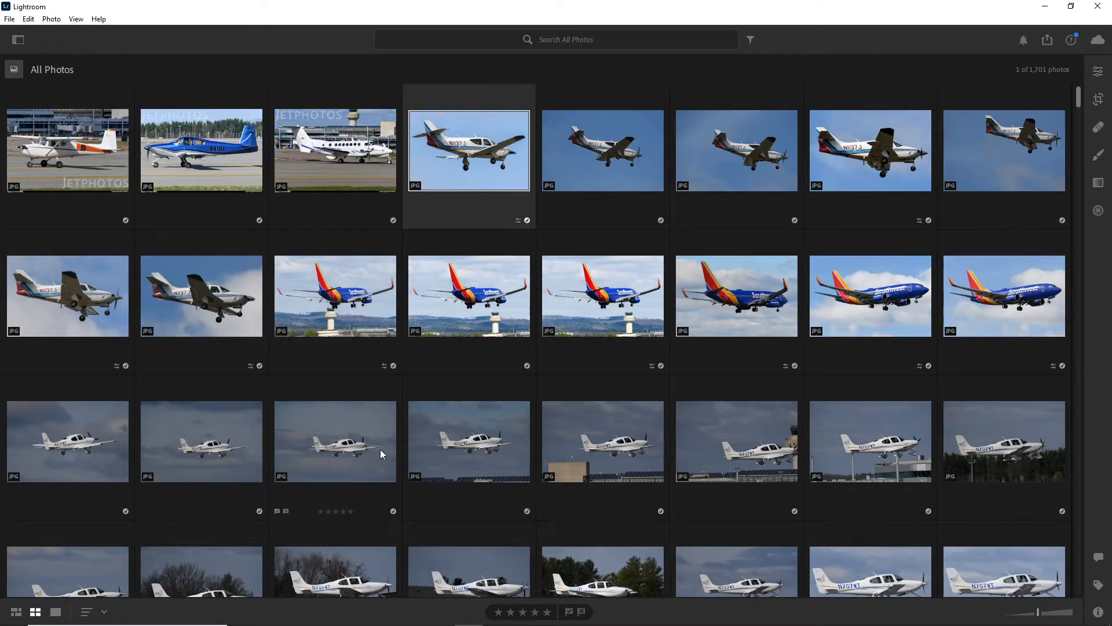
# - Look through the All Photos grid to survey the aircraft shots and return to its beginning
pyautogui.scroll(-3, 384, 447)
pyautogui.scroll(-3, 380, 447)
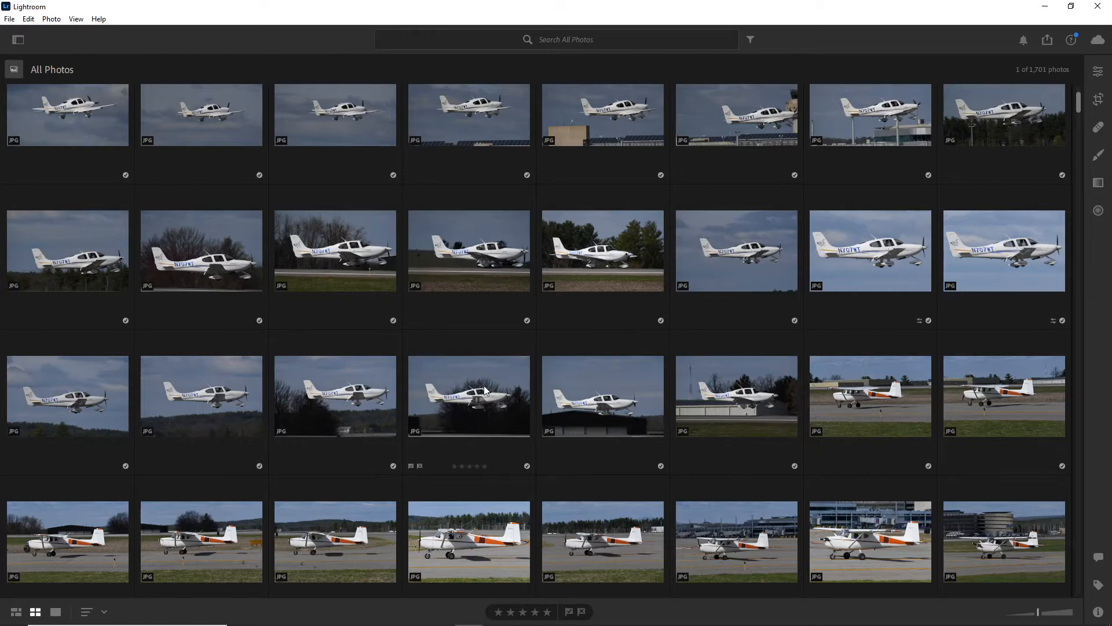
pyautogui.scroll(-10, 483, 388)
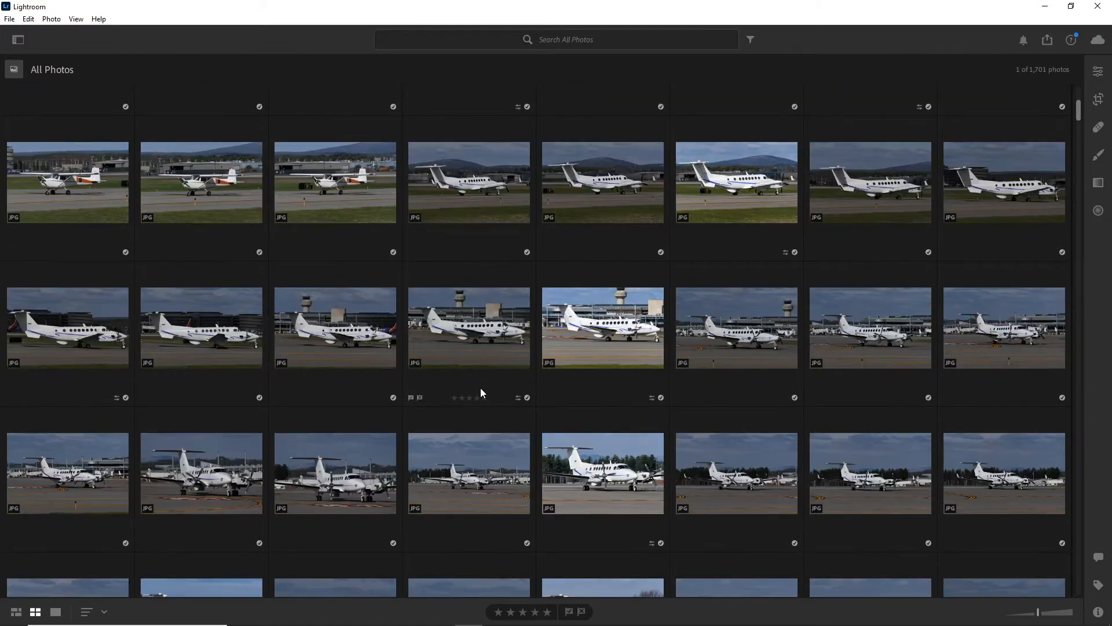
pyautogui.scroll(-10, 480, 388)
pyautogui.scroll(10, 479, 388)
pyautogui.scroll(-5, 478, 387)
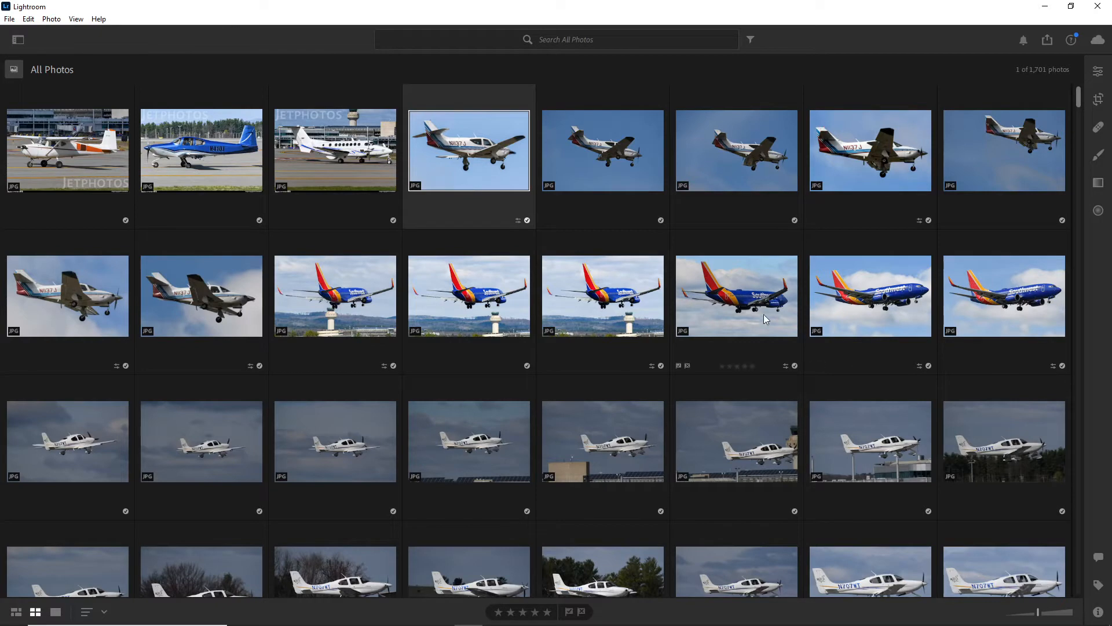
# - Open the first Southwest photo with the control tower, examine its fuselage lettering and engine at 100%, and return to the detailed grid
pyautogui.doubleClick(354, 287)
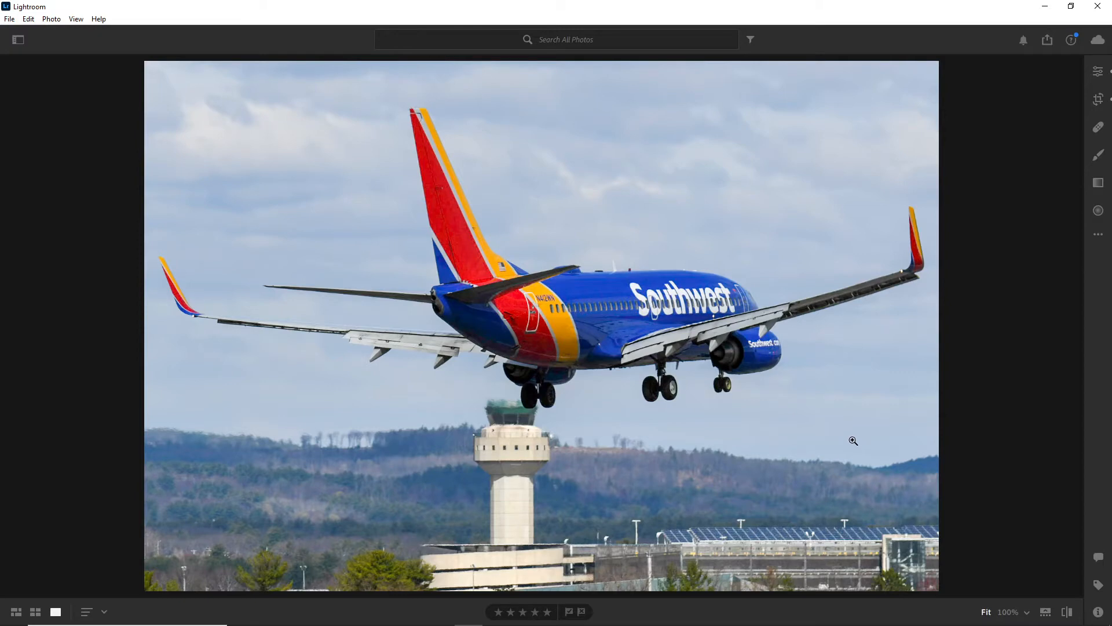
pyautogui.click(767, 311)
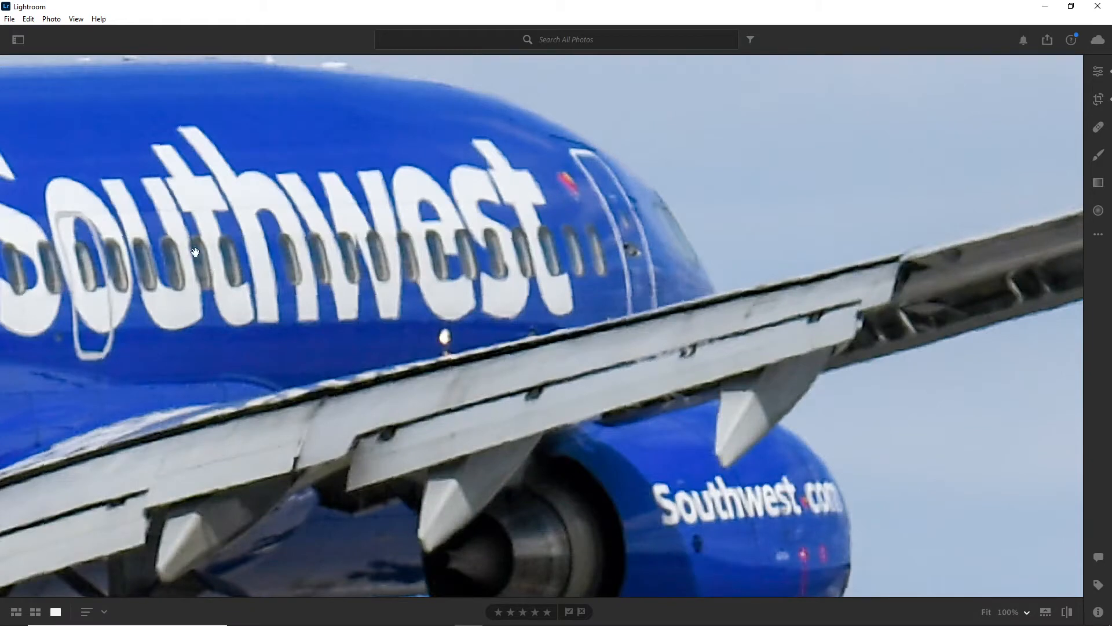
pyautogui.moveTo(577, 316); pyautogui.dragTo(500, 262)
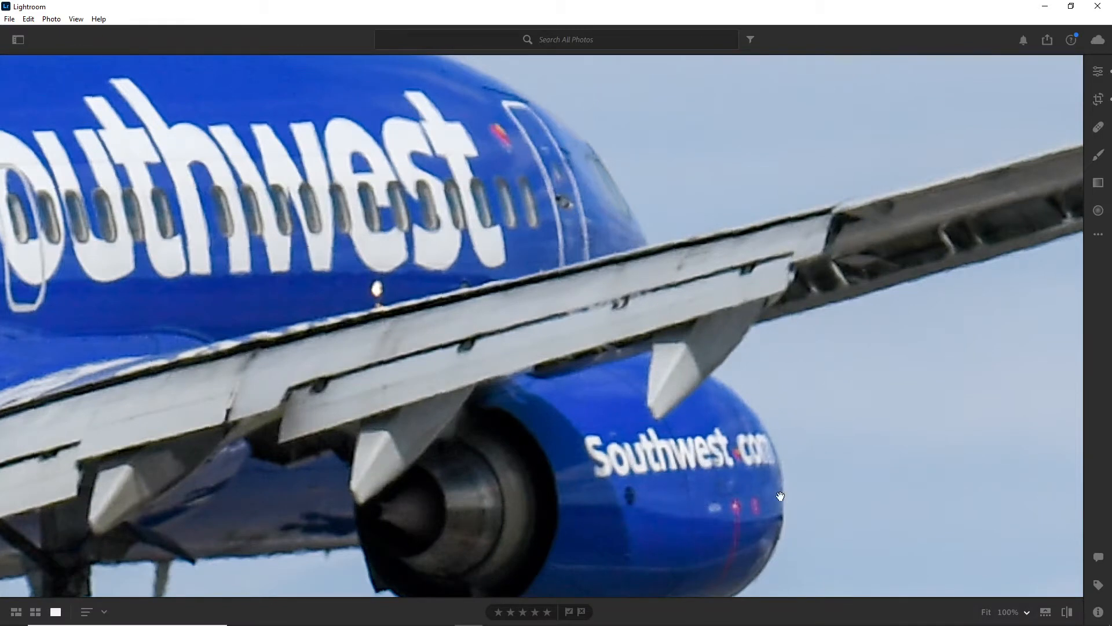
pyautogui.click(655, 408)
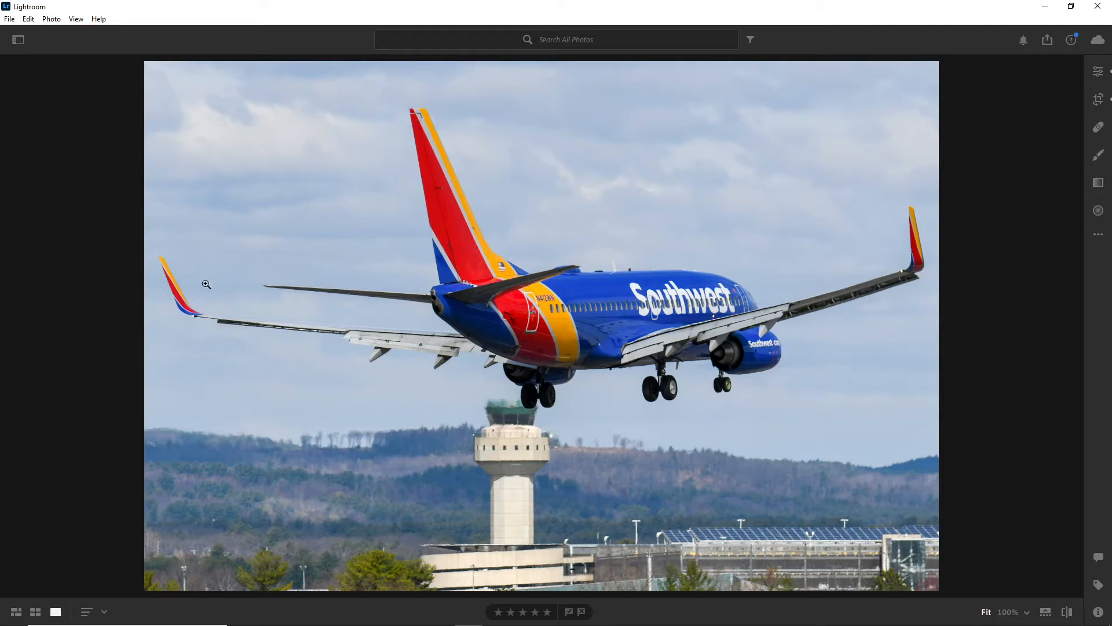
pyautogui.click(16, 611)
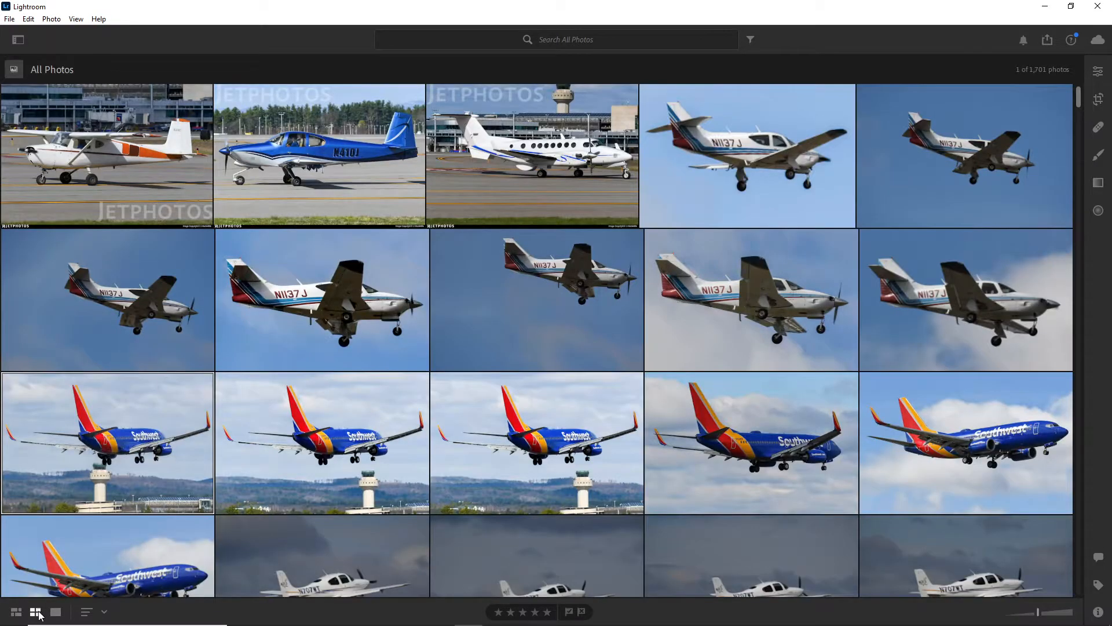
pyautogui.click(36, 611)
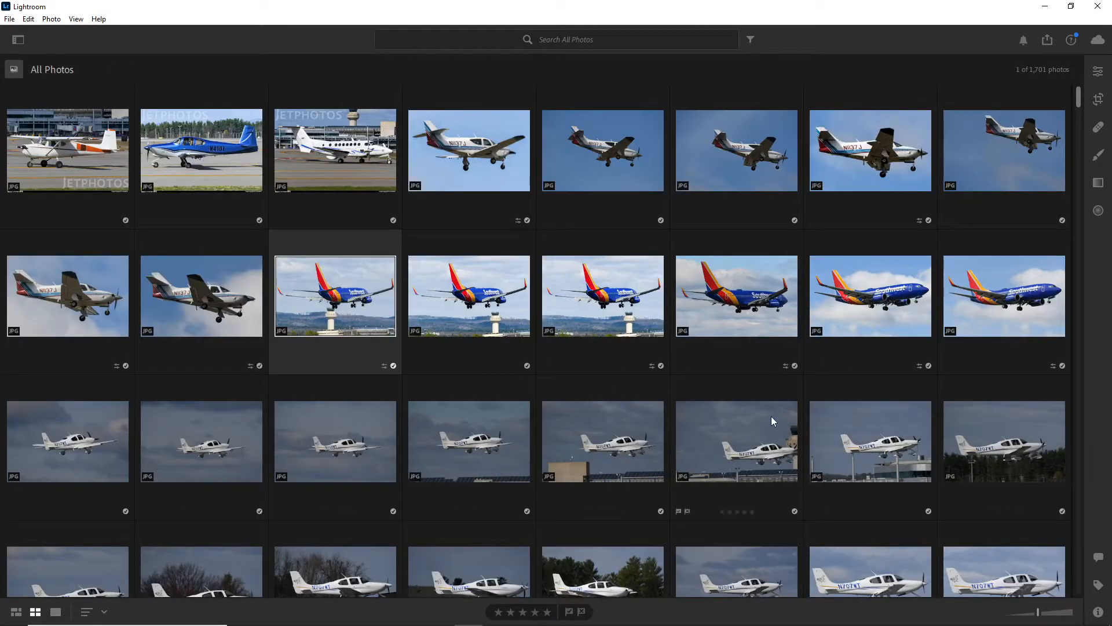
# - Open the first photo of the white N707WT Cirrus and examine its nose lettering at 100% for sharpness
pyautogui.scroll(-2, 753, 420)
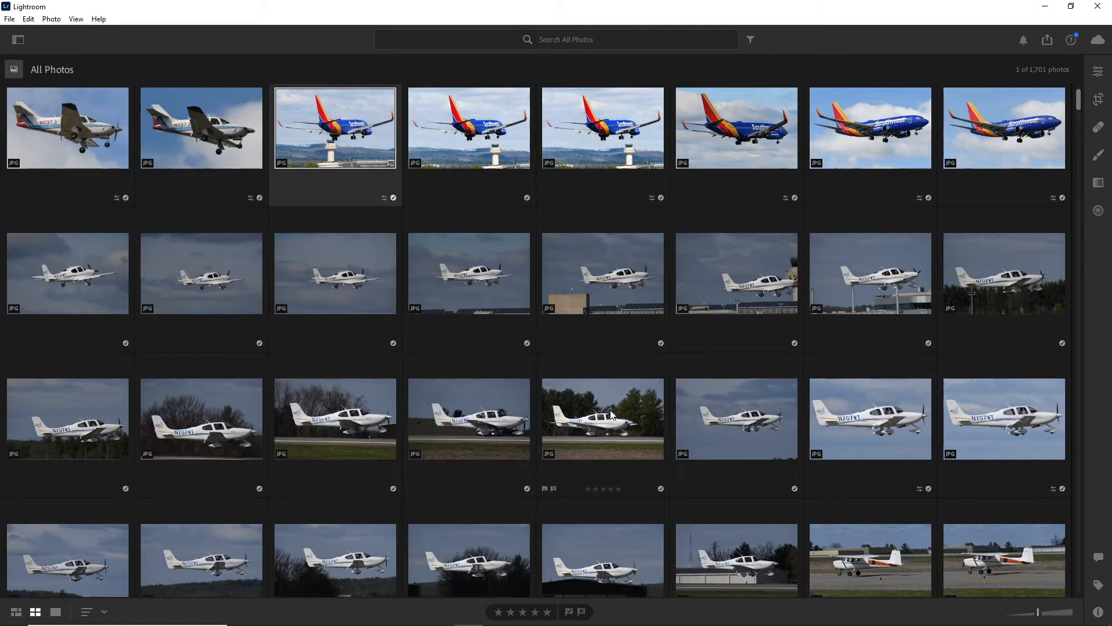
pyautogui.scroll(10, 586, 403)
pyautogui.scroll(-8, 586, 397)
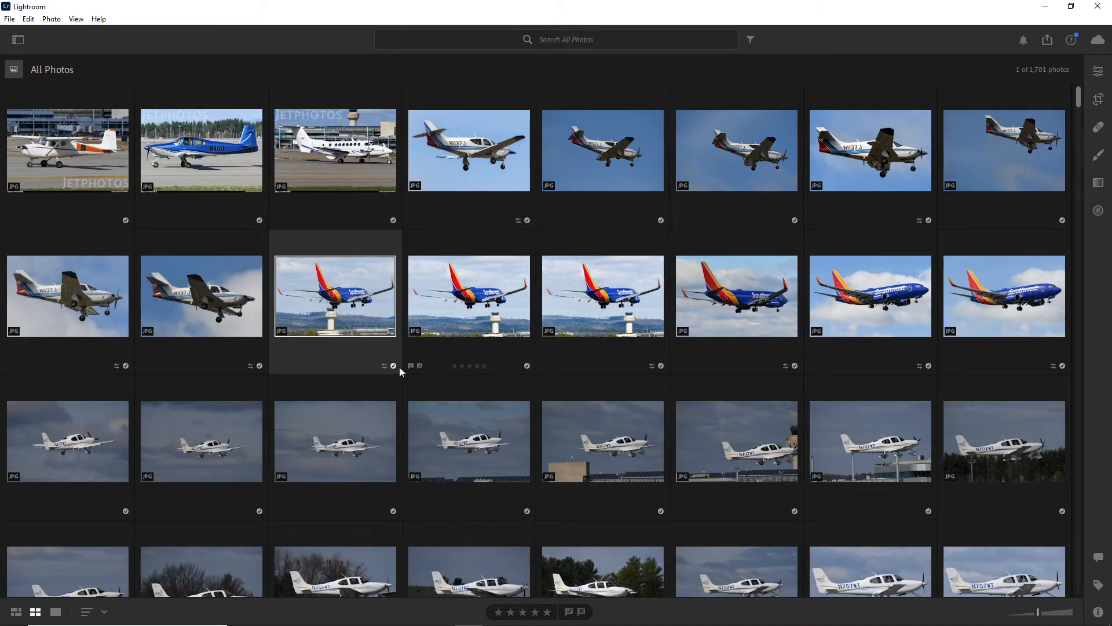
pyautogui.doubleClick(51, 436)
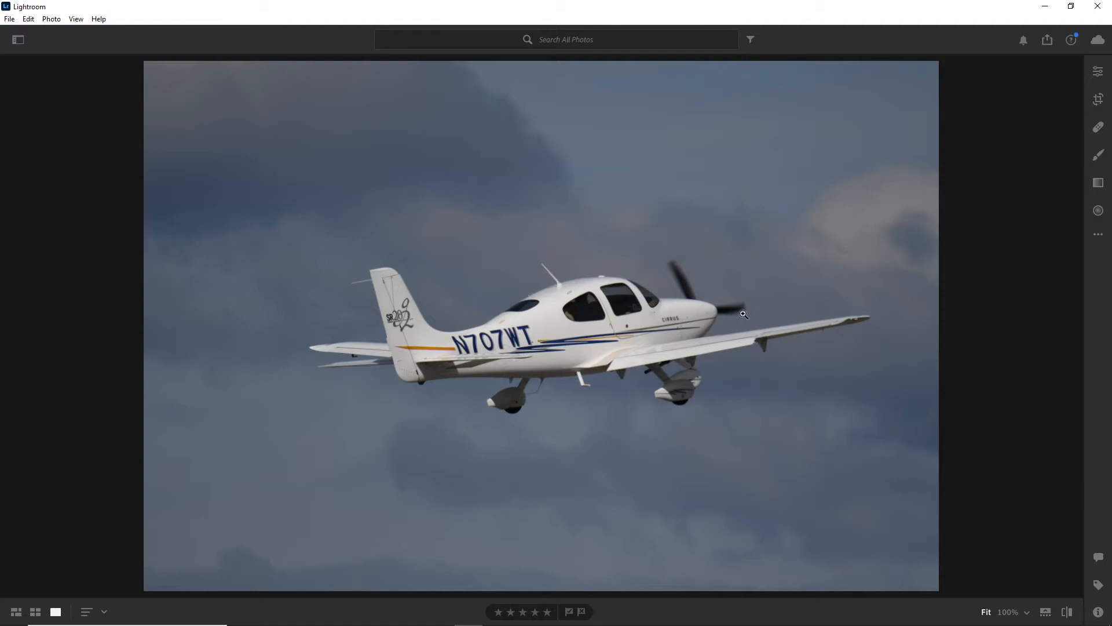
pyautogui.click(698, 321)
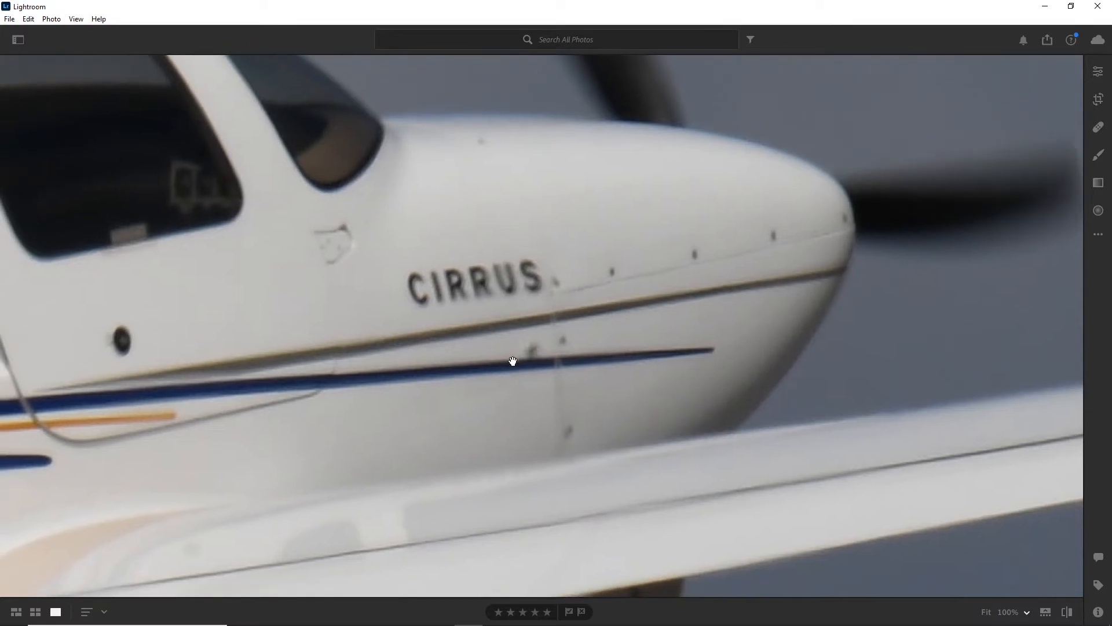
pyautogui.click(459, 284)
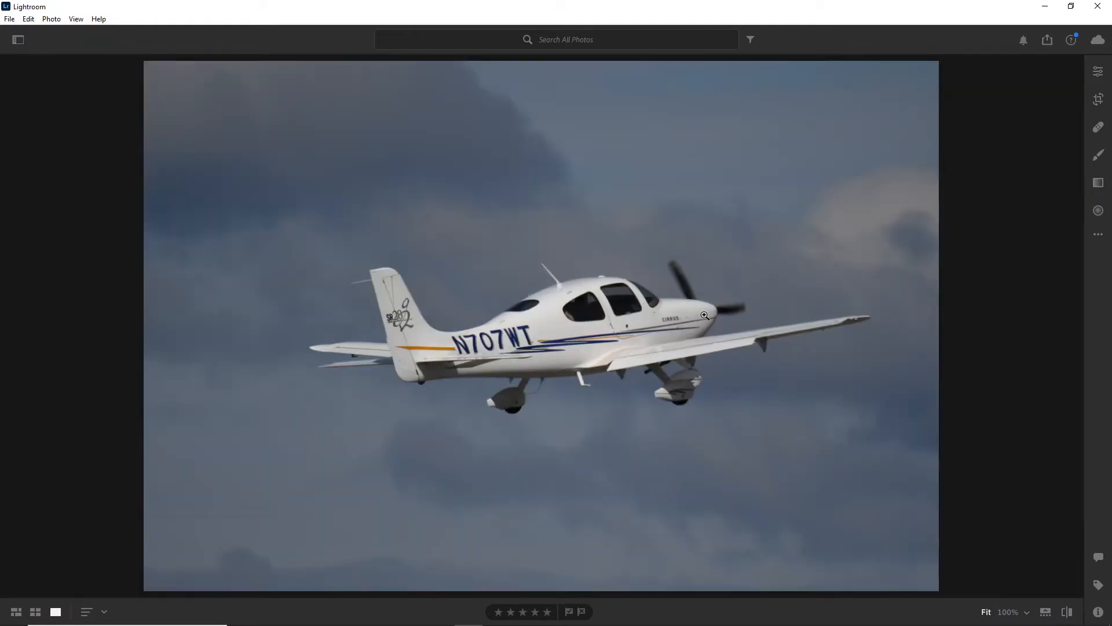
# - Go through the next three N707WT photos and check the aircraft's sharpness at 100%, including the nose lettering above the solar panels
pyautogui.press('Right')
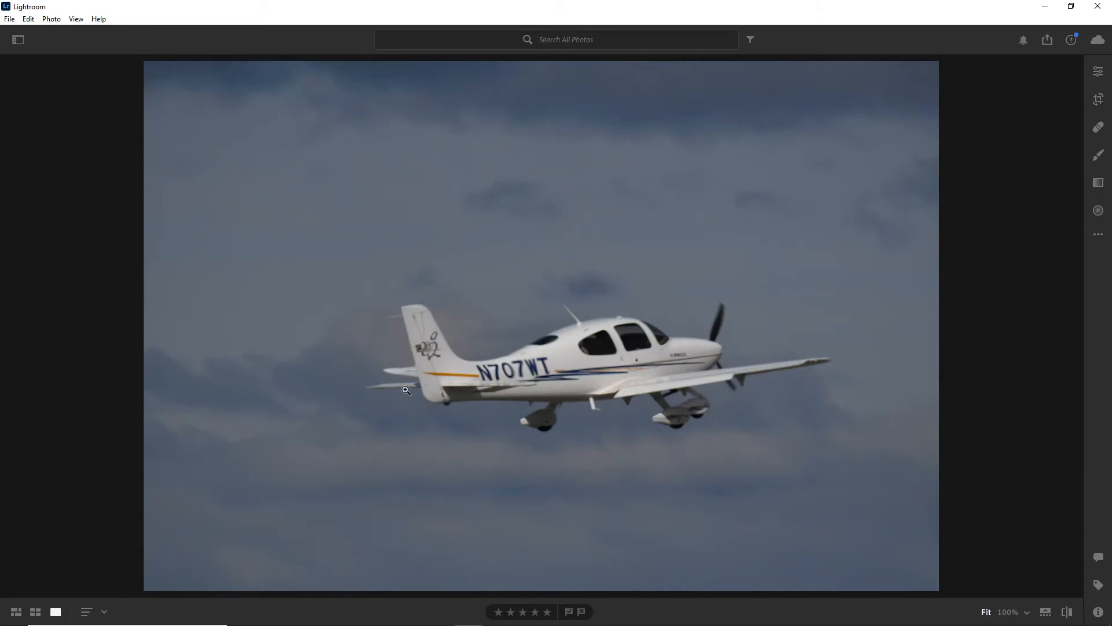
pyautogui.click(611, 402)
pyautogui.click(589, 397)
pyautogui.press('Right')
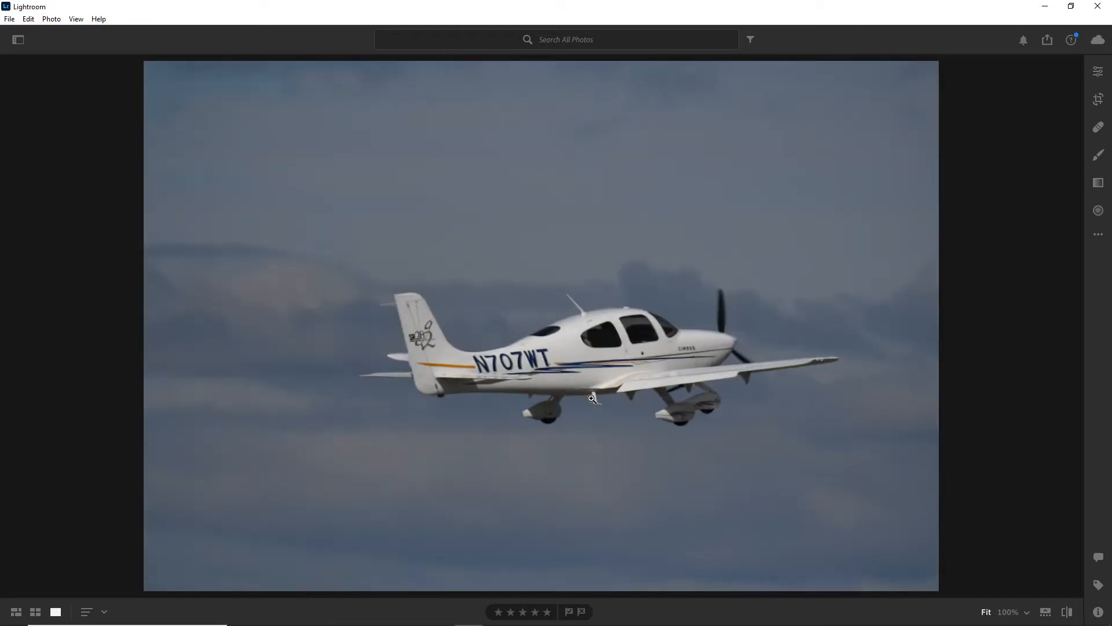
pyautogui.press('Right')
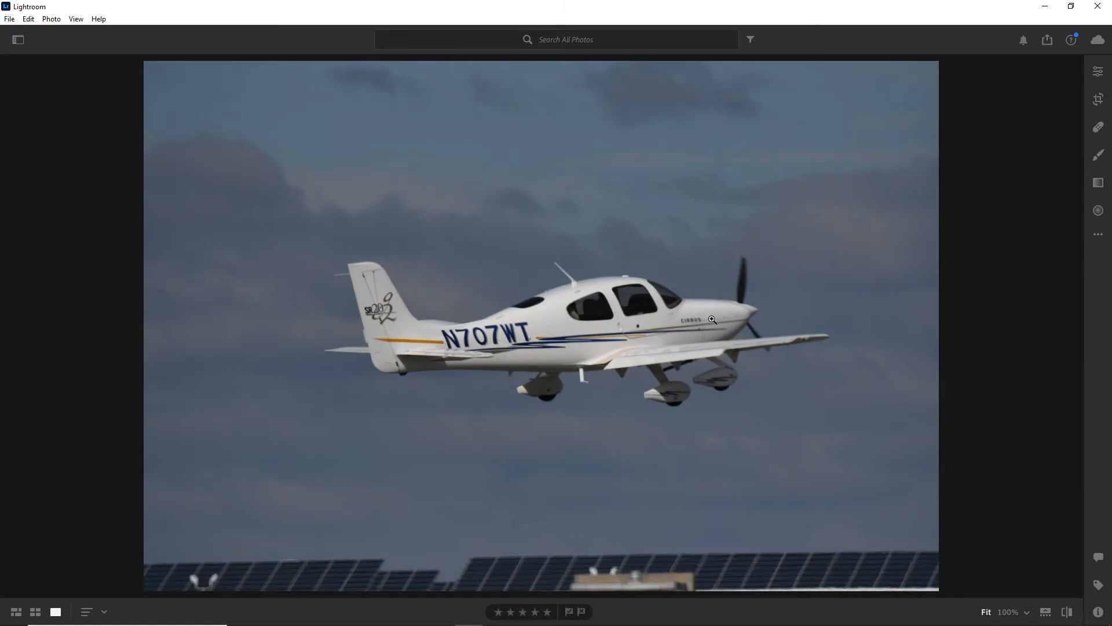
pyautogui.click(733, 315)
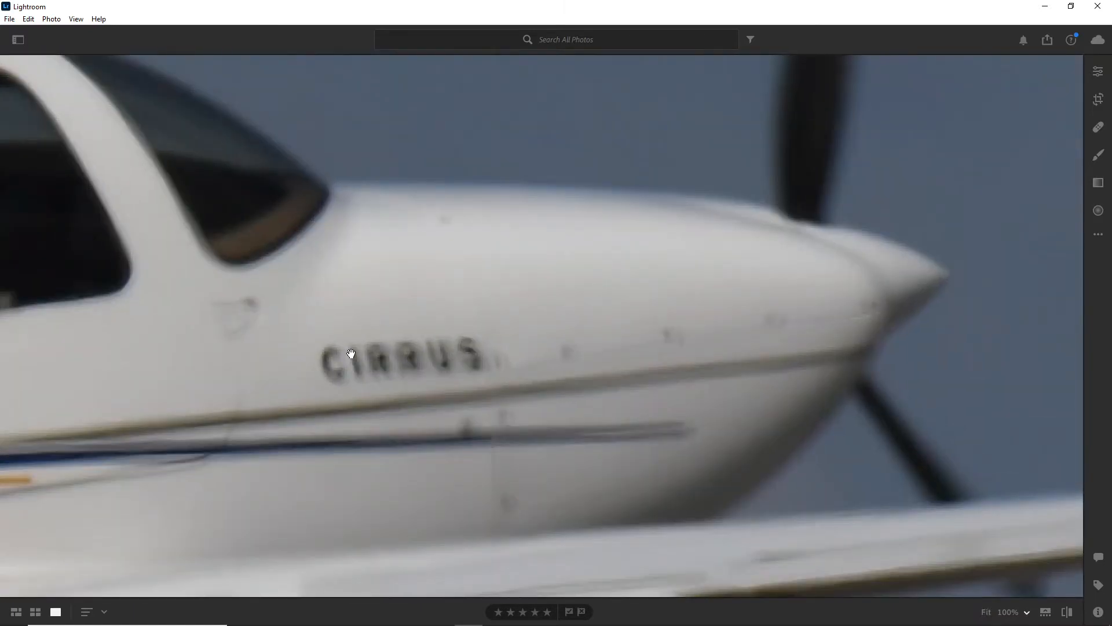
pyautogui.click(545, 381)
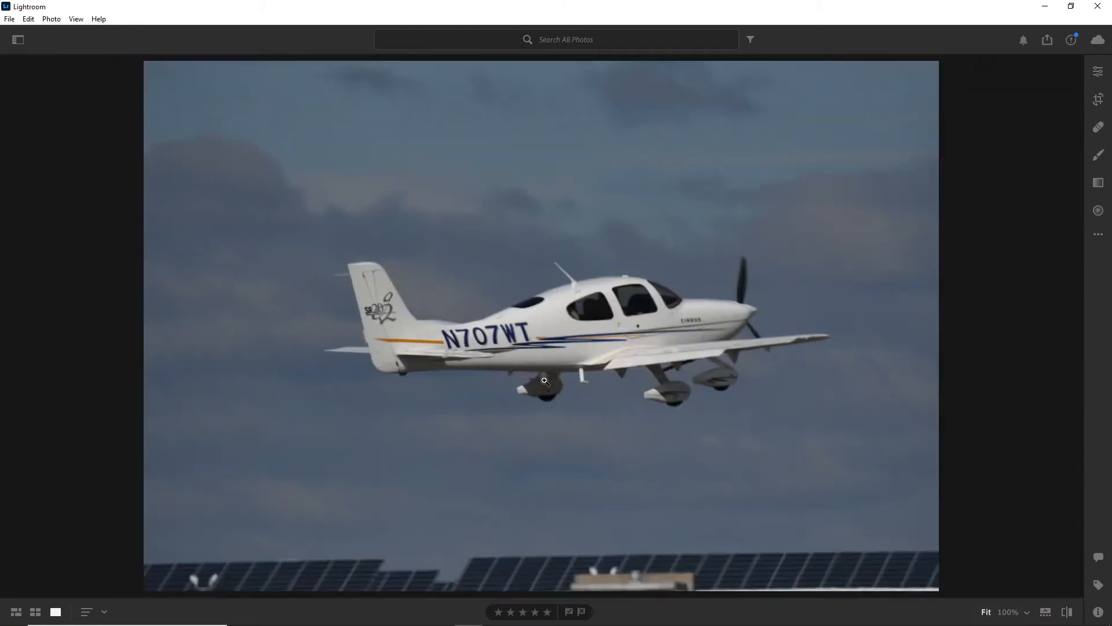
pyautogui.press('Right')
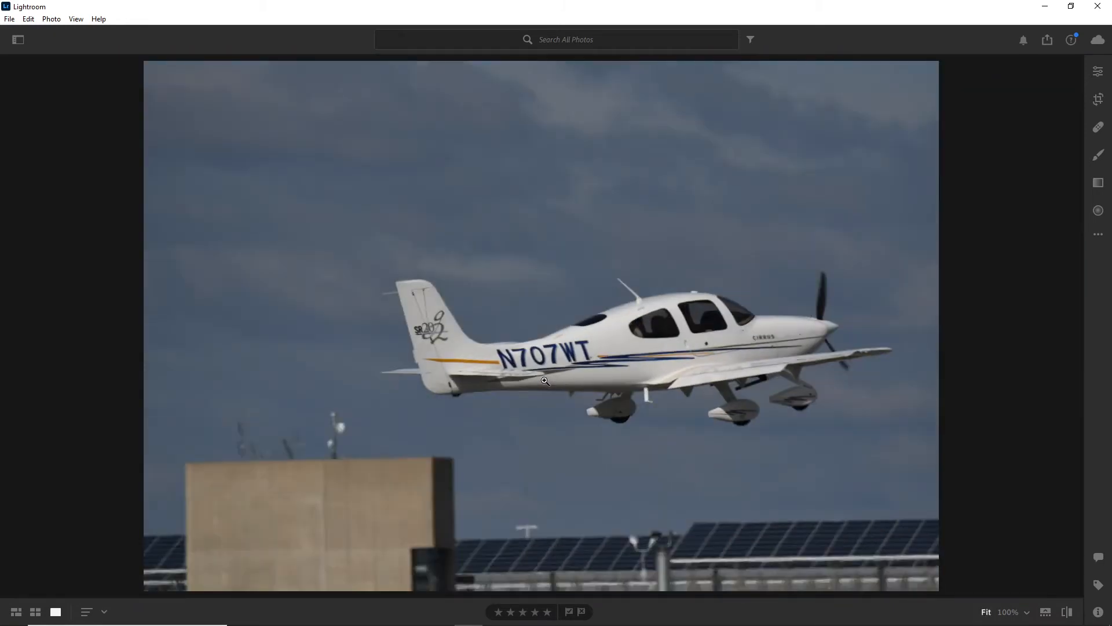
pyautogui.press('Right')
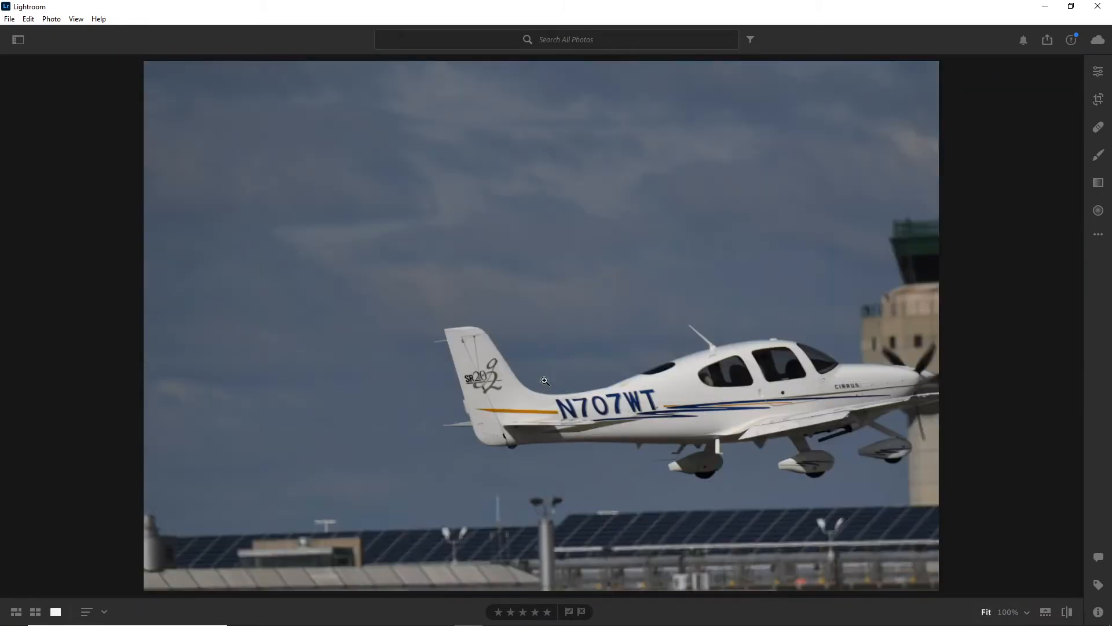
pyautogui.press('Right')
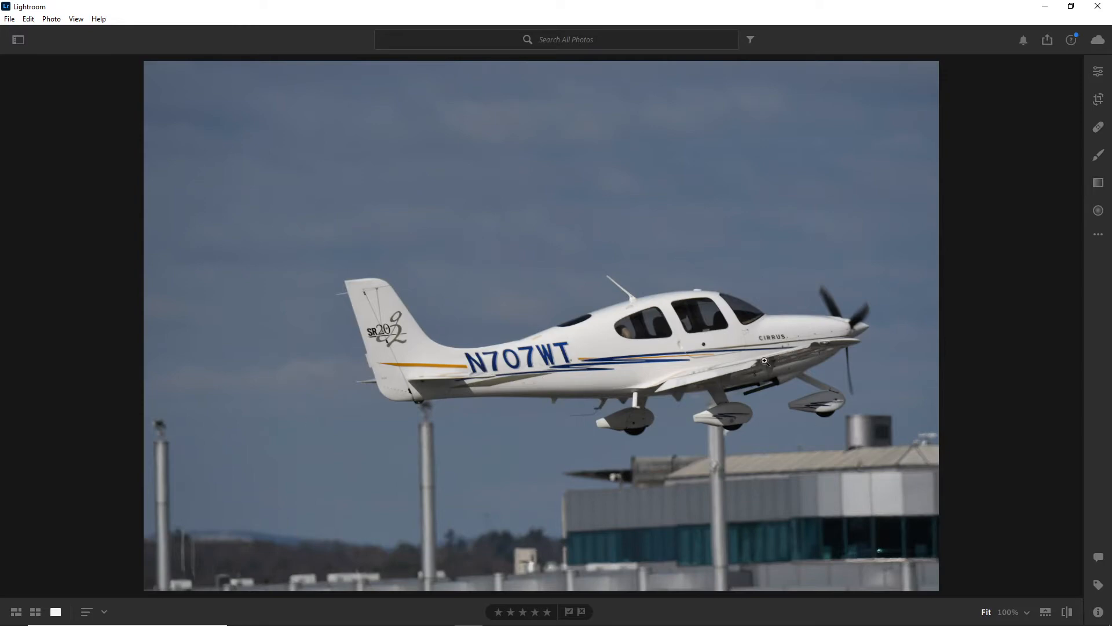
pyautogui.click(395, 329)
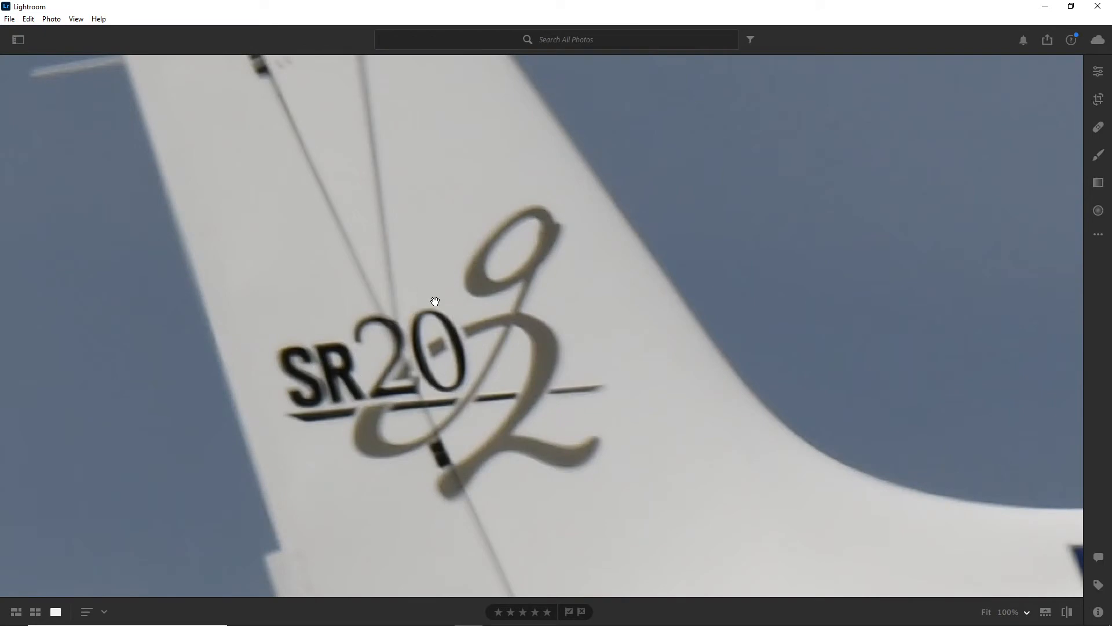
pyautogui.click(446, 478)
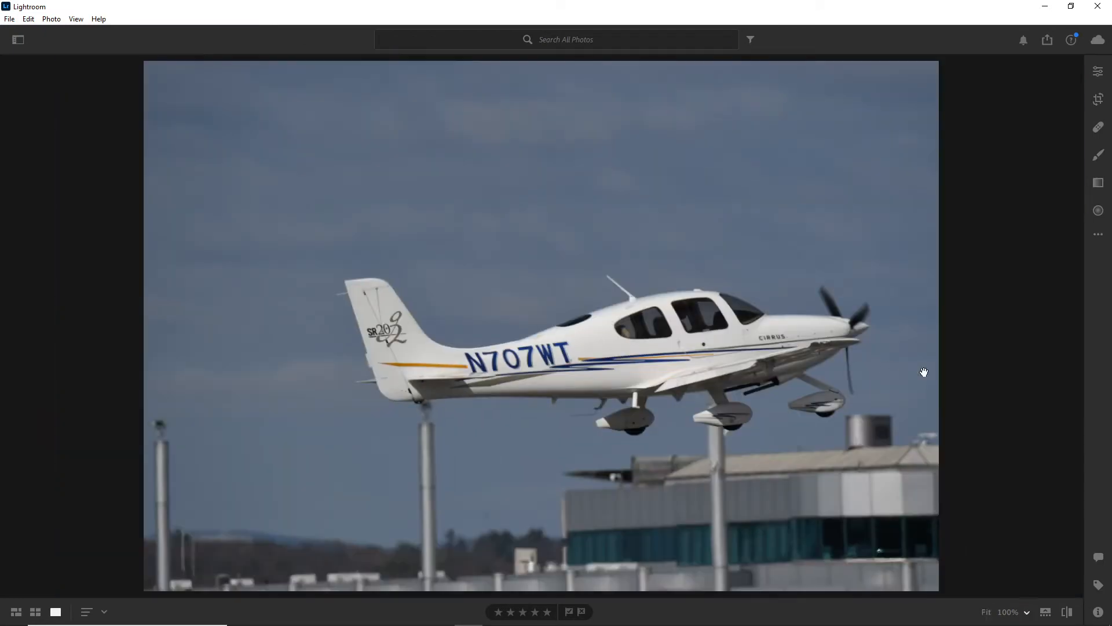
pyautogui.click(923, 372)
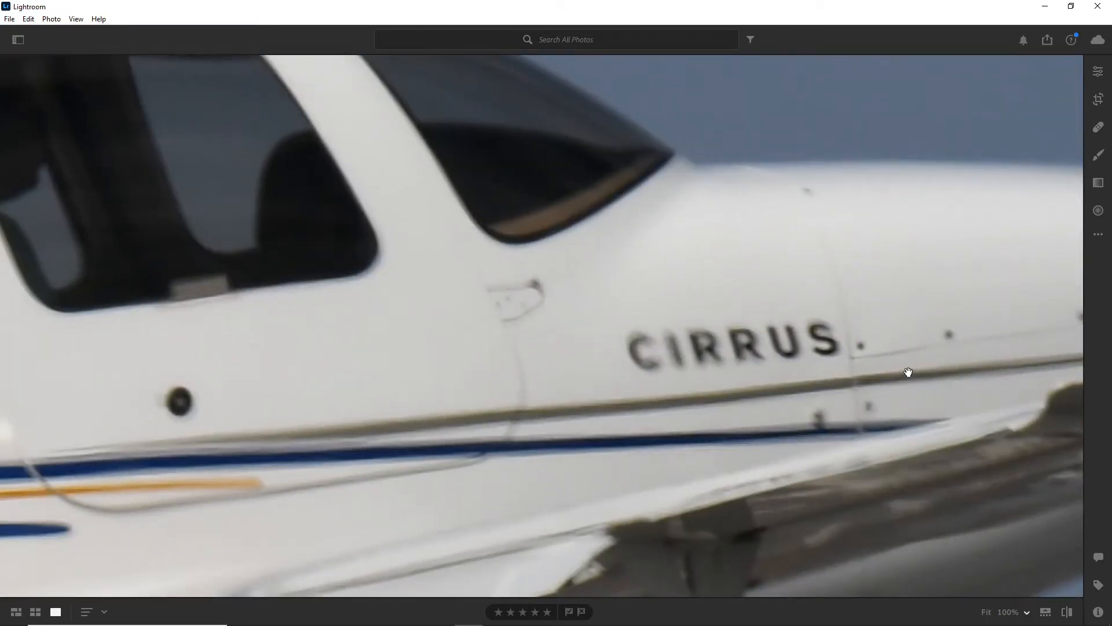
pyautogui.click(664, 347)
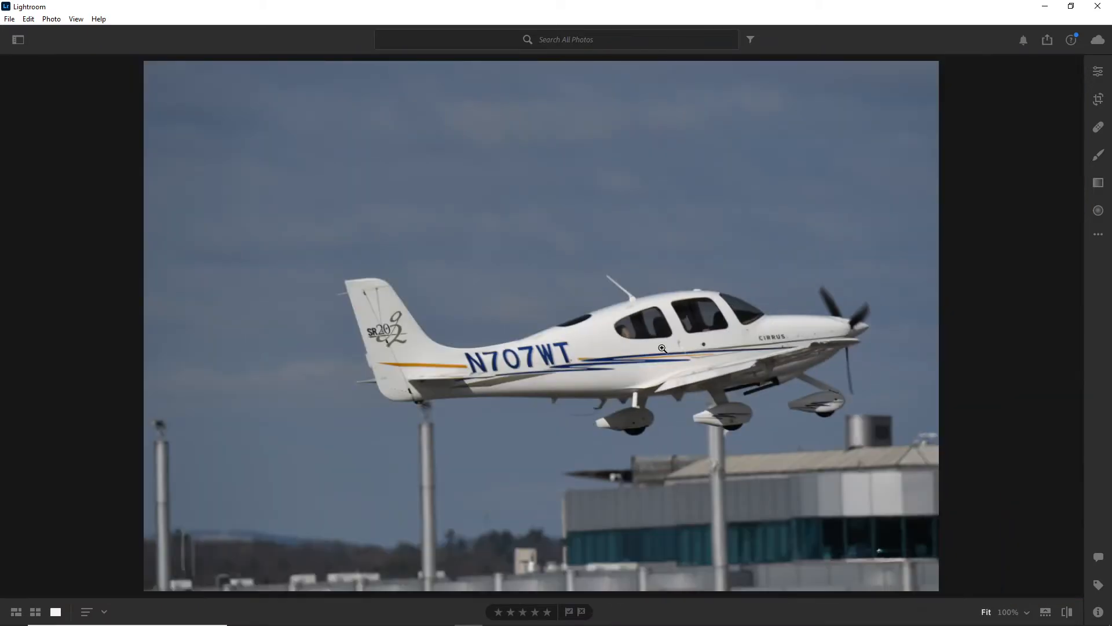
pyautogui.press('Right')
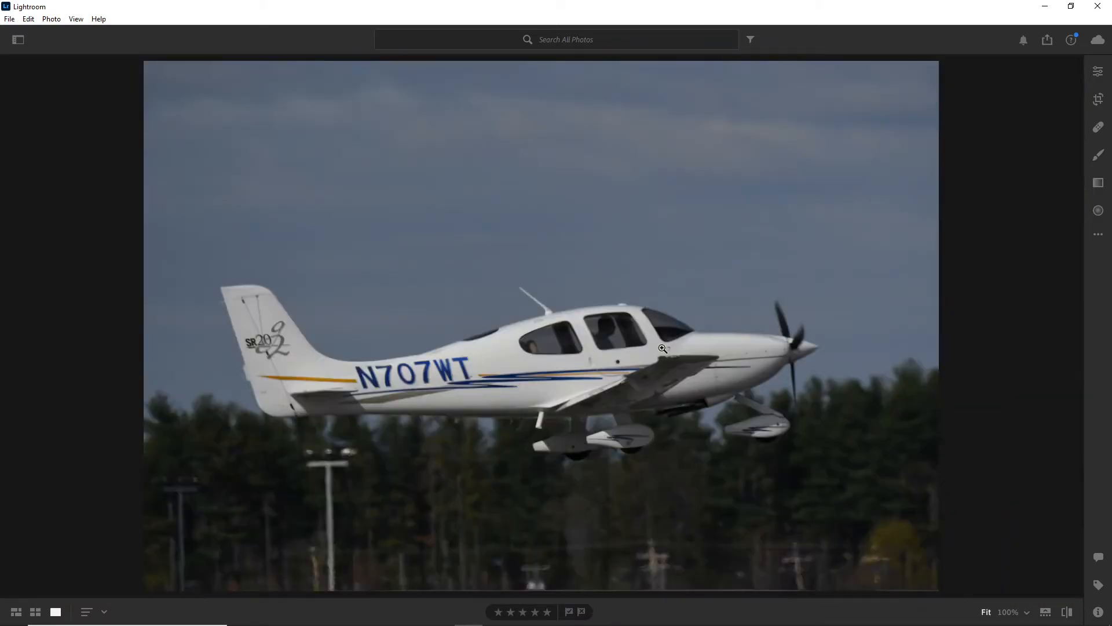
pyautogui.press('Right')
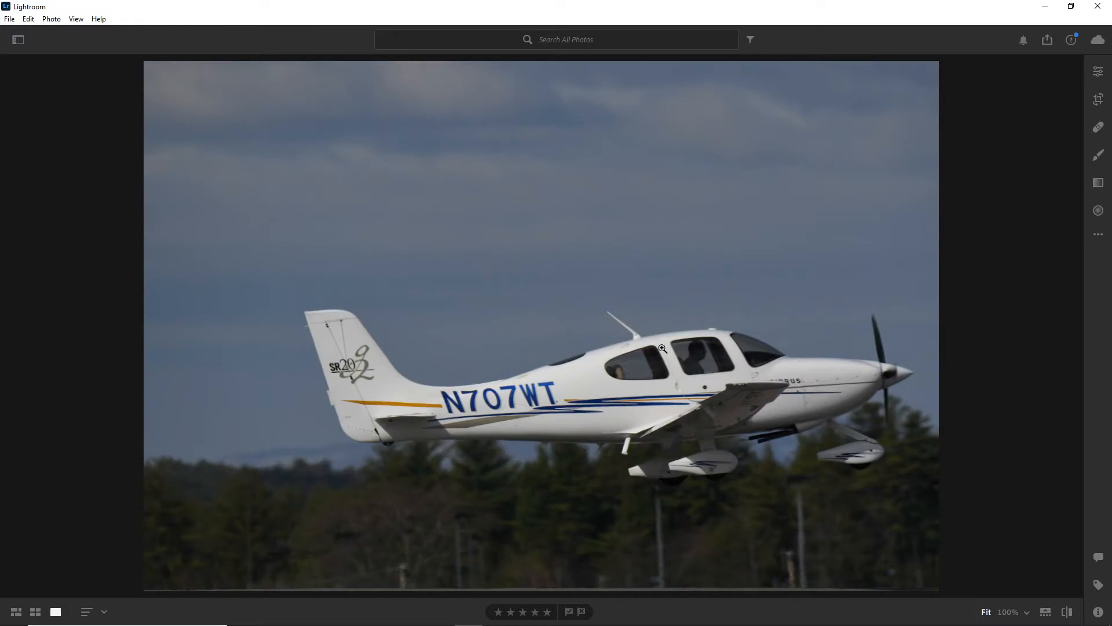
# - Go through the N707WT photos to the runway shot with the small trees behind it and examine the Cirrus nose lettering at 100%
pyautogui.press('Left')
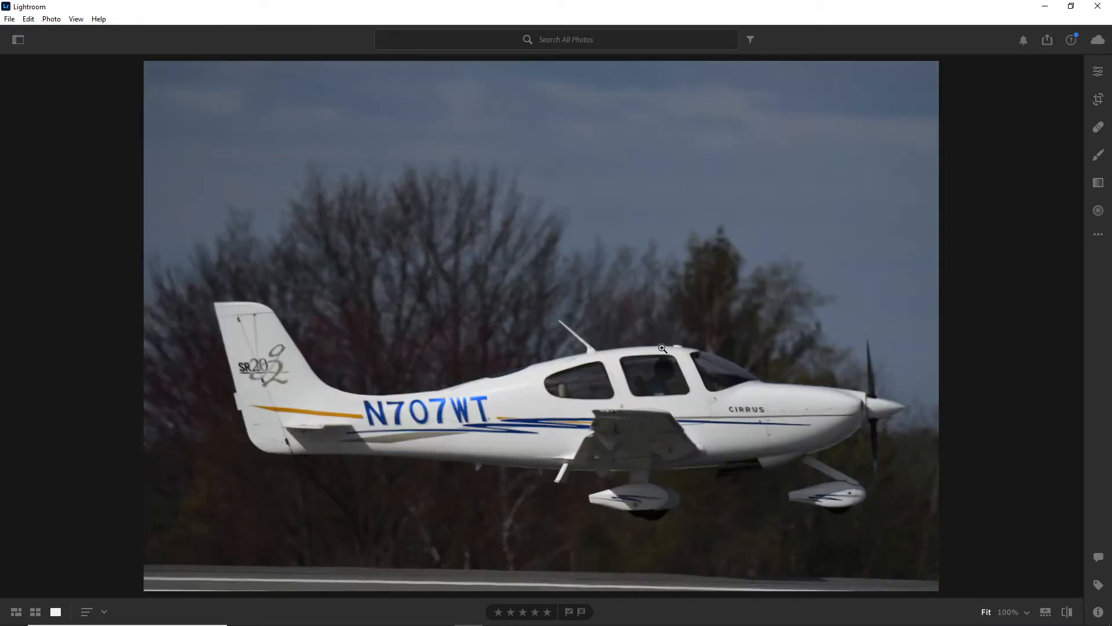
pyautogui.press('Left')
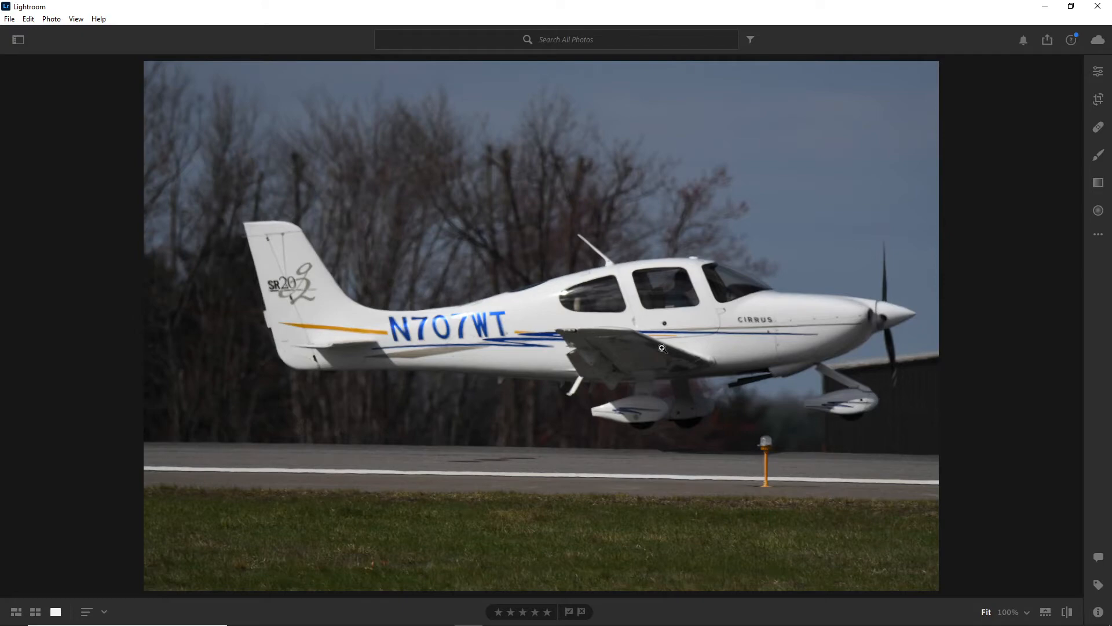
pyautogui.press('Left')
pyautogui.press('Left')
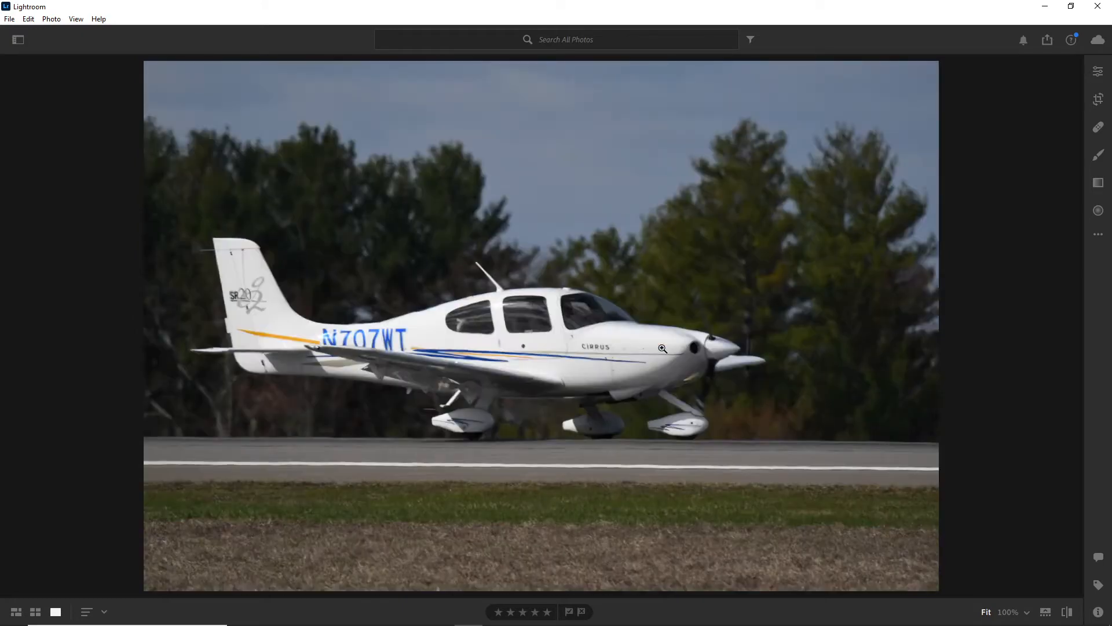
pyautogui.press('Left')
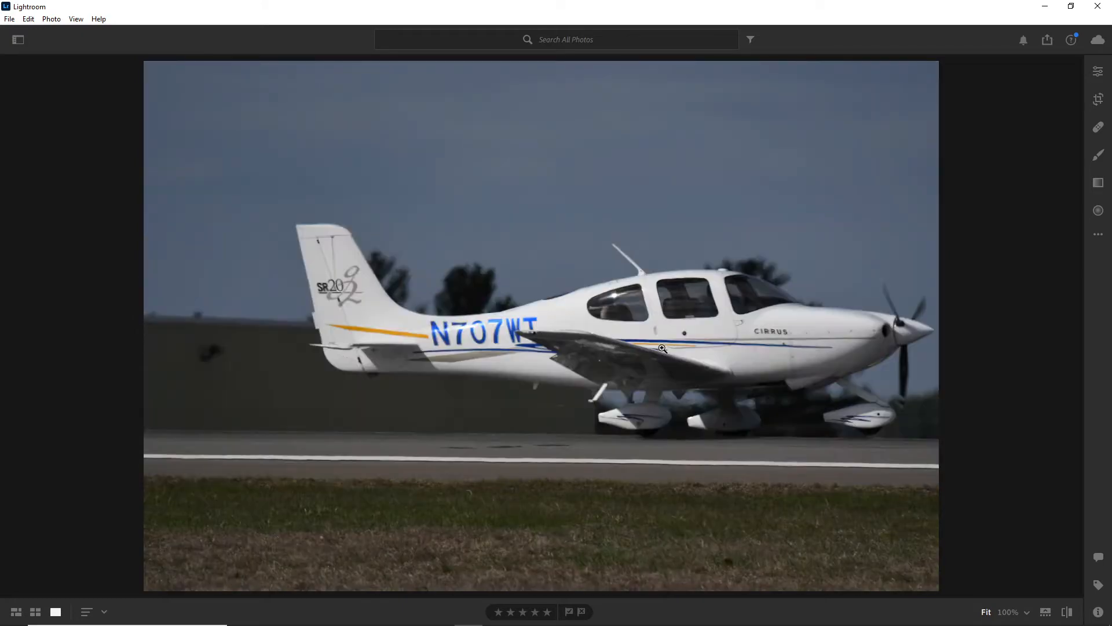
pyautogui.click(779, 340)
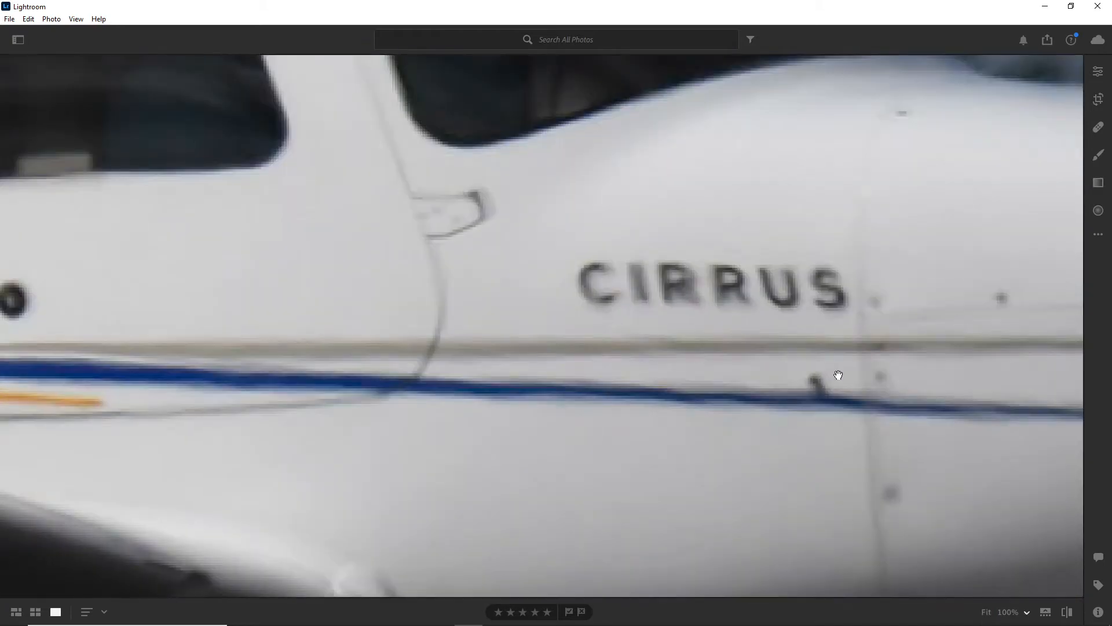
pyautogui.click(760, 337)
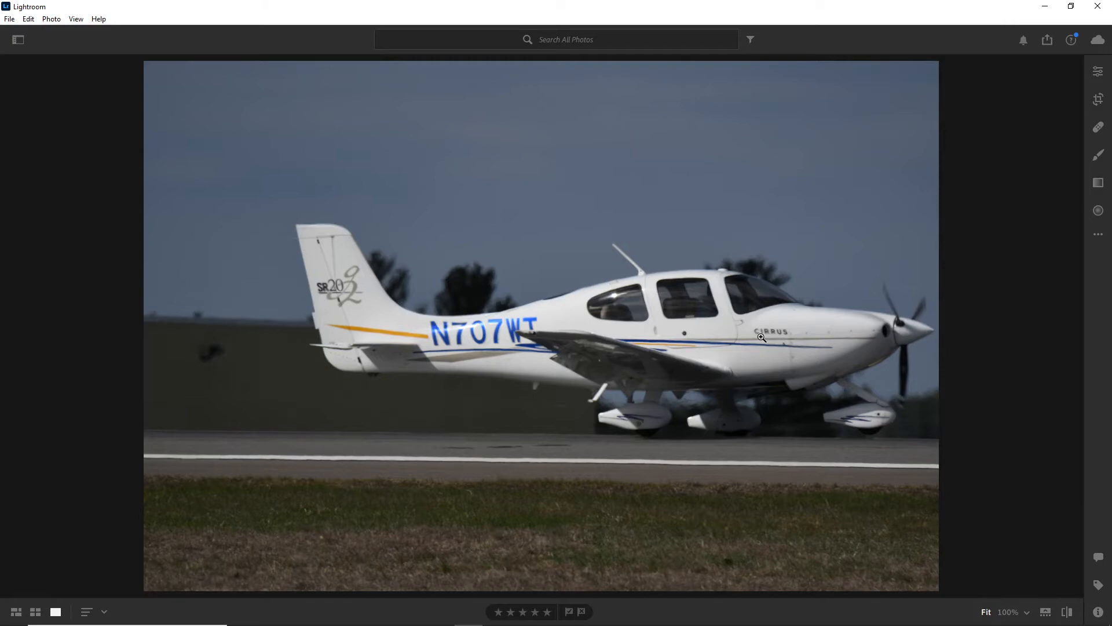
# - Move on to the brighter N707WT shot against the clouds and examine its fuselage stripes and wing at 100%
pyautogui.press('Right')
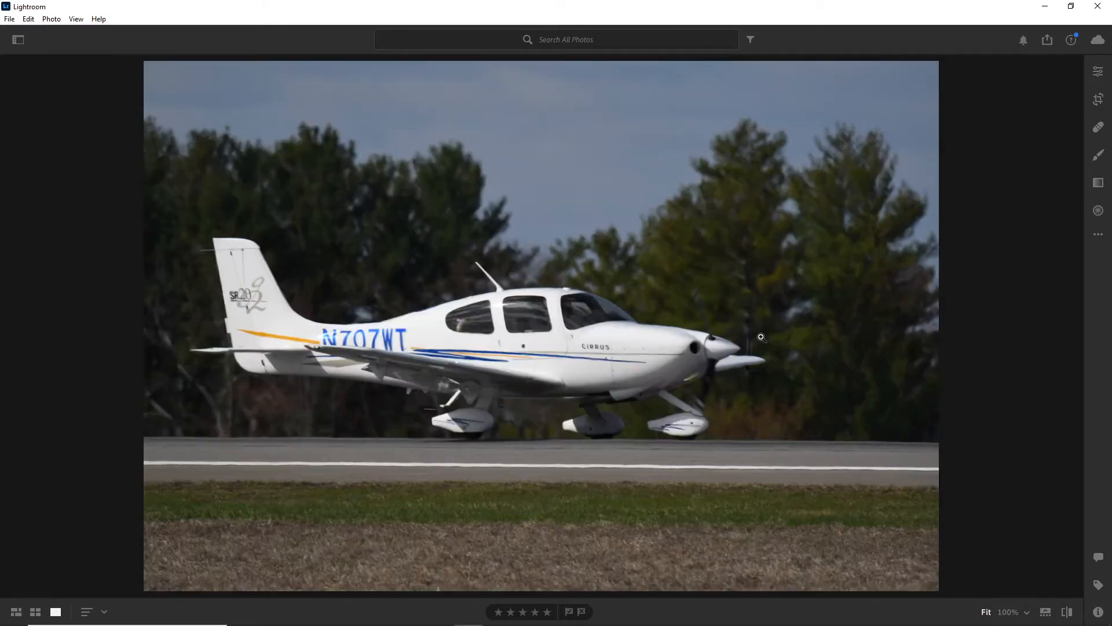
pyautogui.press('Right')
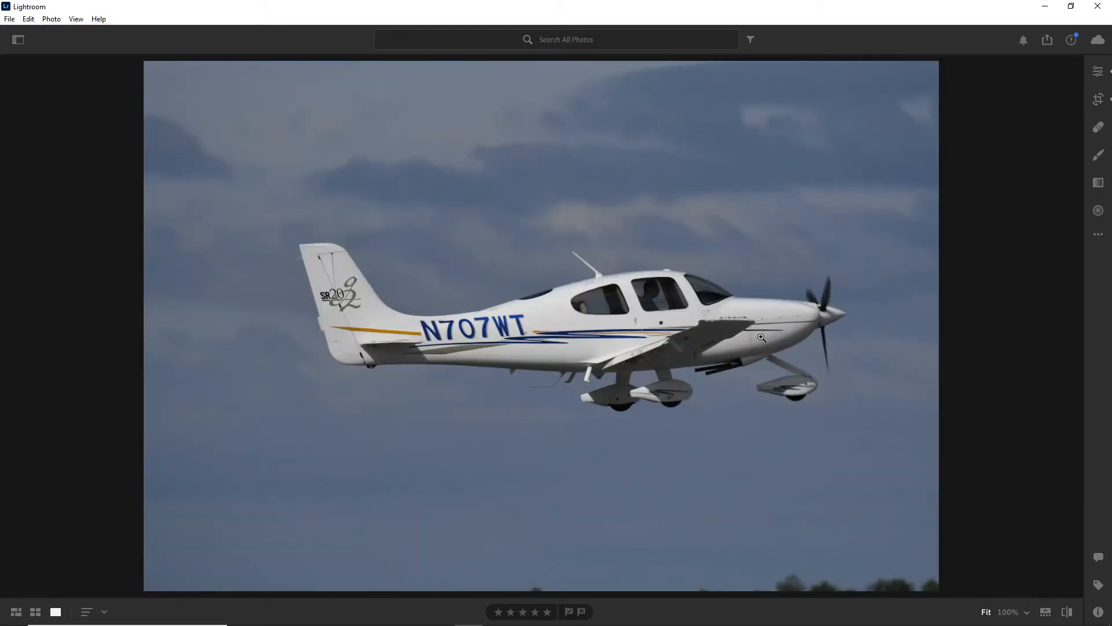
pyautogui.press('Right')
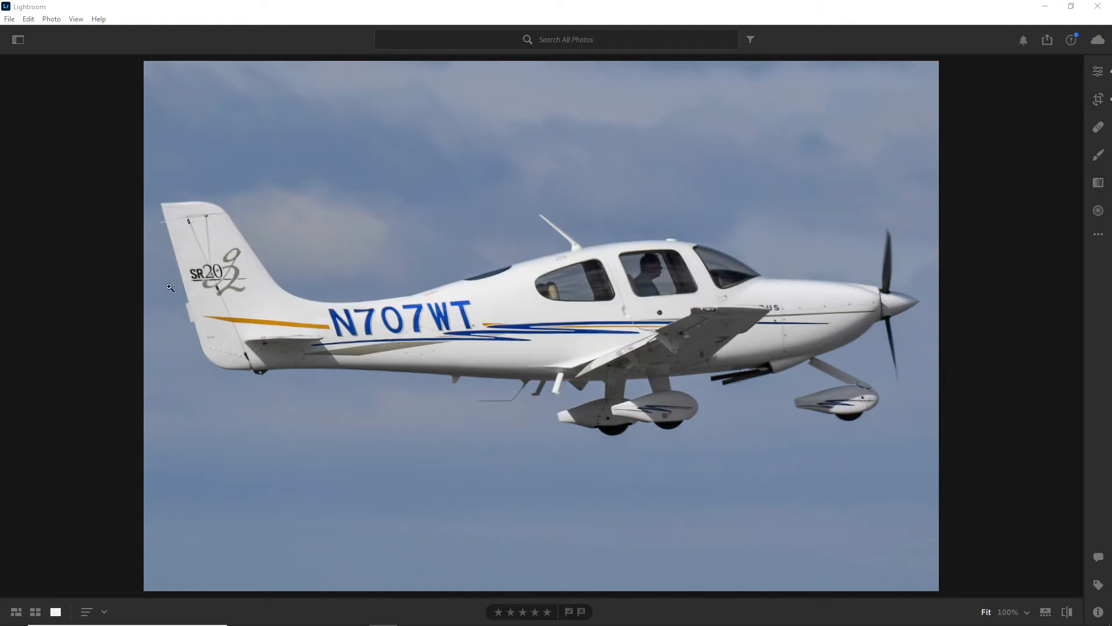
pyautogui.click(636, 343)
pyautogui.click(603, 344)
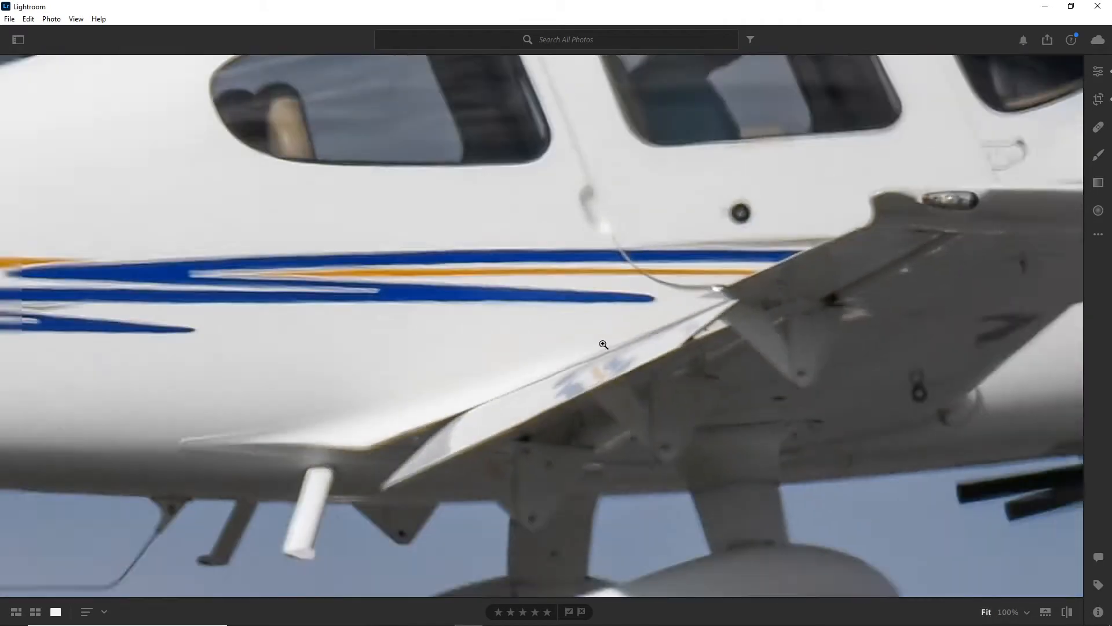
# - Compare the two brighter close-up N707WT photos against the clouds at full size
pyautogui.press('Right')
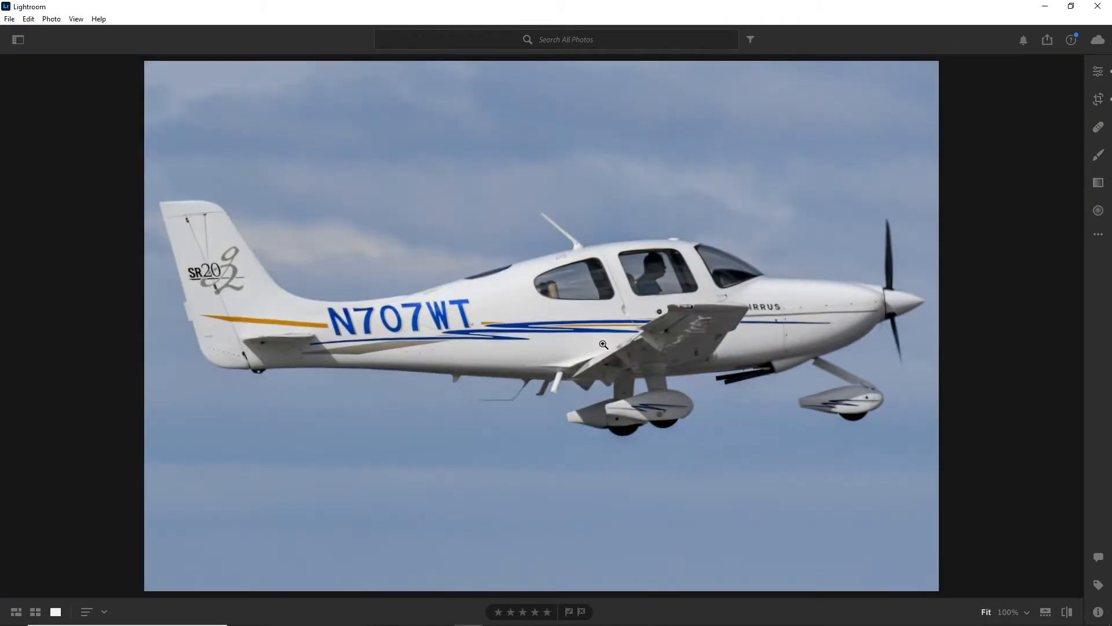
pyautogui.press('Left')
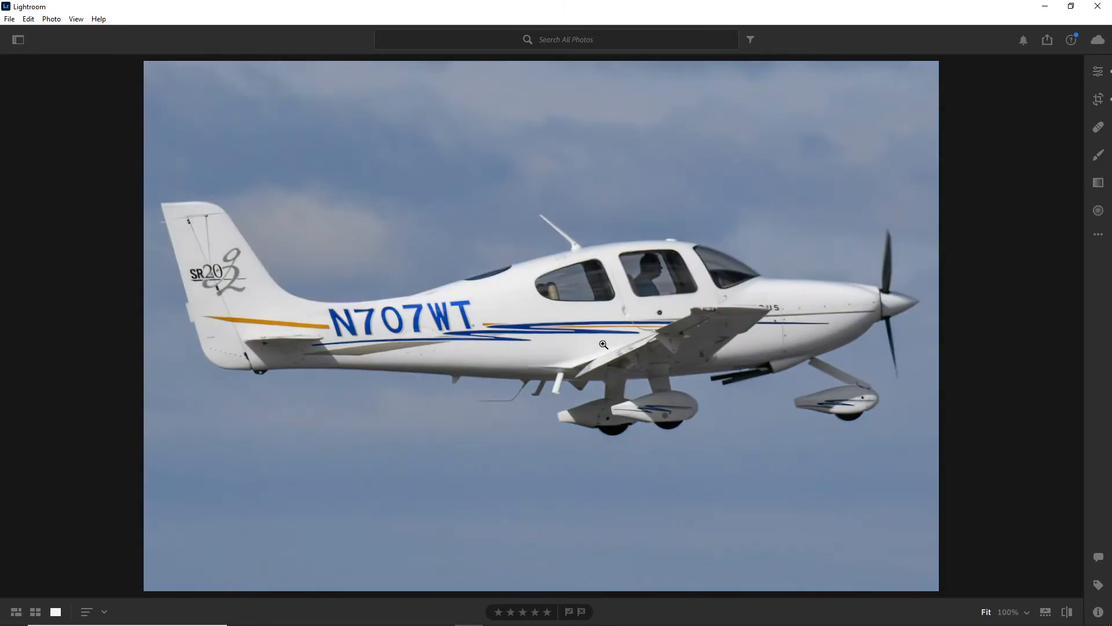
pyautogui.press('Right')
pyautogui.press('Left')
pyautogui.press('Right')
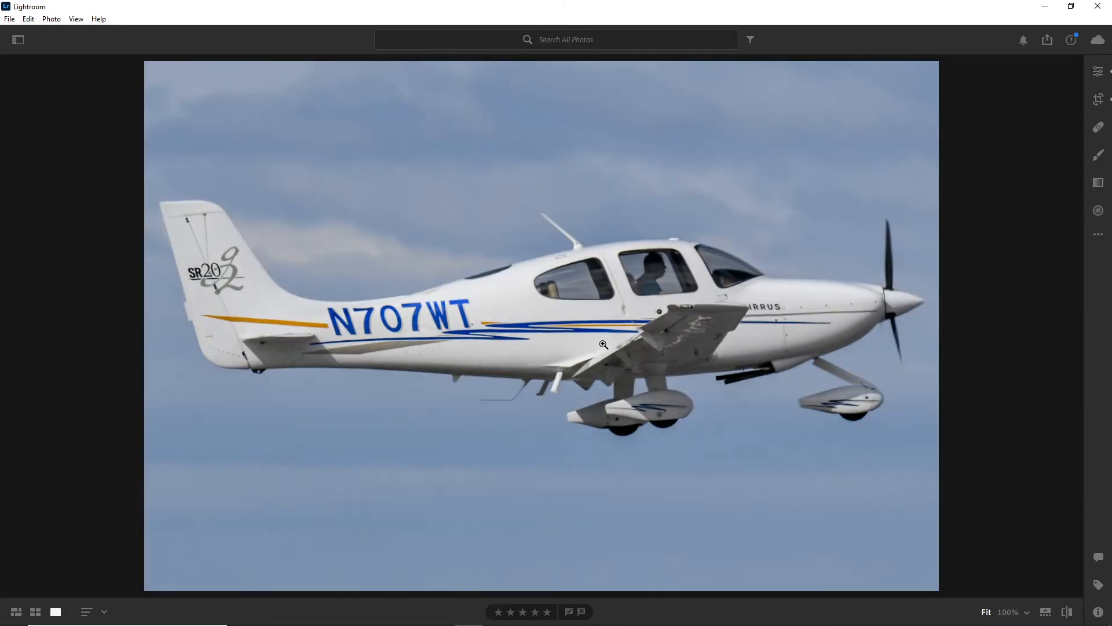
# - Examine the Cirrus nose lettering at 100% in the darker N707WT shot above the treetops
pyautogui.press('Left')
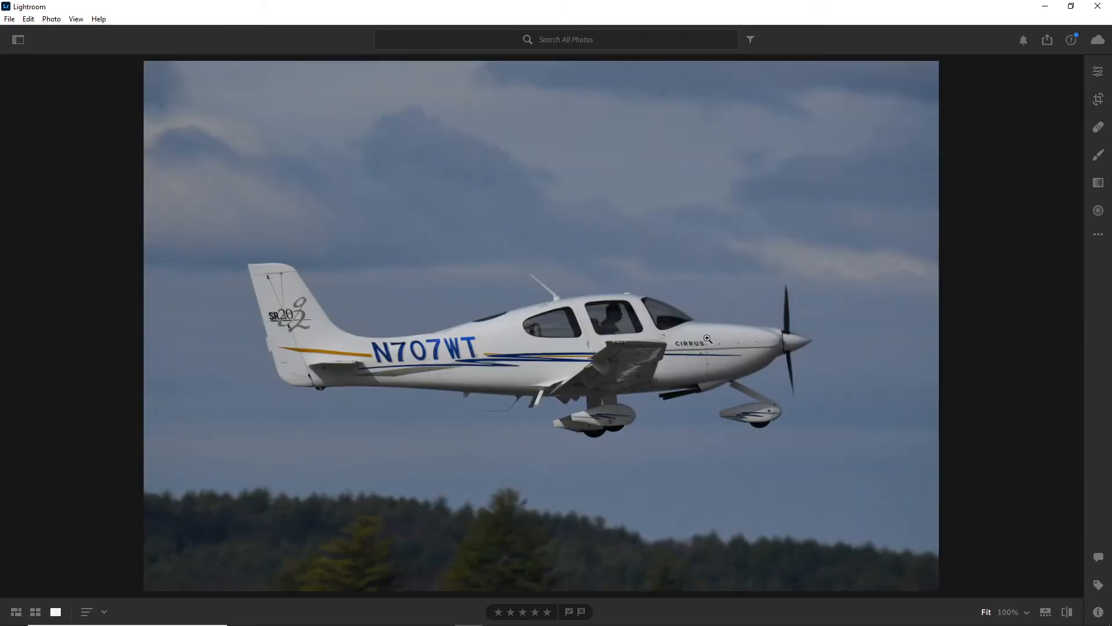
pyautogui.click(690, 349)
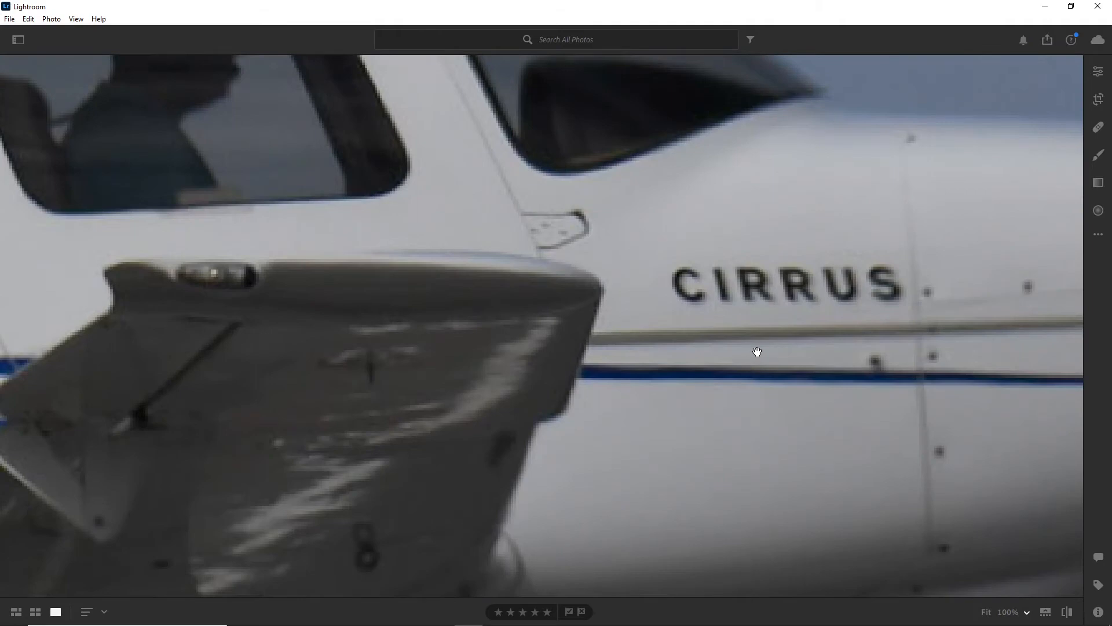
pyautogui.click(742, 371)
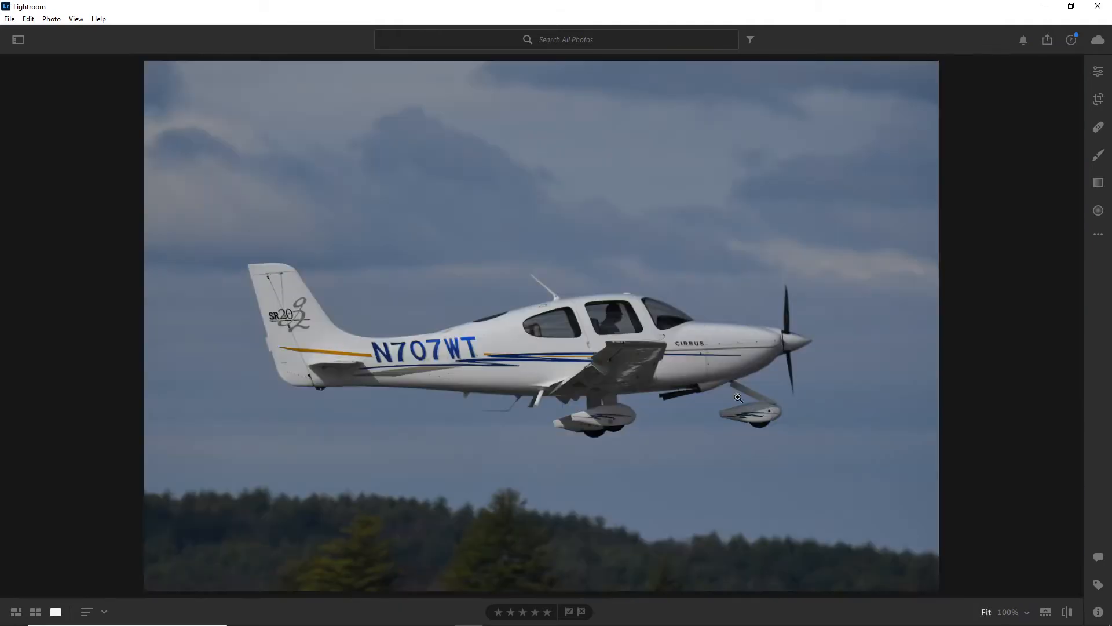
# - Review the following N707WT photos, from the shot over the wooded hills to the one by the pale hangar and red-and-white mast
pyautogui.press('Right')
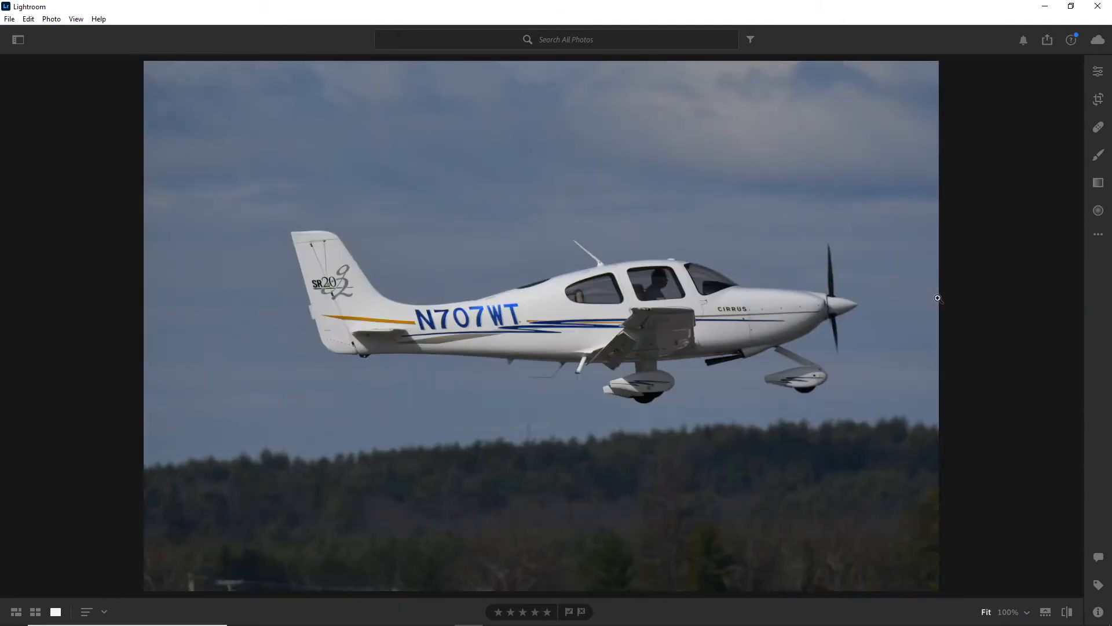
pyautogui.press('Right')
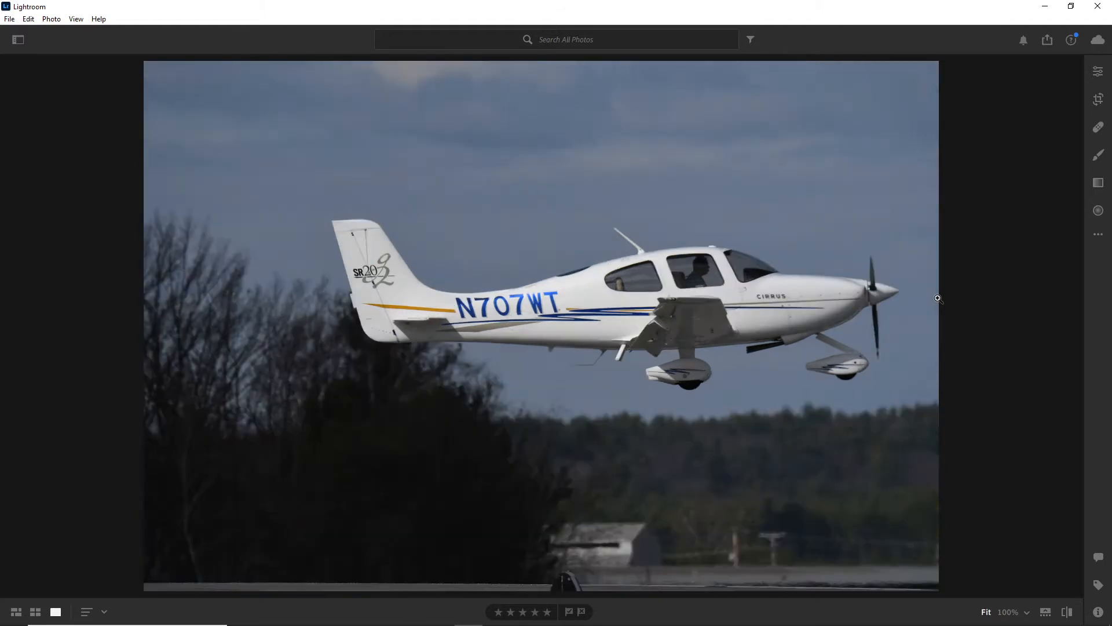
pyautogui.press('Right')
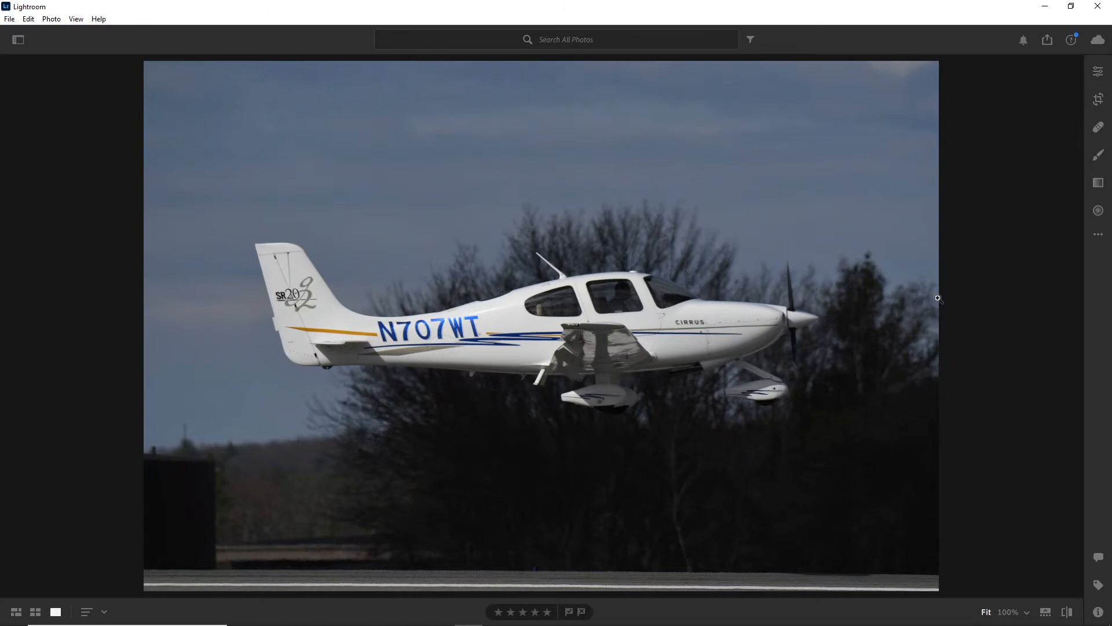
pyautogui.press('Right')
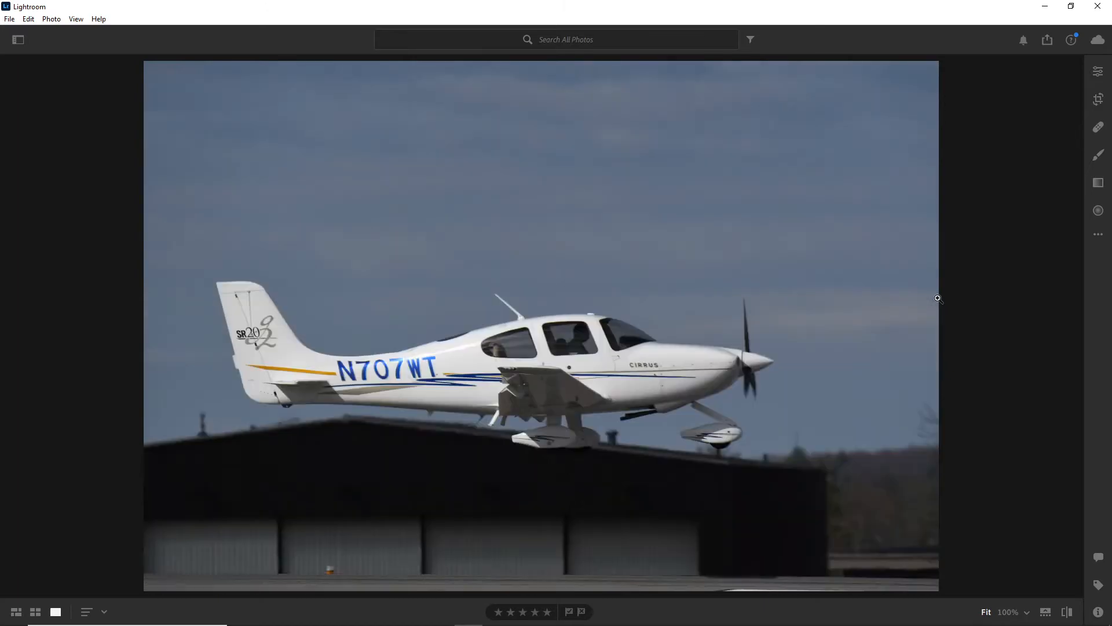
pyautogui.press('Right')
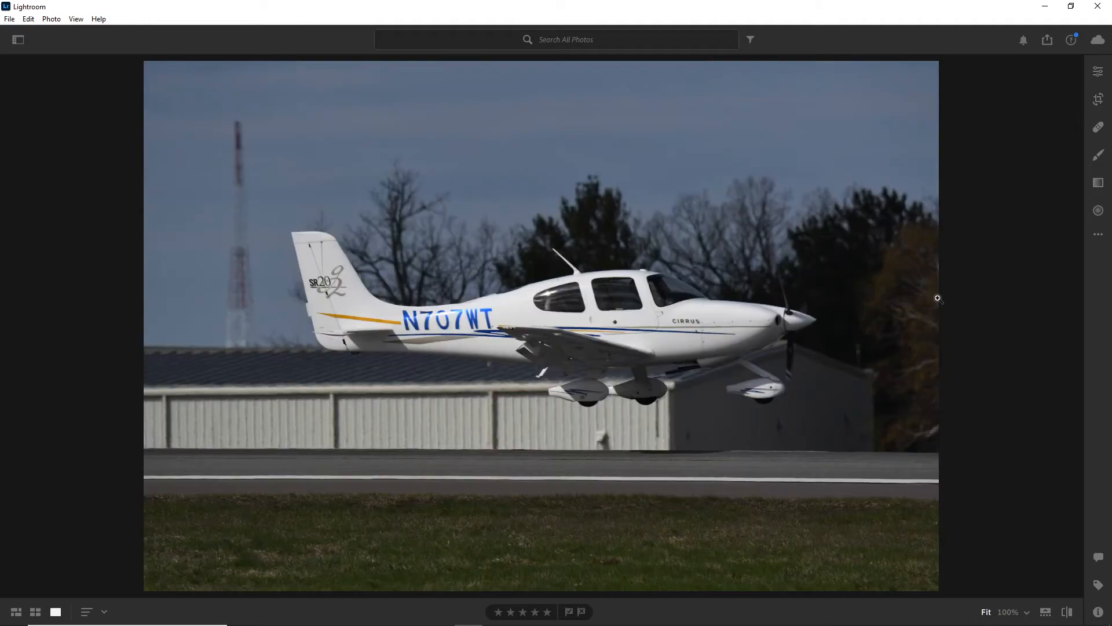
# - Compare the N707WT landing-approach photos over the dark hangar, the bare trees, the wooded hills and the pale hangar again
pyautogui.press('Right')
pyautogui.press('Left')
pyautogui.press('Right')
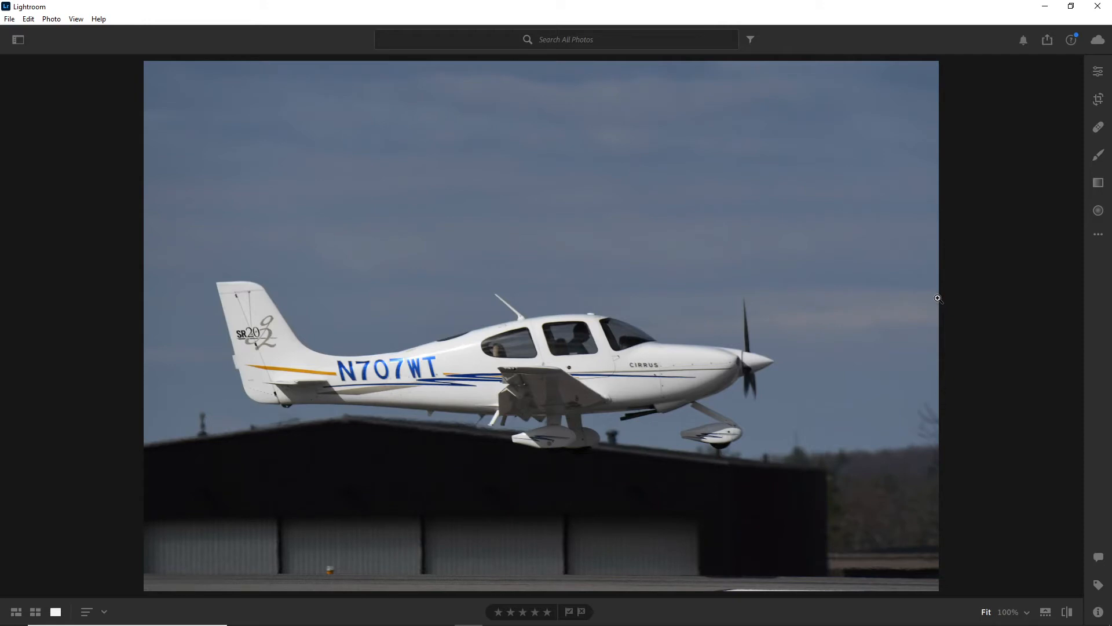
pyautogui.press('Right')
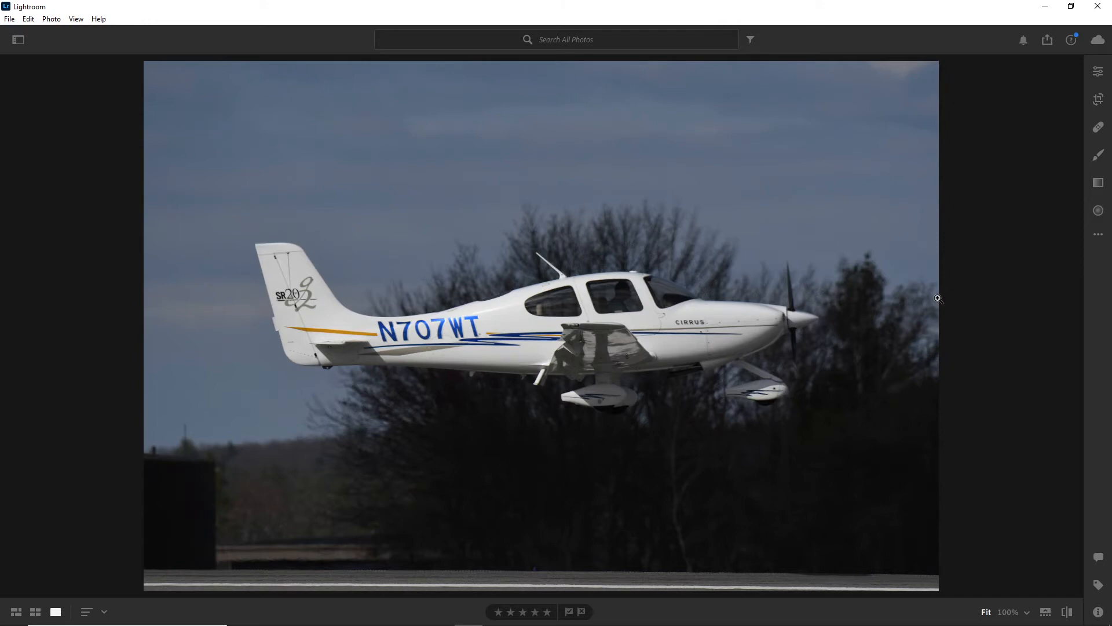
pyautogui.press('Right')
pyautogui.press('Right')
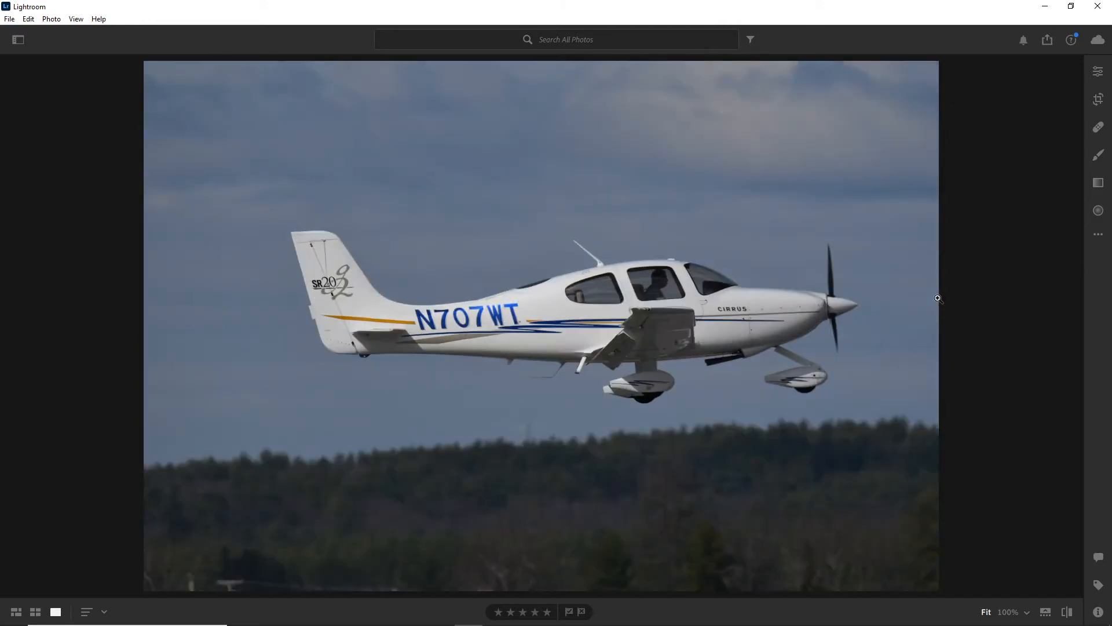
pyautogui.press('Right')
pyautogui.press('Right')
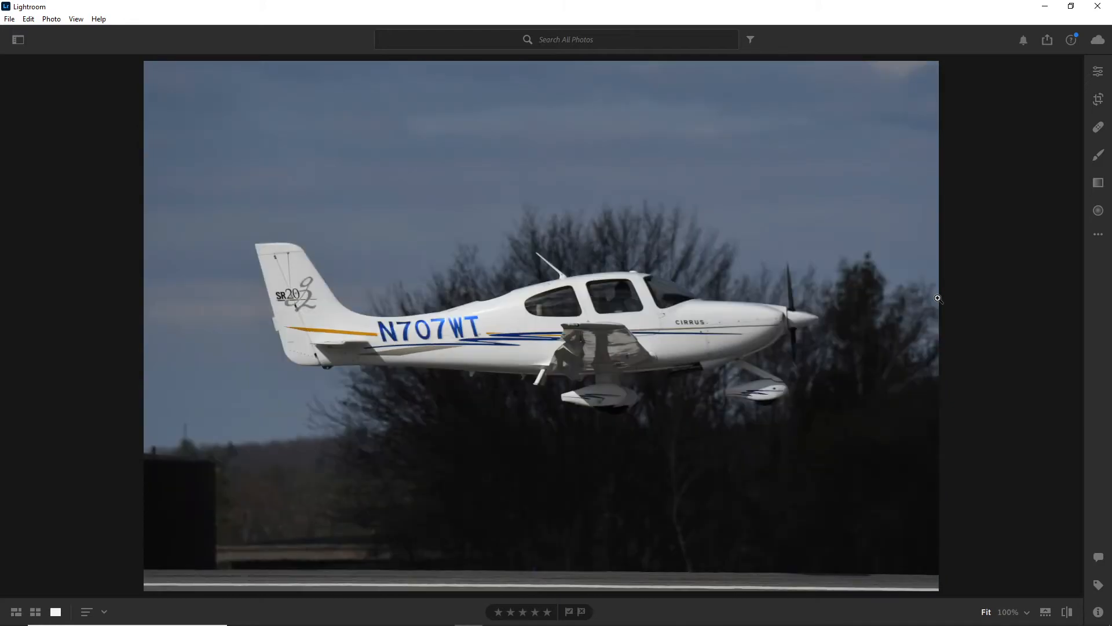
pyautogui.press('Right')
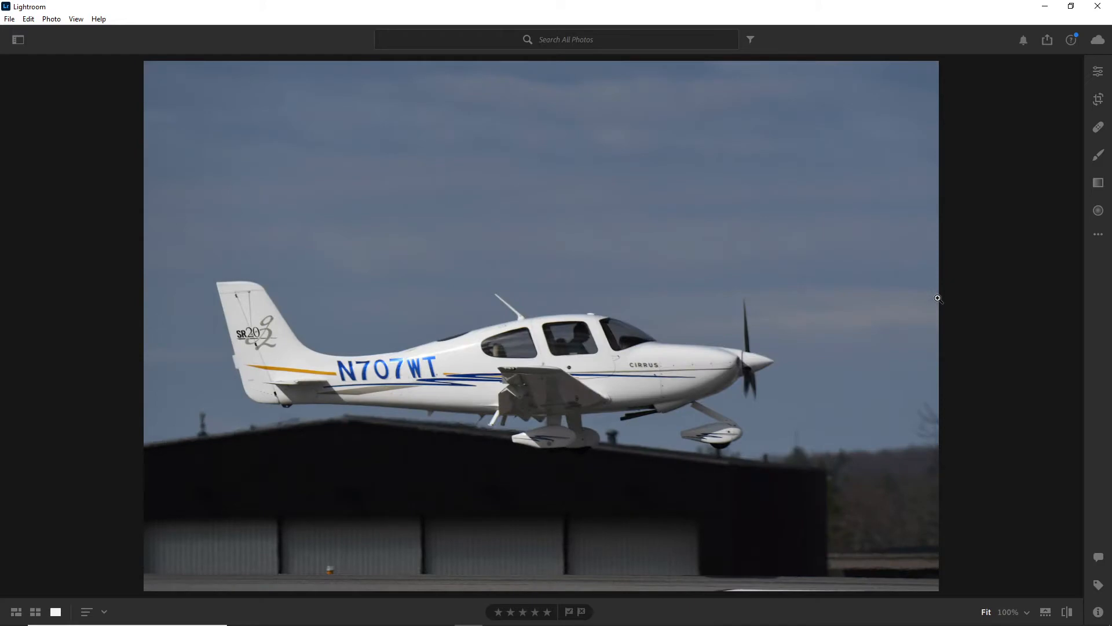
pyautogui.press('Right')
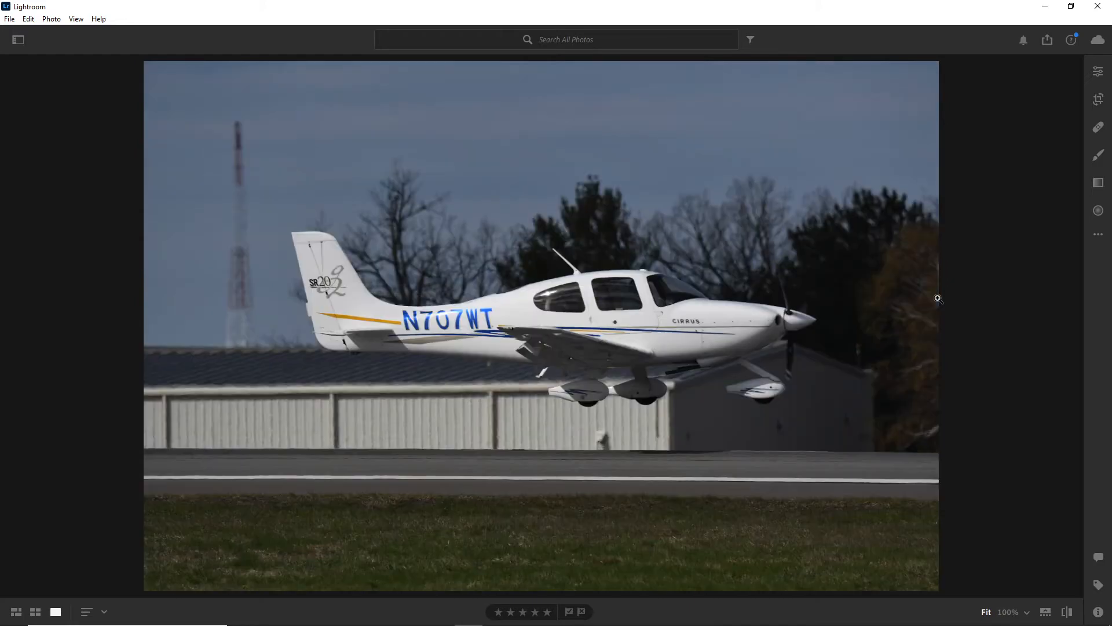
# - Review the photos of the white-and-orange high-wing N5680E taxiing, up to the brighter close-up in front of the pine trees
pyautogui.press('Right')
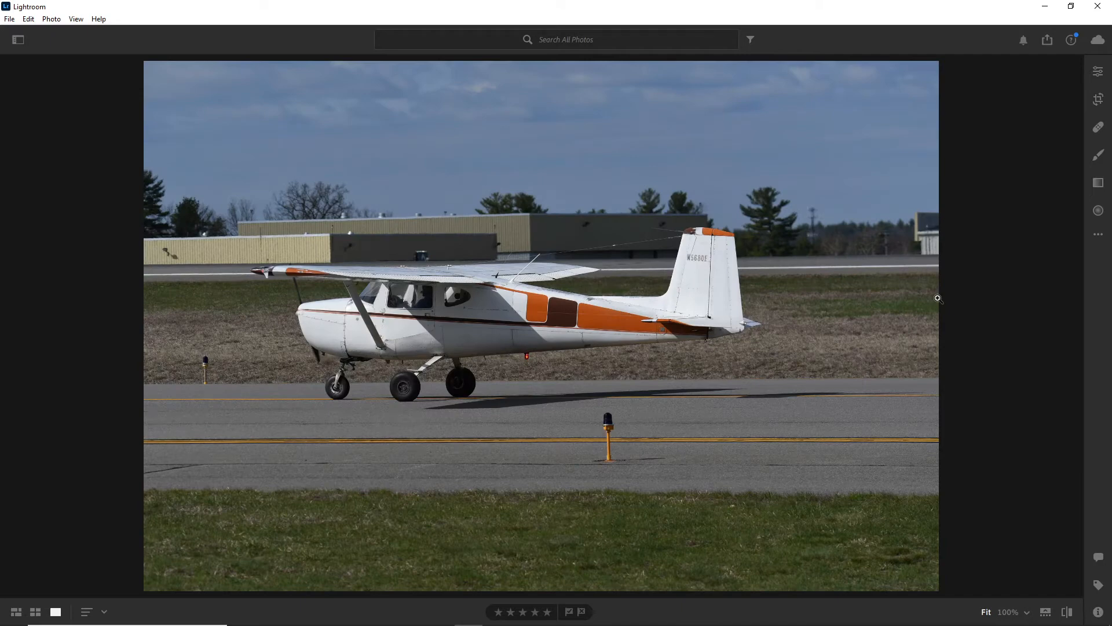
pyautogui.press('Right')
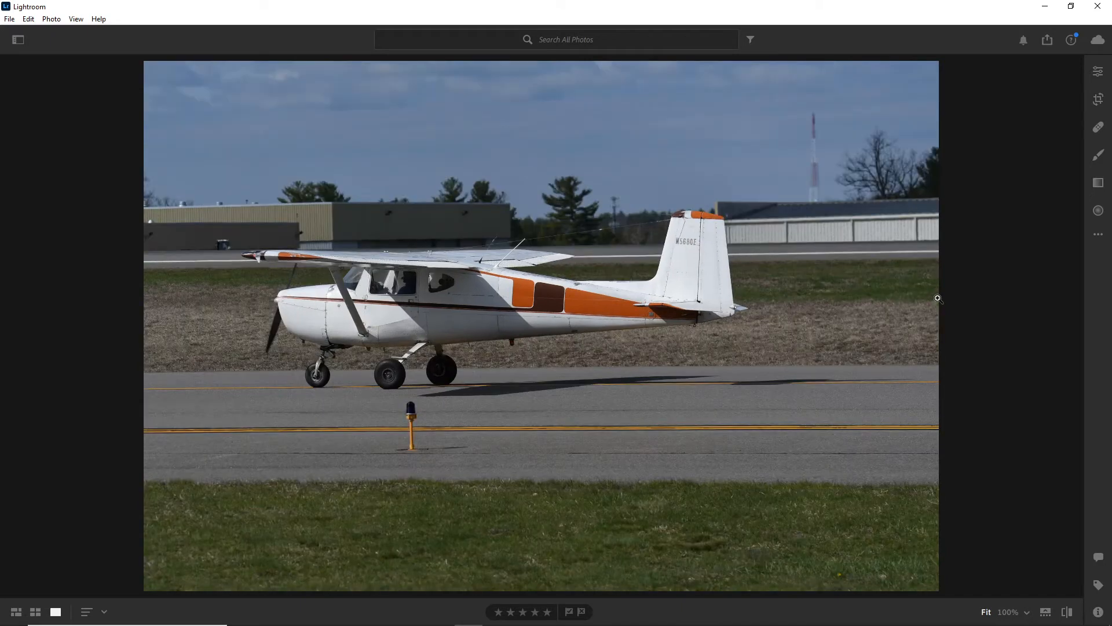
pyautogui.press('Right')
pyautogui.press('Right')
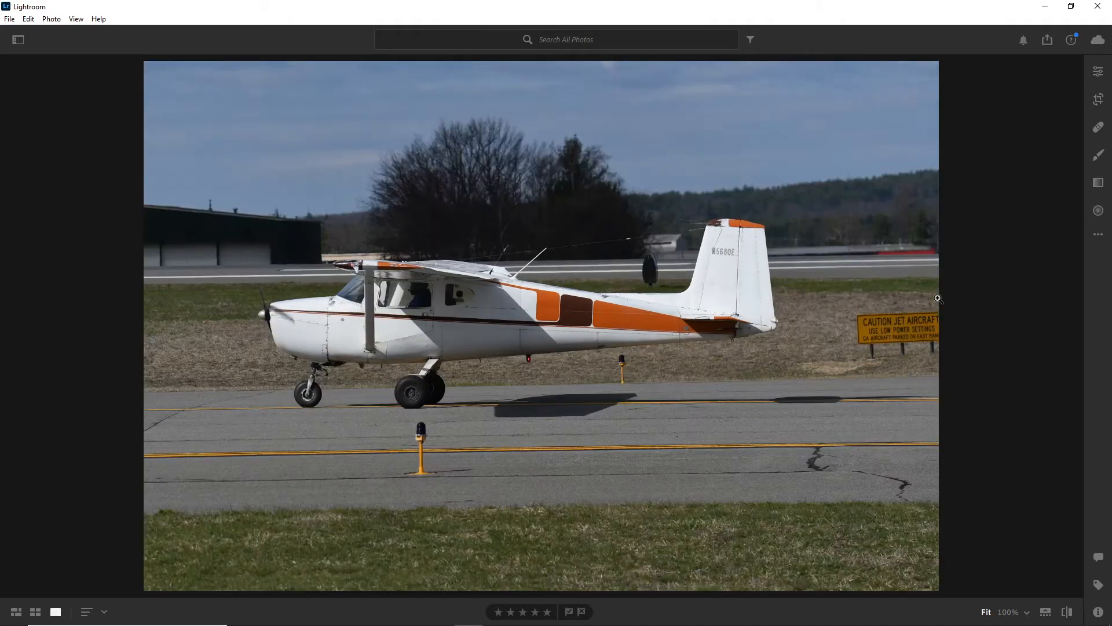
pyautogui.press('Right')
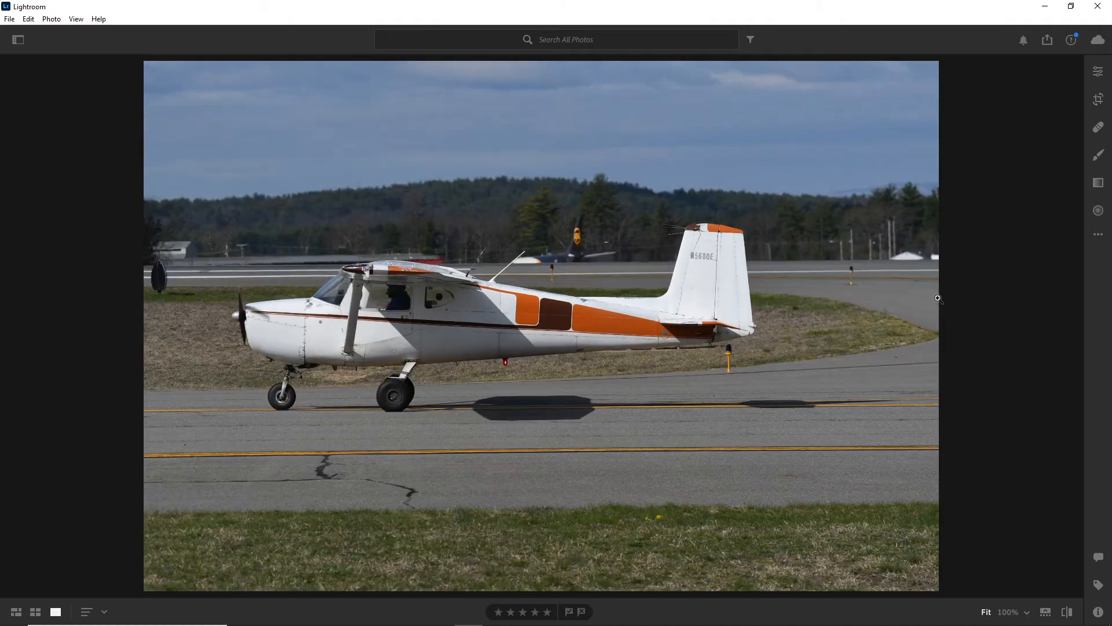
pyautogui.press('Right')
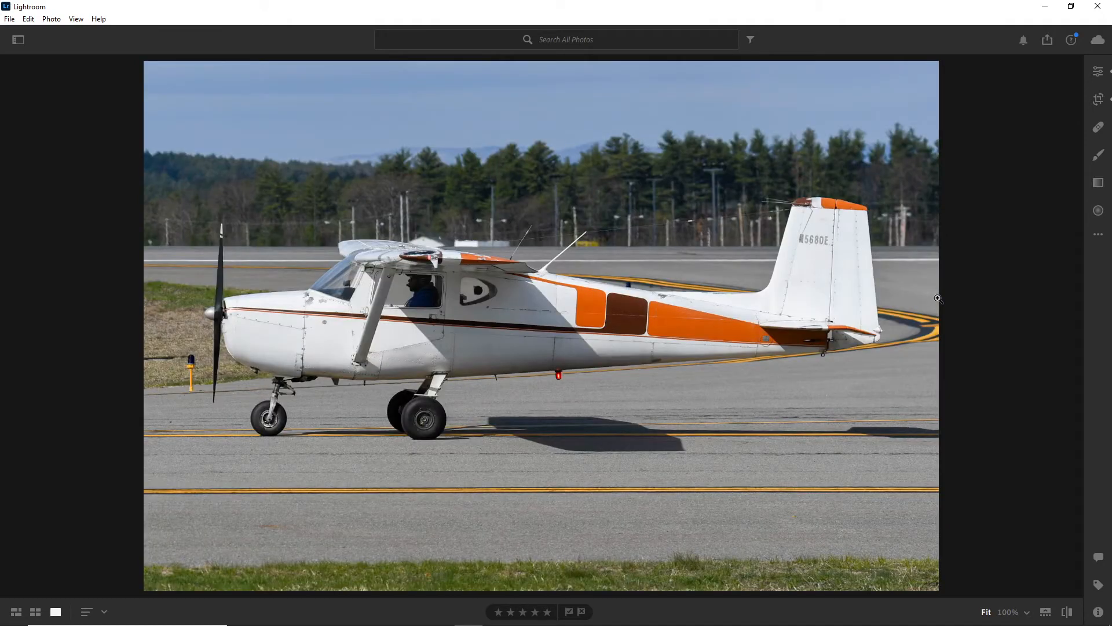
# - Go to the N5680E photo in front of the terminal gates and examine its nose and windshield at 100% for sharpness
pyautogui.press('Right')
pyautogui.press('Right')
pyautogui.press('Right')
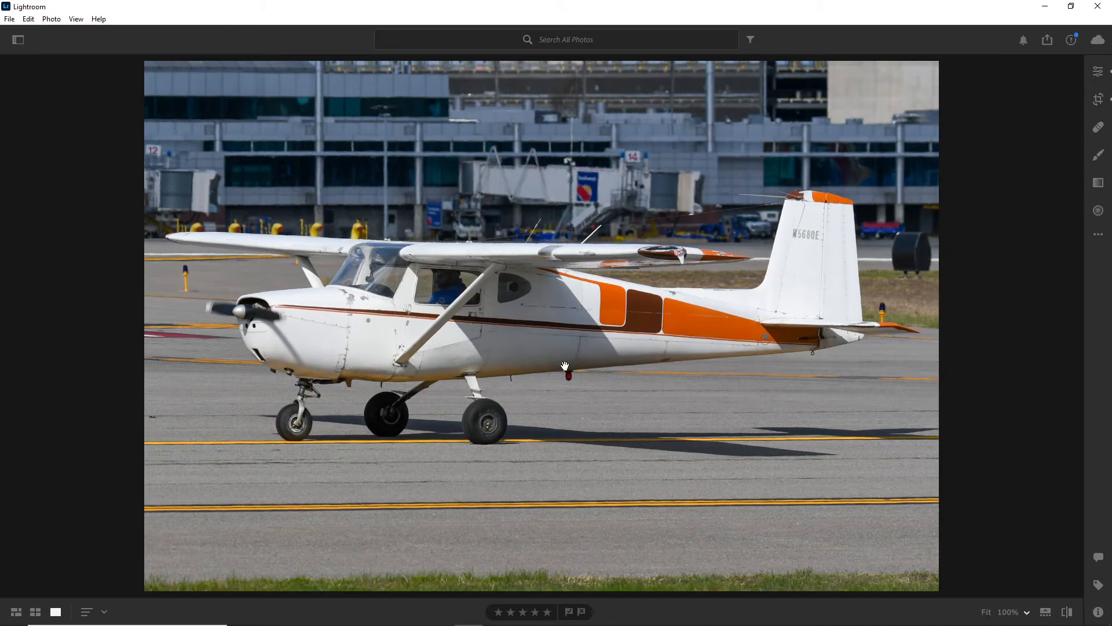
pyautogui.click(336, 312)
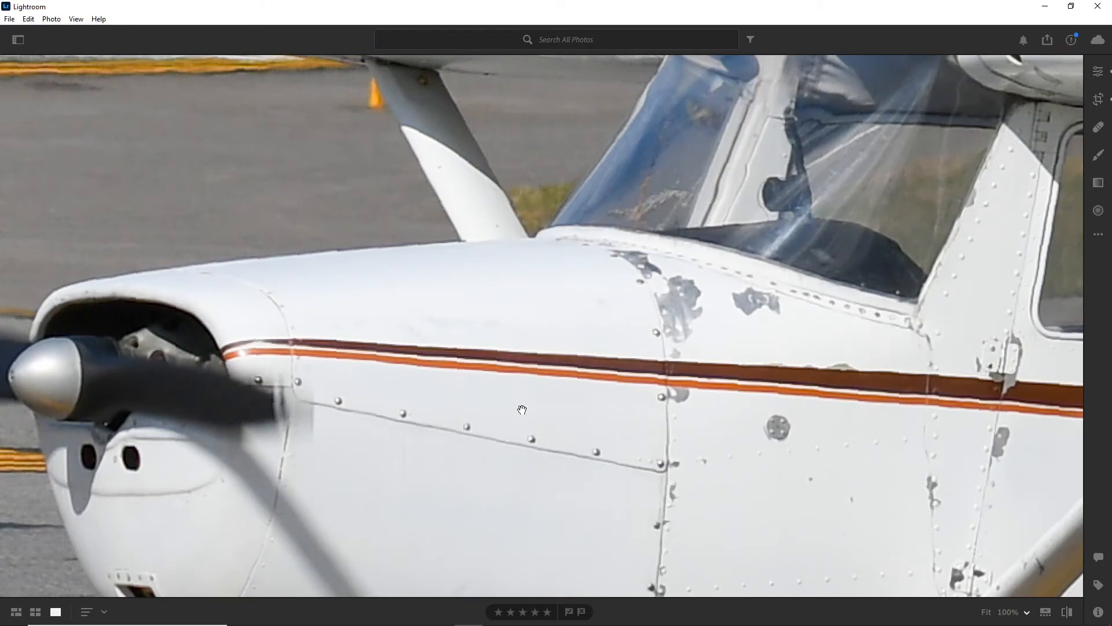
pyautogui.click(429, 423)
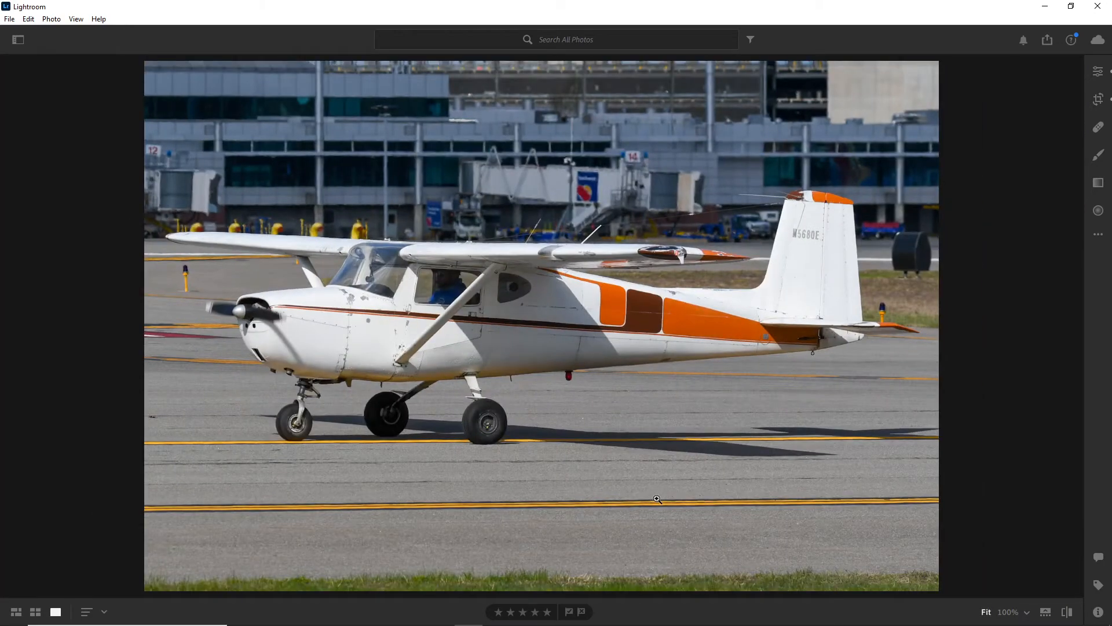
# - Review the remaining N5680E taxiing photos, up to the first shot of the white-and-blue twin-engine N3356Y below the mountain
pyautogui.press('Right')
pyautogui.press('Right')
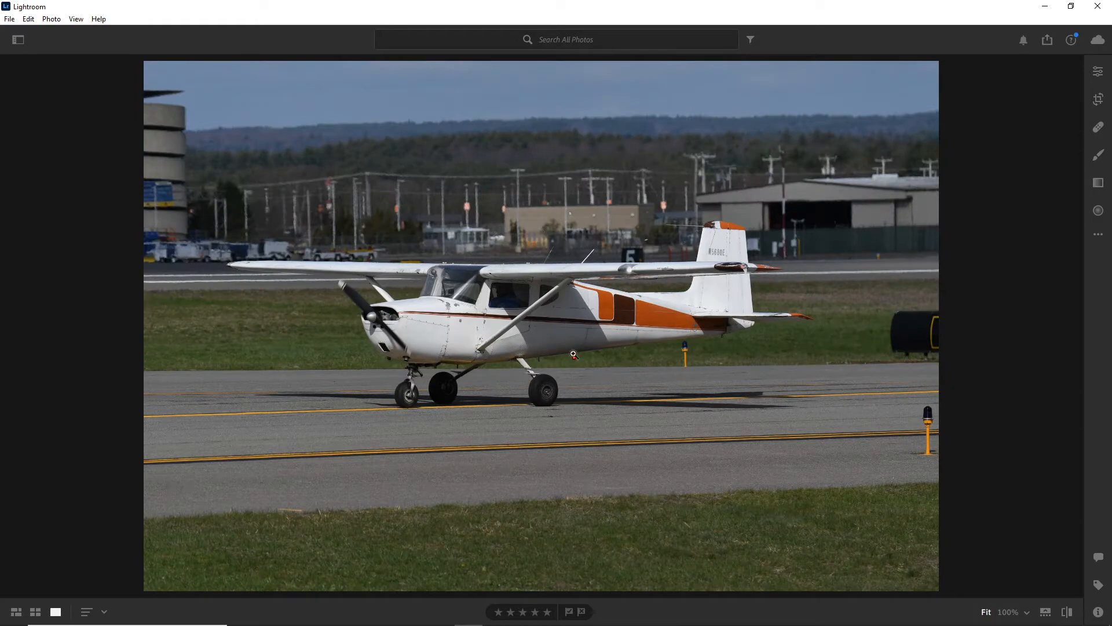
pyautogui.press('Right')
pyautogui.press('Right')
pyautogui.press('Right')
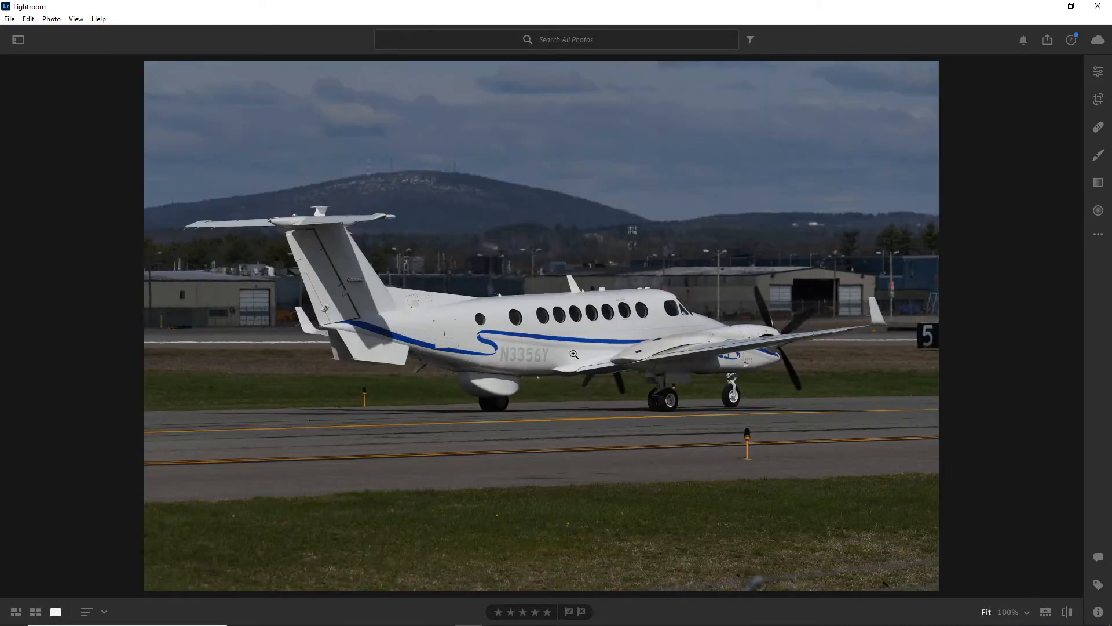
# - Compare the darker N3356Y taxiing shots with the brighter close-up beside the black H sign and mountain
pyautogui.press('Right')
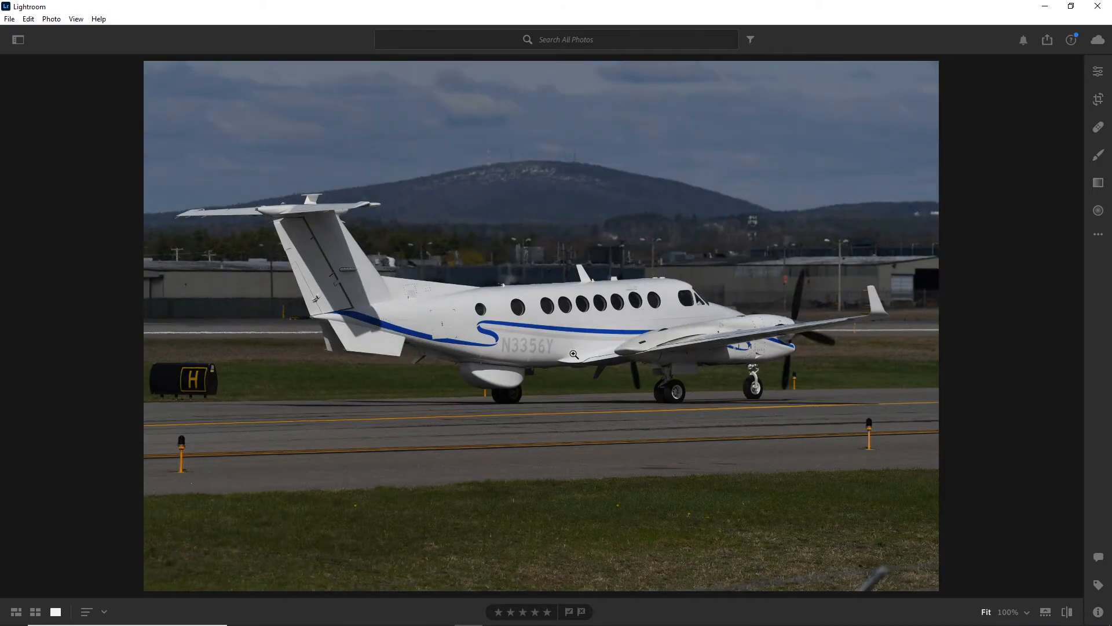
pyautogui.press('Right')
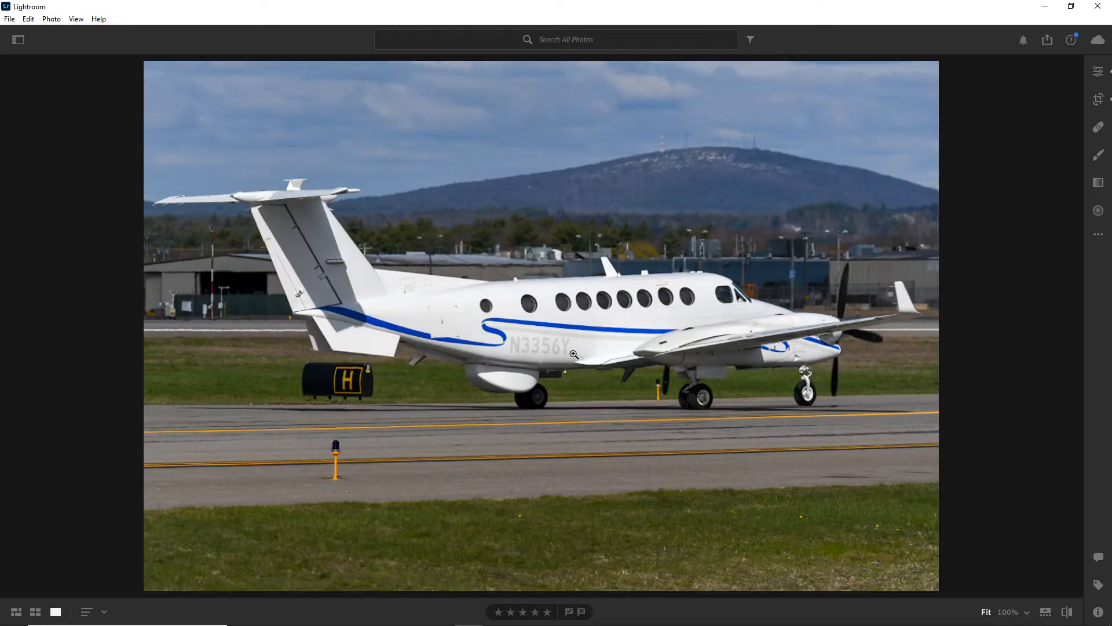
pyautogui.press('Right')
pyautogui.press('Left')
pyautogui.press('Right')
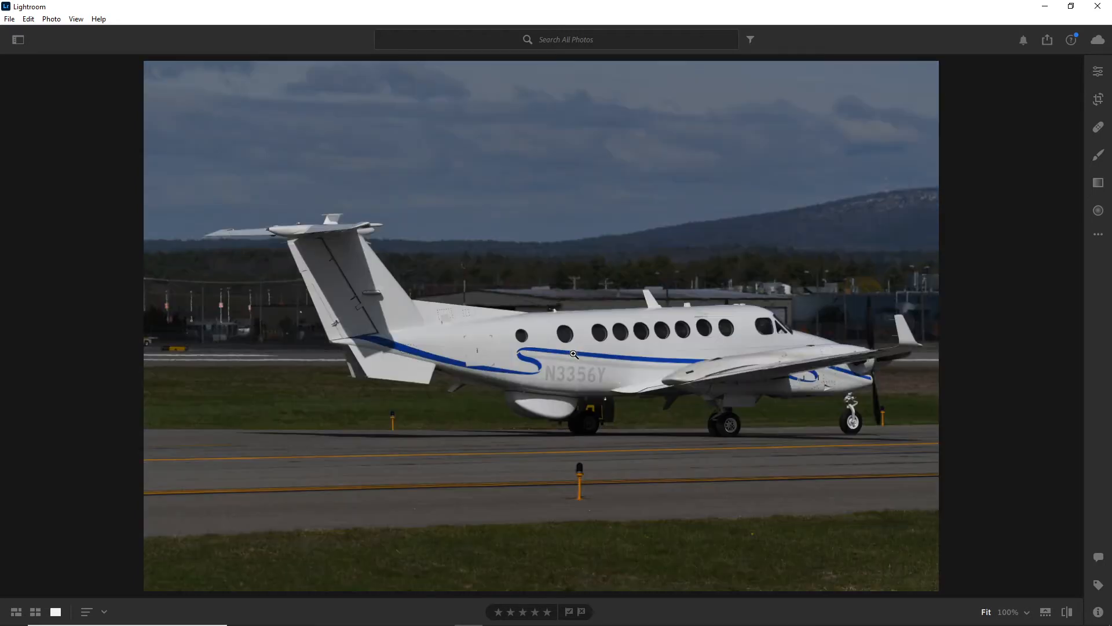
pyautogui.press('Right')
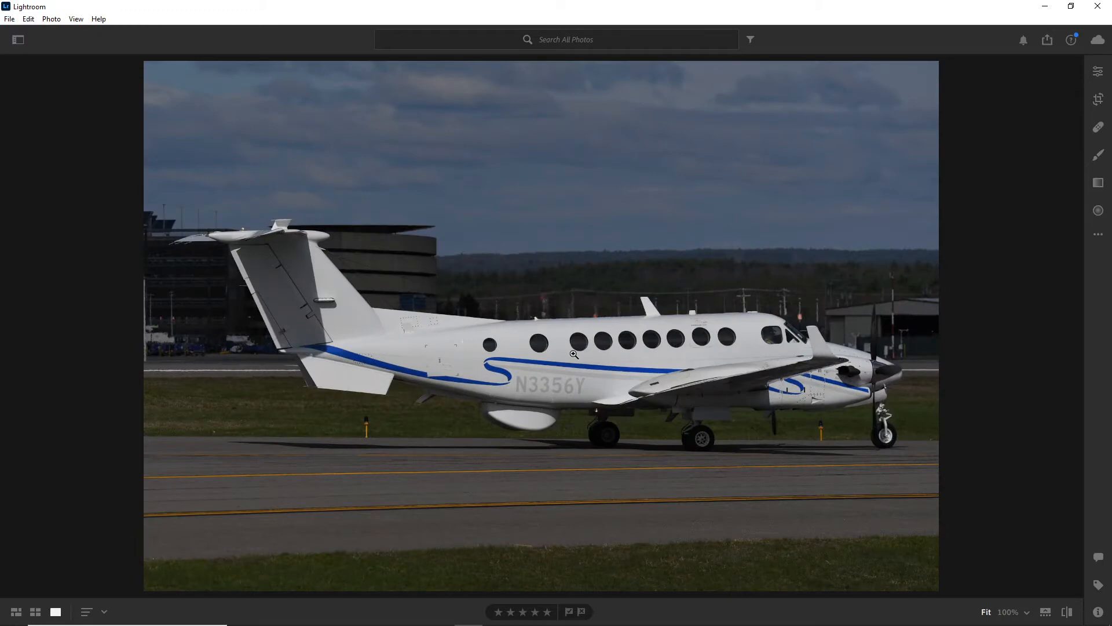
pyautogui.press('Right')
pyautogui.press('Right')
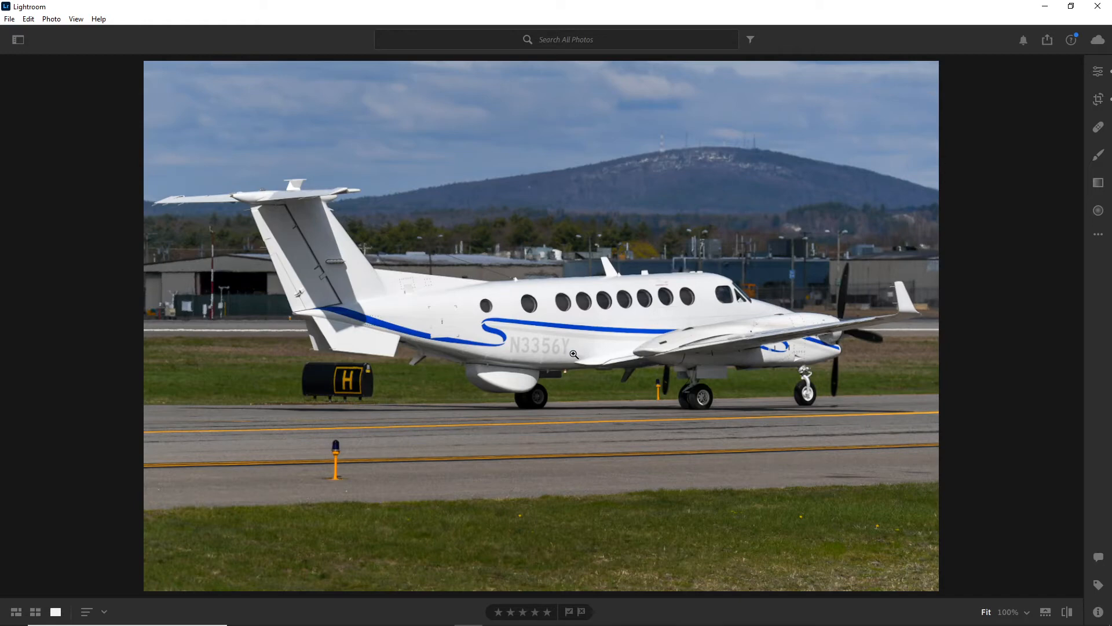
pyautogui.press('Right')
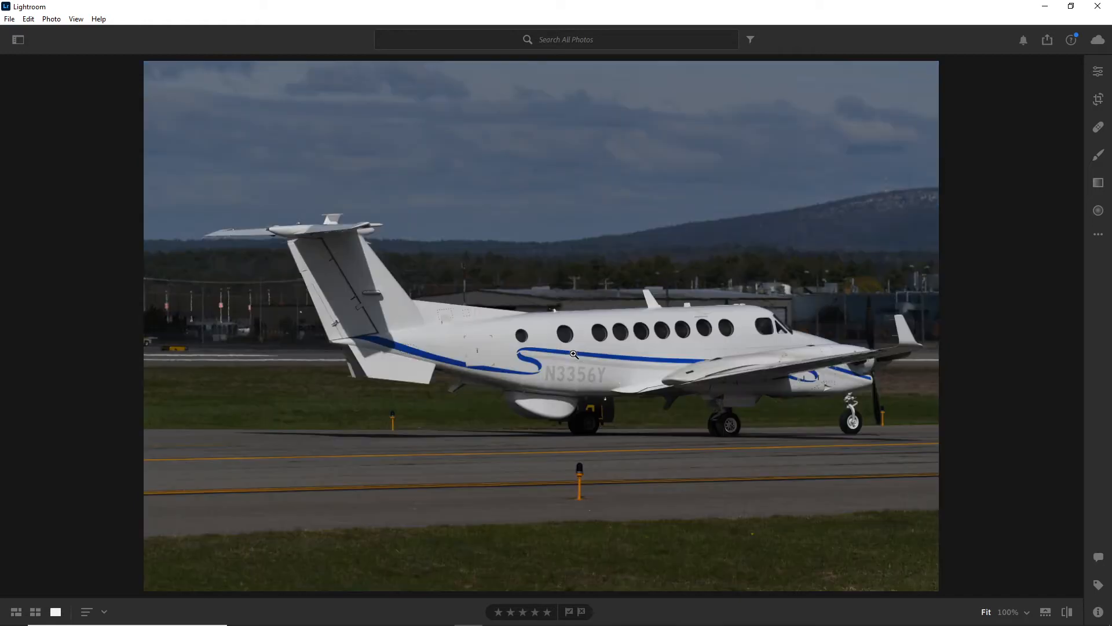
# - Review the N3356Y photos by the parking garage and control tower, and return to the darker shot with the red-and-yellow tail behind
pyautogui.press('Right')
pyautogui.press('Right')
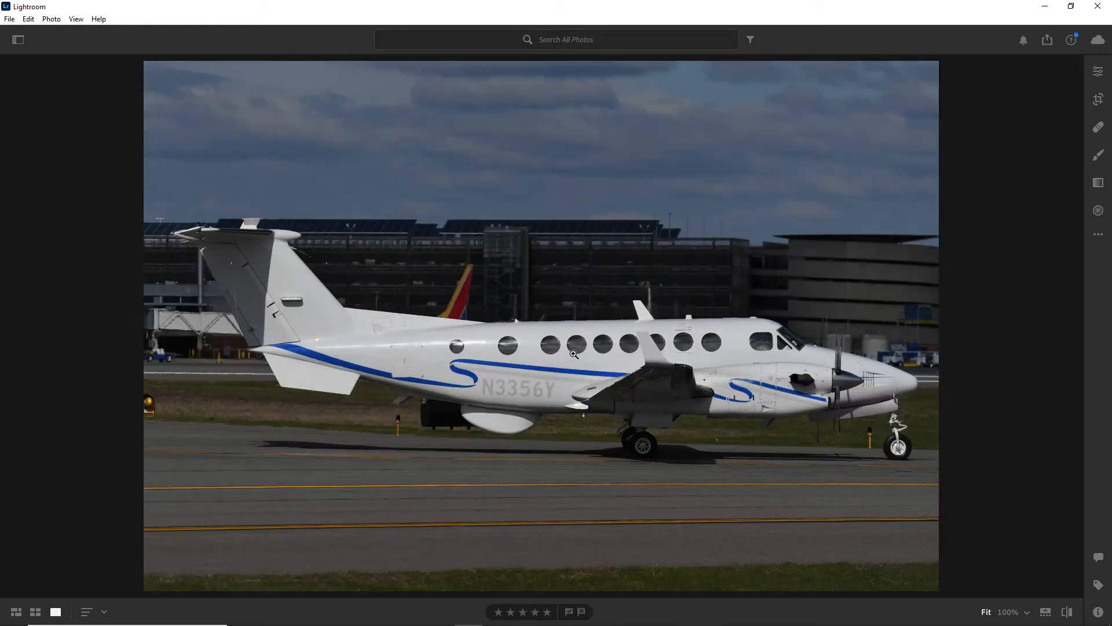
pyautogui.press('Right')
pyautogui.press('Right')
pyautogui.press('Right')
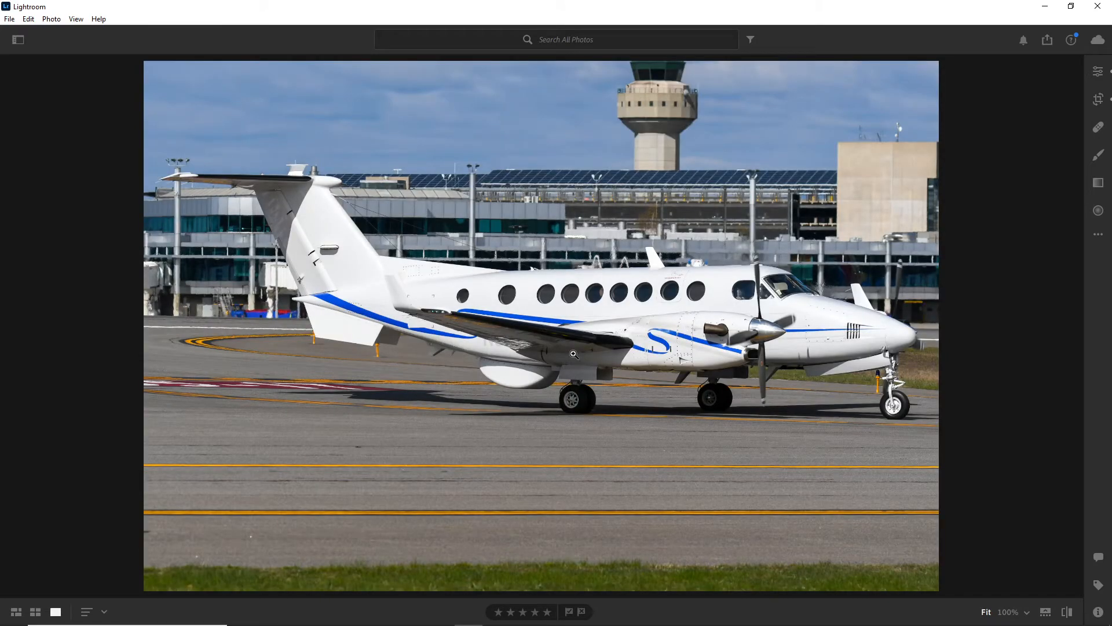
pyautogui.press('Right')
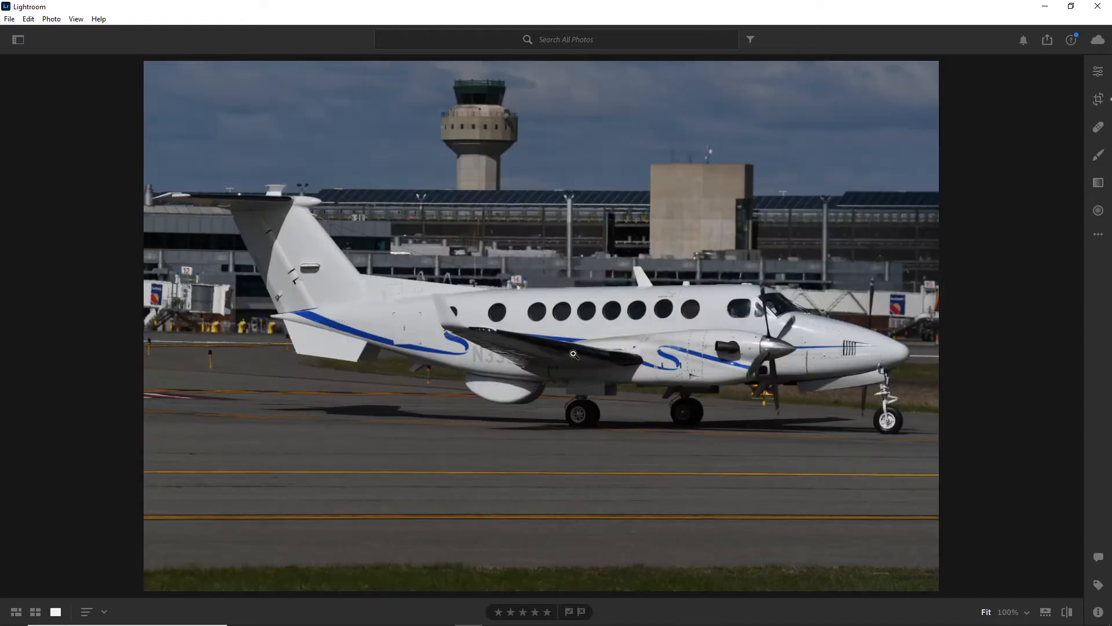
pyautogui.press('Right')
pyautogui.press('Right')
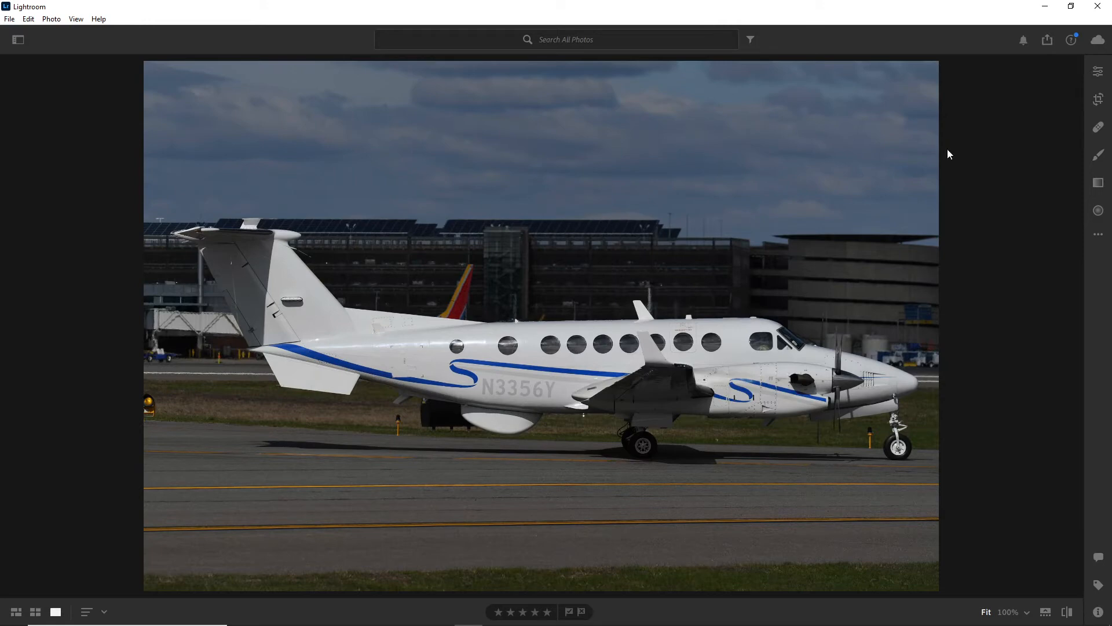
# - Try a 3 x 2 crop of the N3356Y parking-garage photo, trimming and repositioning the frame tightly around the aircraft
pyautogui.press('g')
pyautogui.click(1099, 99)
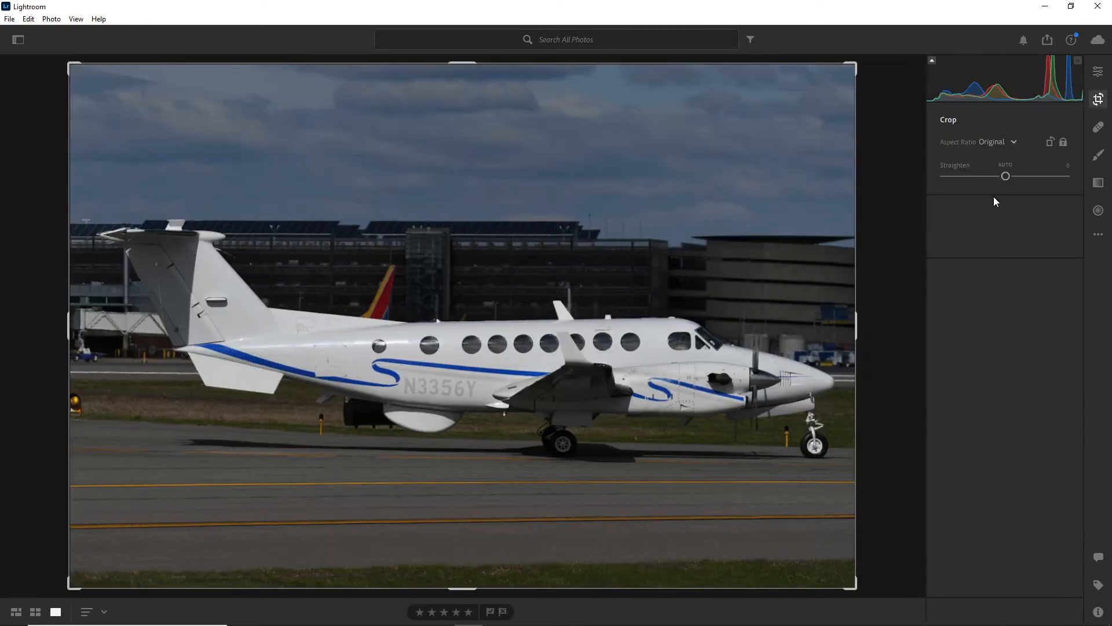
pyautogui.click(997, 139)
pyautogui.click(996, 248)
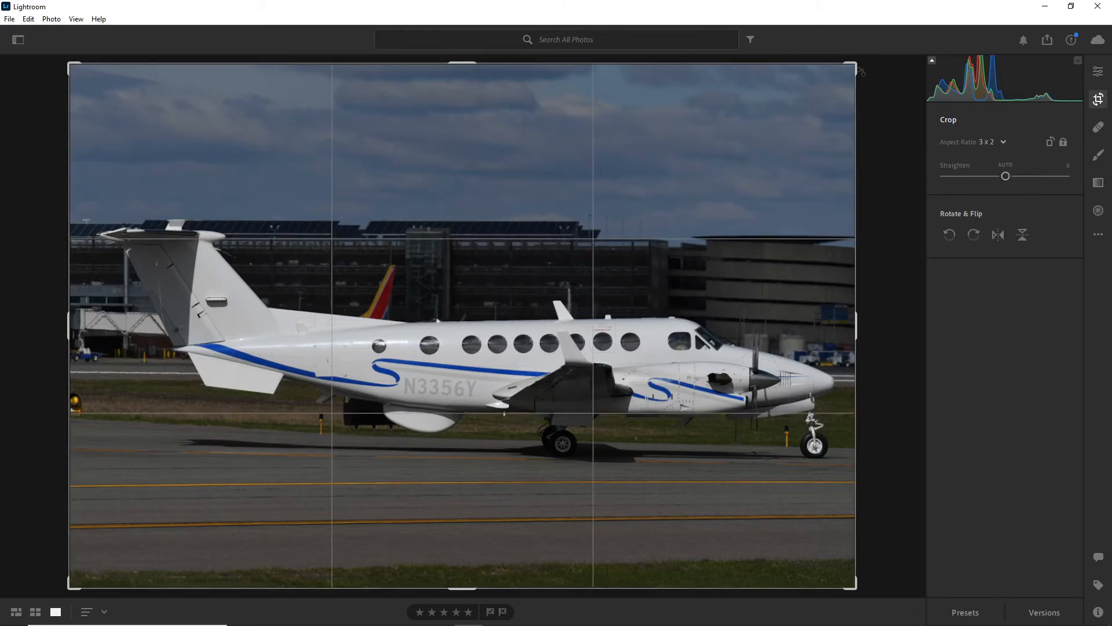
pyautogui.moveTo(857, 65); pyautogui.dragTo(849, 75)
pyautogui.moveTo(631, 324)
pyautogui.mouseDown()
pyautogui.moveTo(613, 325)
pyautogui.moveTo(638, 330)
pyautogui.mouseUp()
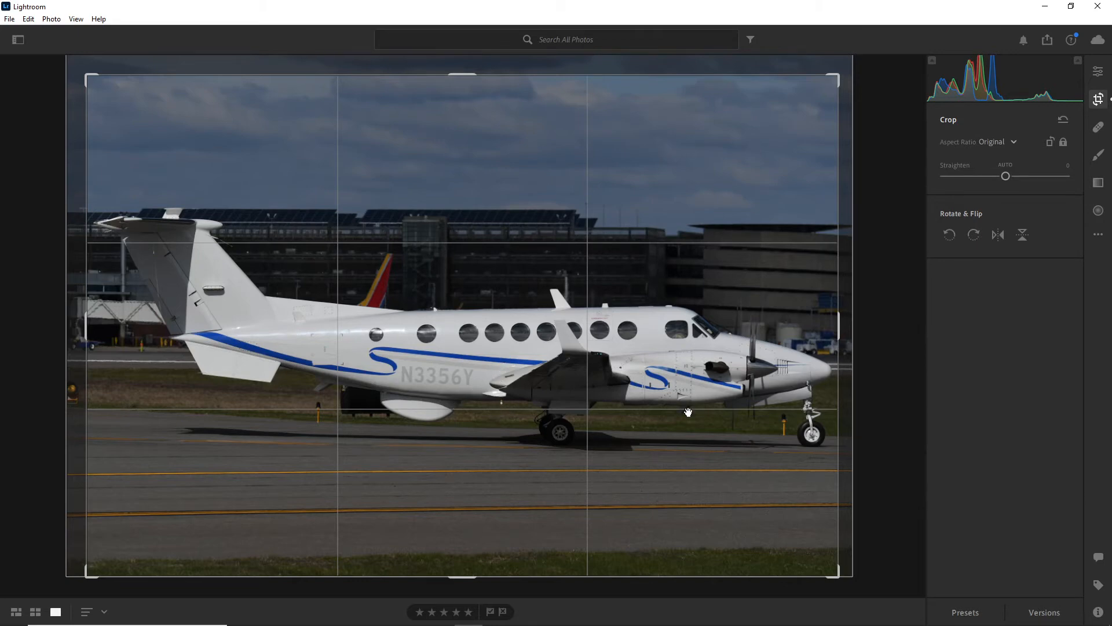
pyautogui.moveTo(475, 403); pyautogui.dragTo(478, 313)
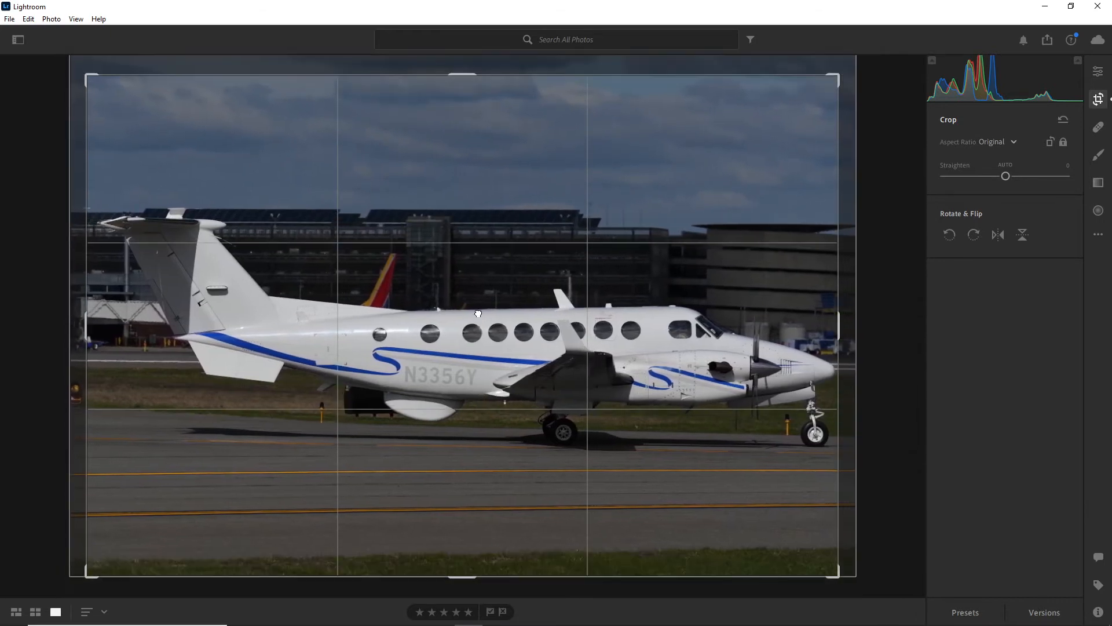
pyautogui.moveTo(473, 577); pyautogui.dragTo(474, 557)
pyautogui.moveTo(485, 469); pyautogui.dragTo(474, 414)
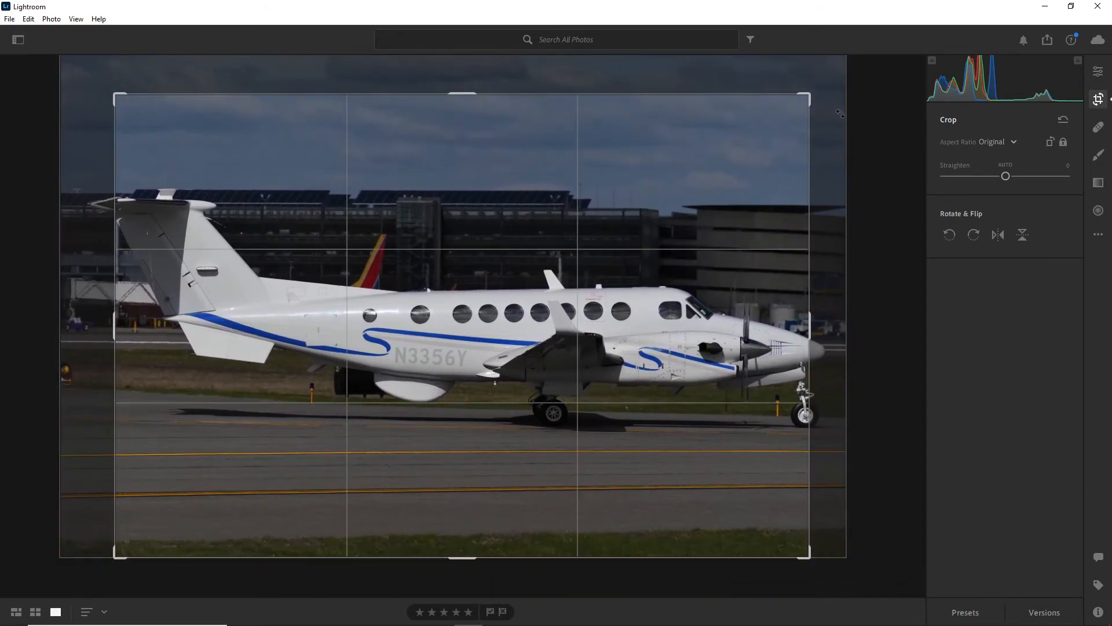
# - Expand the crop frame back to the full N3356Y photo and leave cropping for the general edit controls
pyautogui.moveTo(811, 93); pyautogui.dragTo(906, 34)
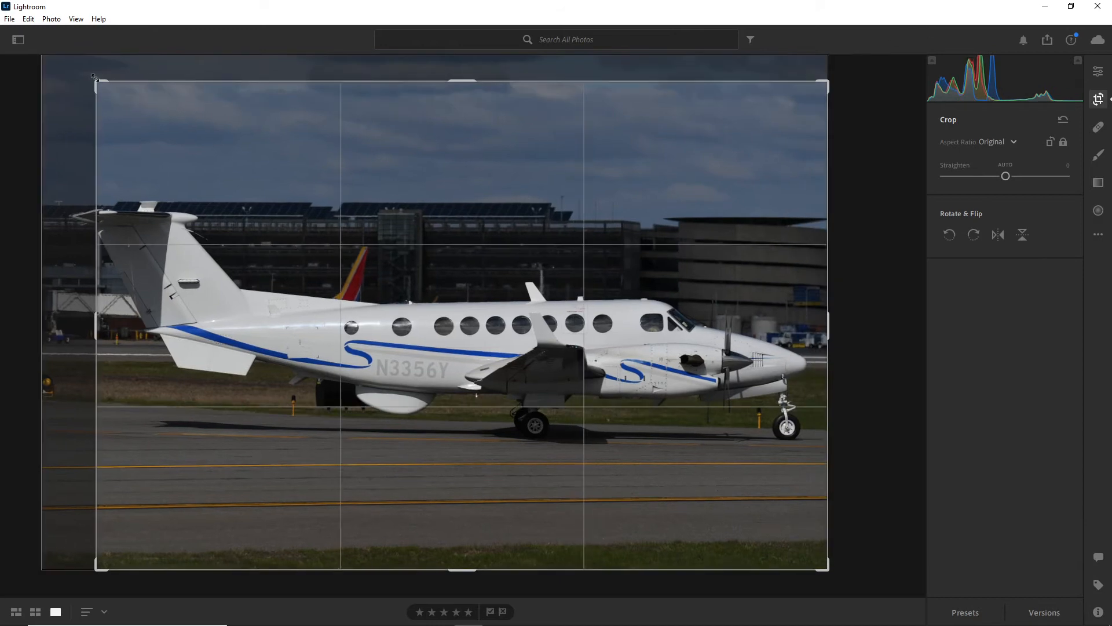
pyautogui.moveTo(96, 79); pyautogui.dragTo(9, 58)
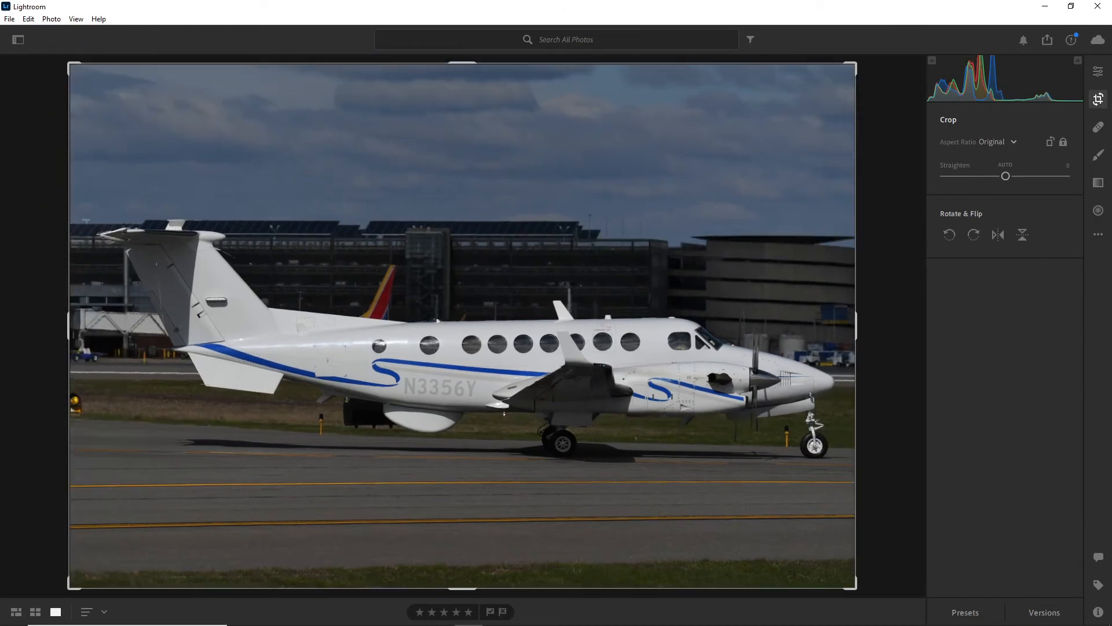
pyautogui.click(1097, 70)
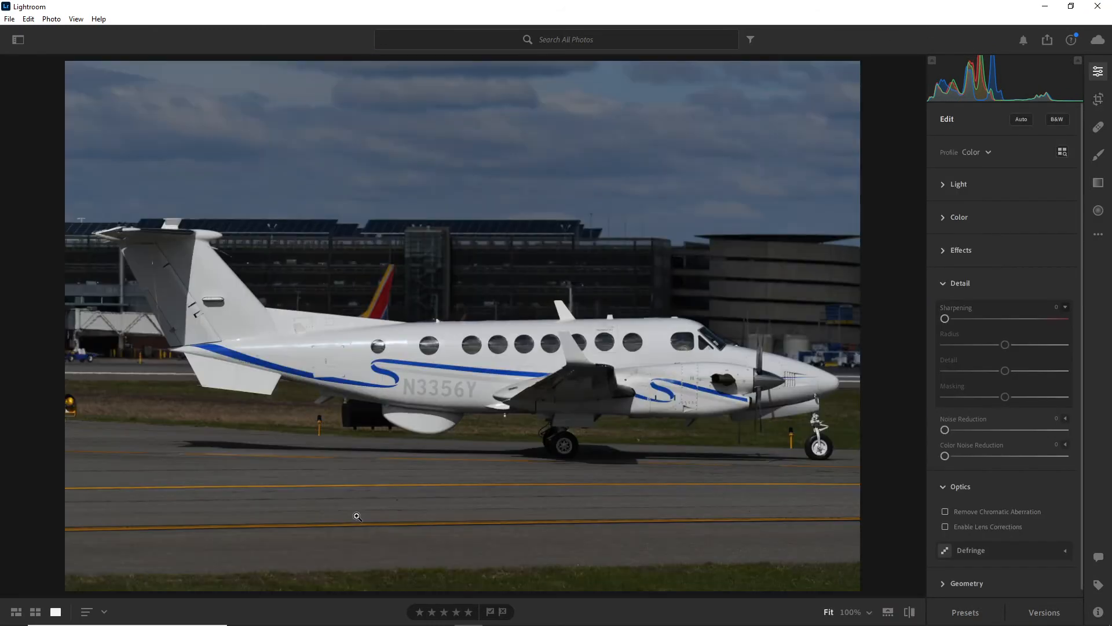
# - Return to the photo grid and open the N707WT runway shot with the black marker in front of the aircraft
pyautogui.click(36, 612)
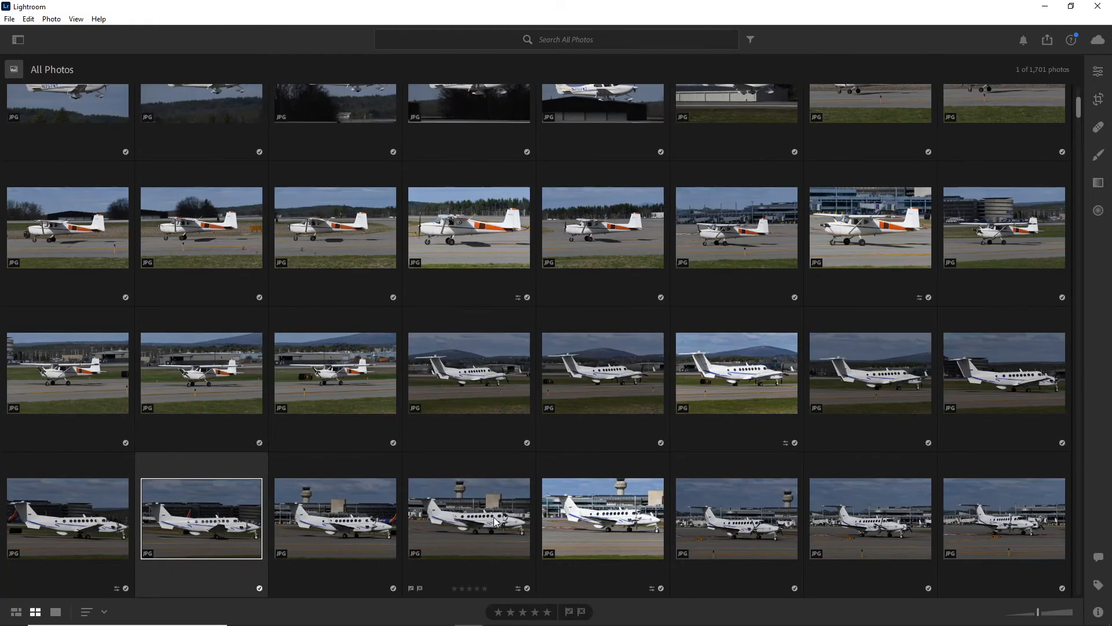
pyautogui.scroll(-10, 494, 517)
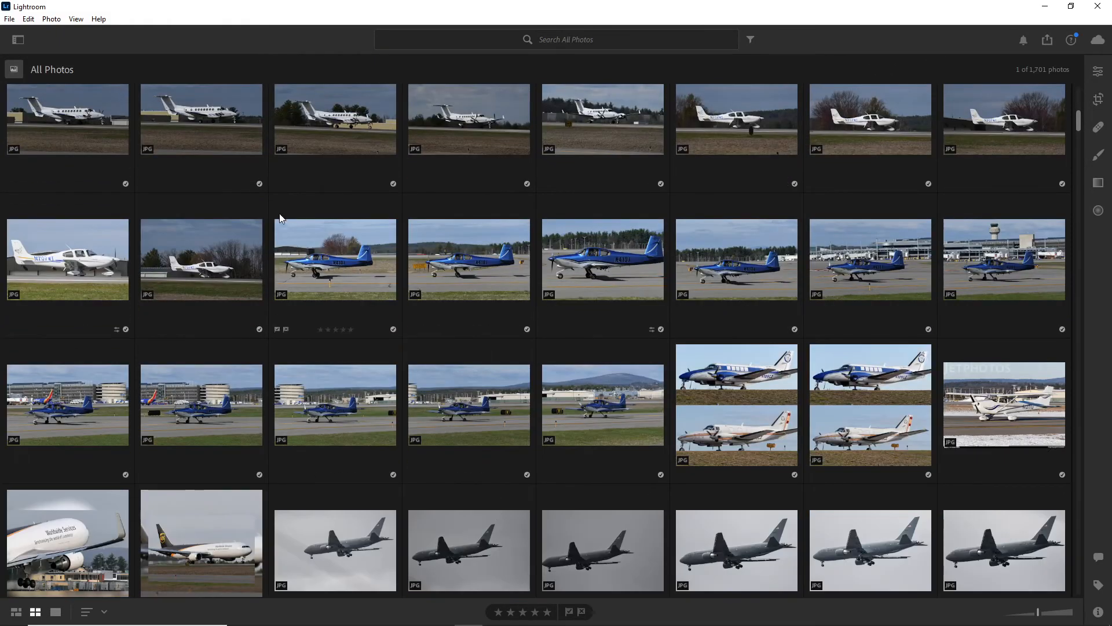
pyautogui.click(313, 278)
pyautogui.scroll(2, 285, 384)
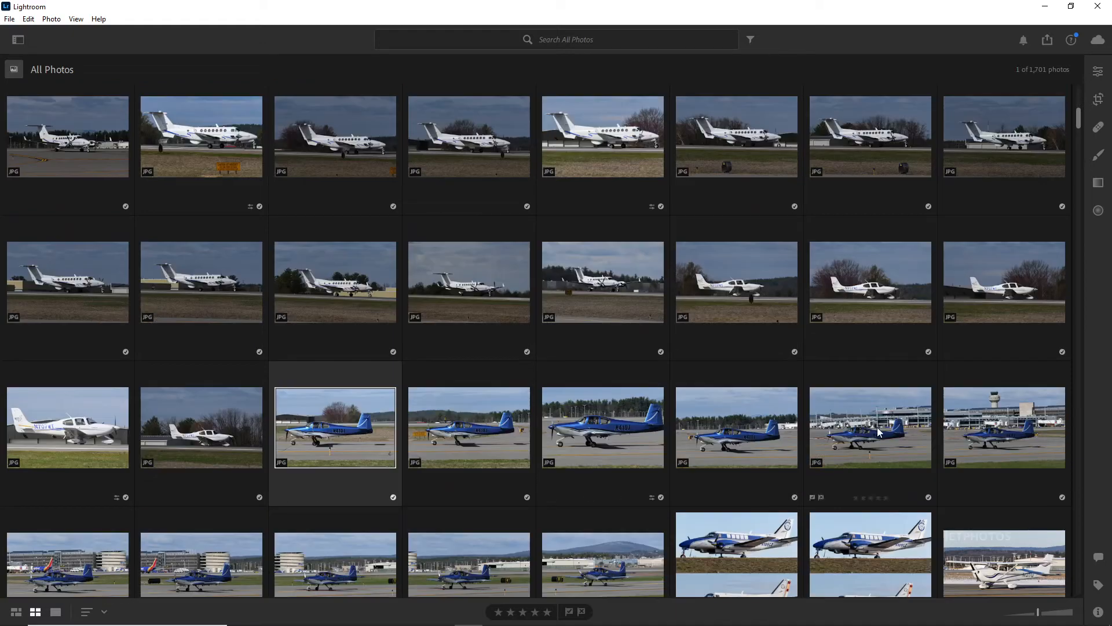
pyautogui.doubleClick(701, 294)
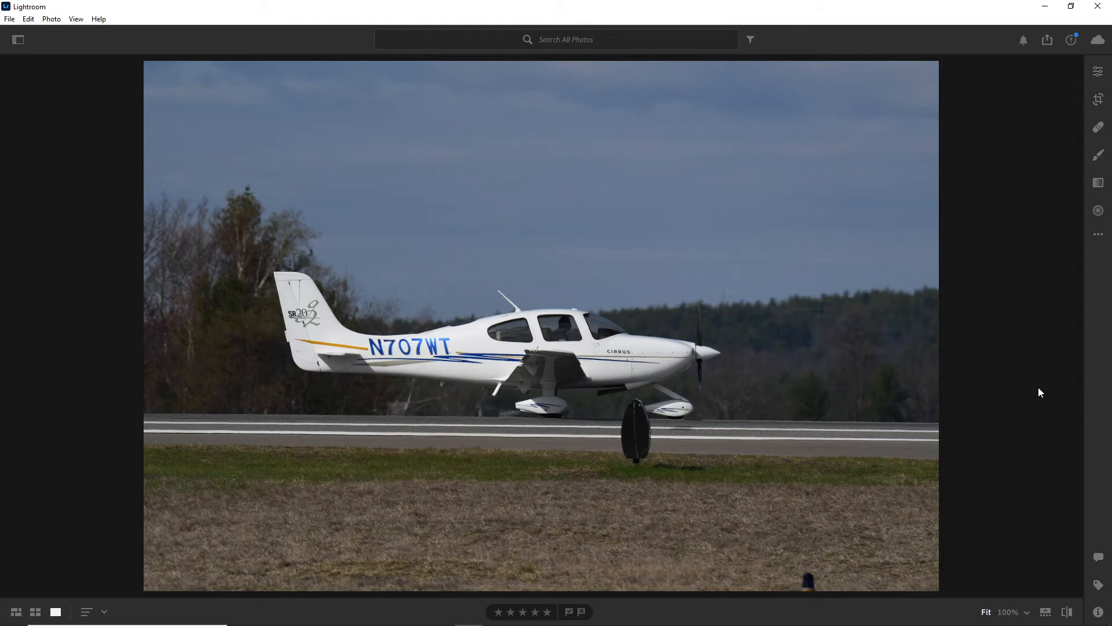
# - Compare the N707WT runway photos, up to the brighter close-up in front of the grey hangars
pyautogui.press('Right')
pyautogui.press('Right')
pyautogui.press('Right')
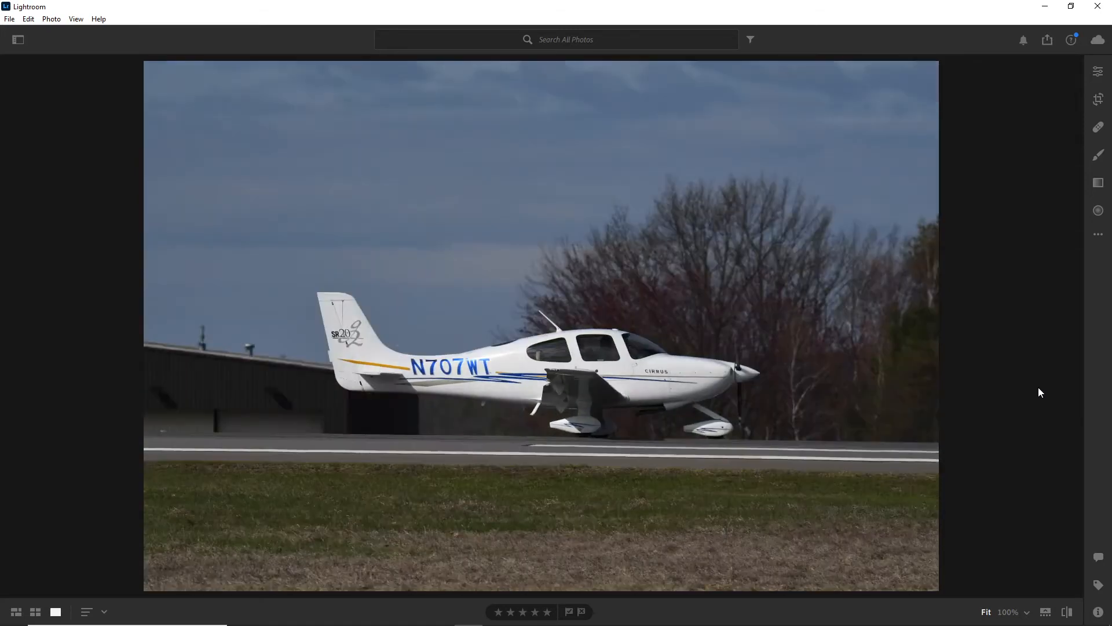
pyautogui.press('Left')
pyautogui.press('Left')
pyautogui.press('Right')
pyautogui.press('Right')
pyautogui.press('Right')
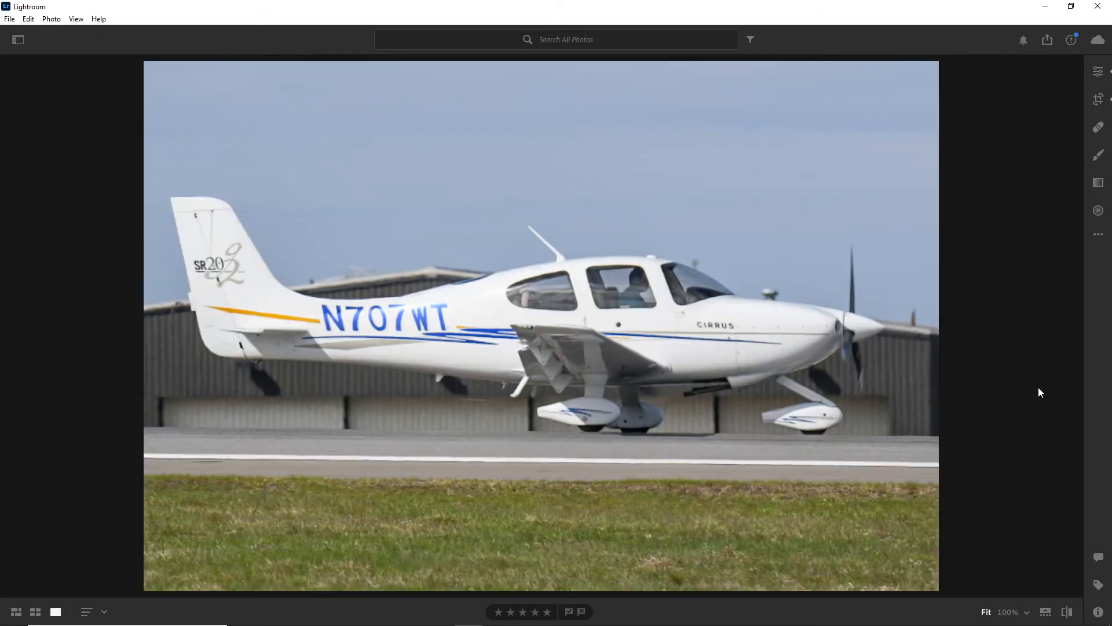
# - Review the N3356Y runway photos, from the yellow building to the close-up behind the orange CAUTION JET AIRCRAFT sign
pyautogui.press('Right')
pyautogui.press('Right')
pyautogui.press('Right')
pyautogui.press('Right')
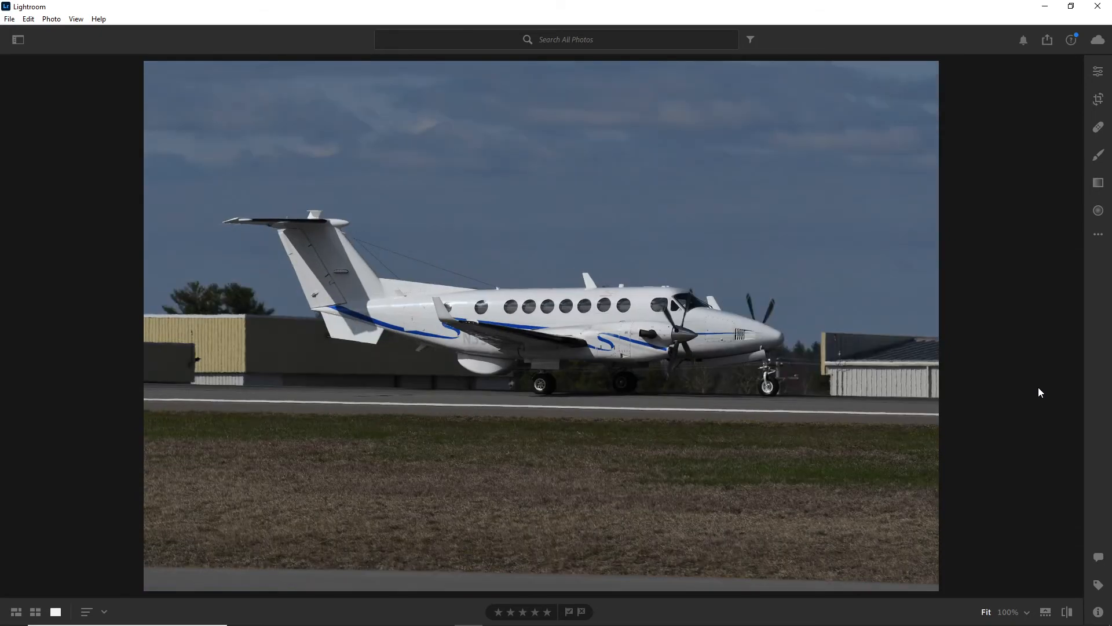
pyautogui.press('Right')
pyautogui.press('Right')
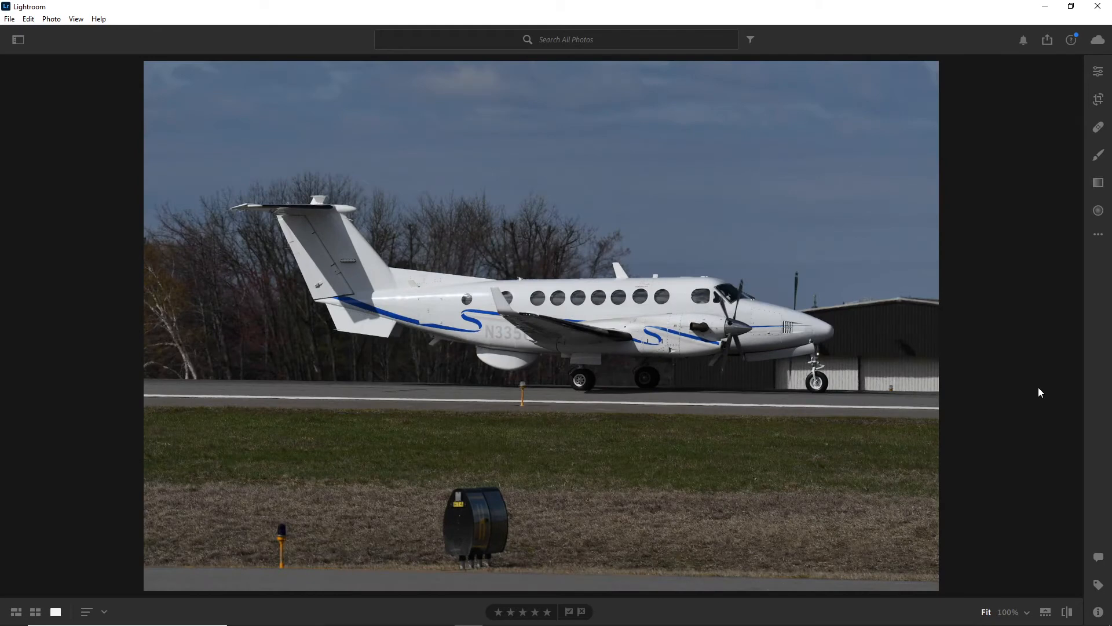
pyautogui.press('Right')
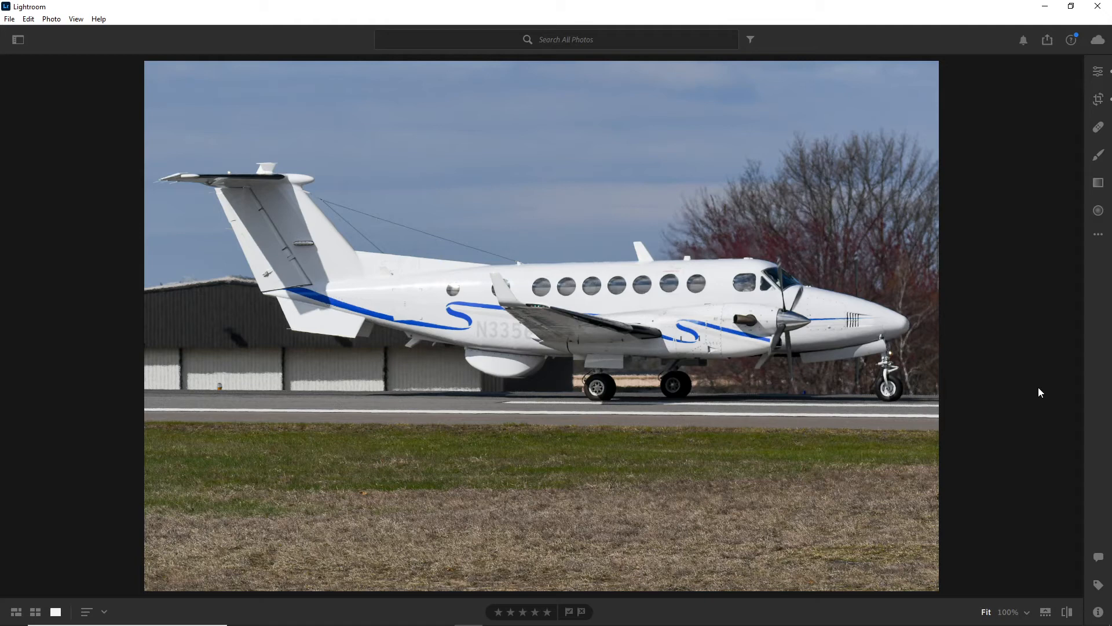
pyautogui.press('Right')
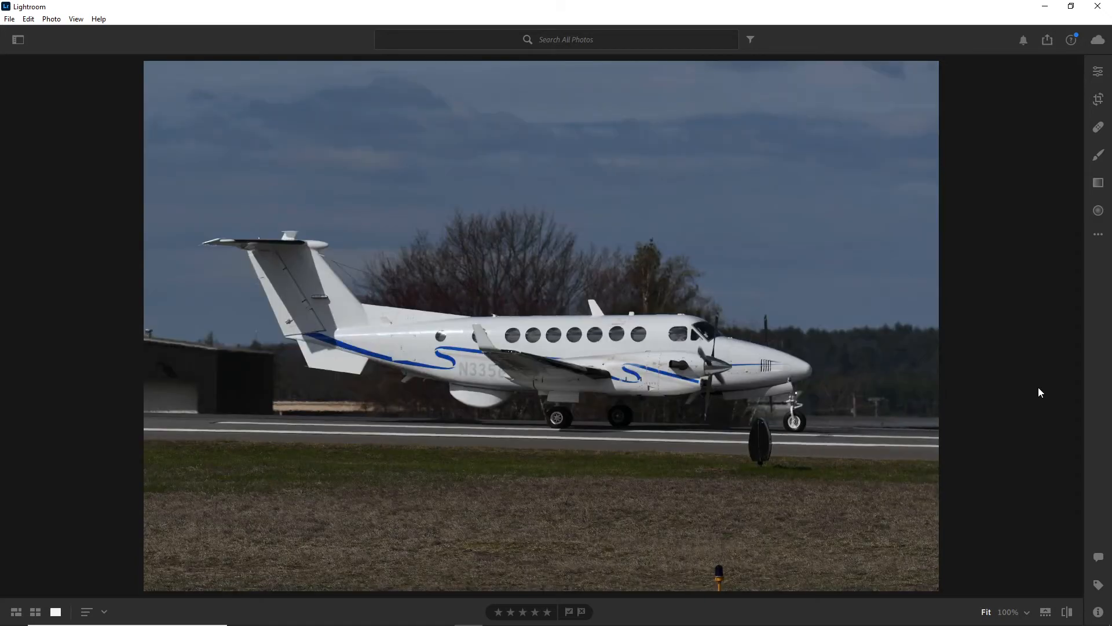
pyautogui.press('Right')
pyautogui.press('Right')
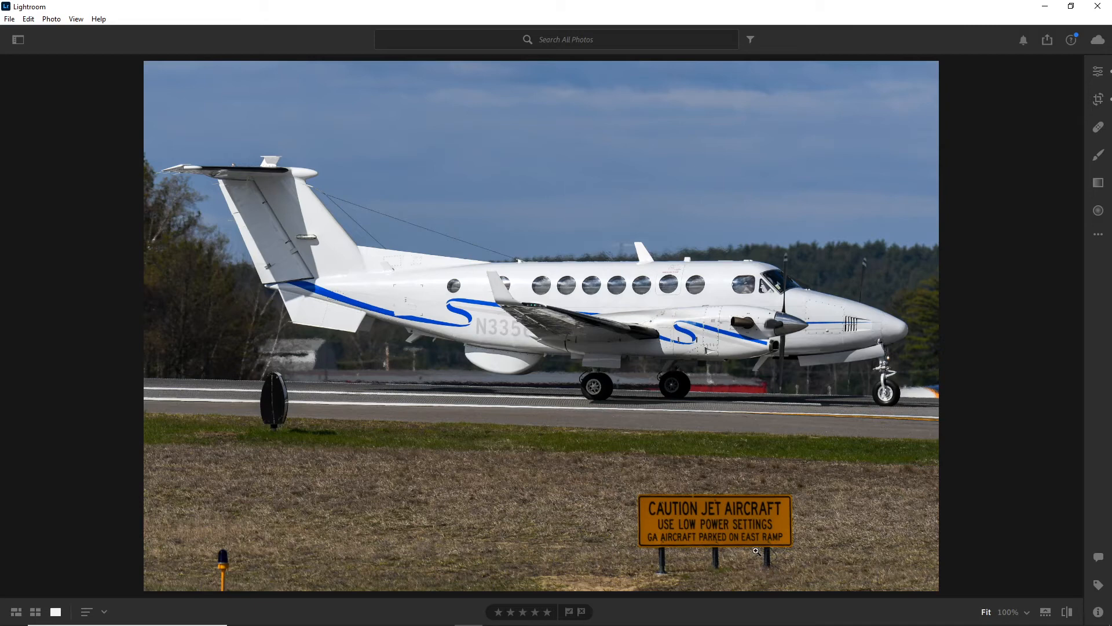
# - Compare the N3356Y photos turning toward the camera, from the pine-tree shots to the one by the red runway marking
pyautogui.press('Right')
pyautogui.press('Right')
pyautogui.press('Right')
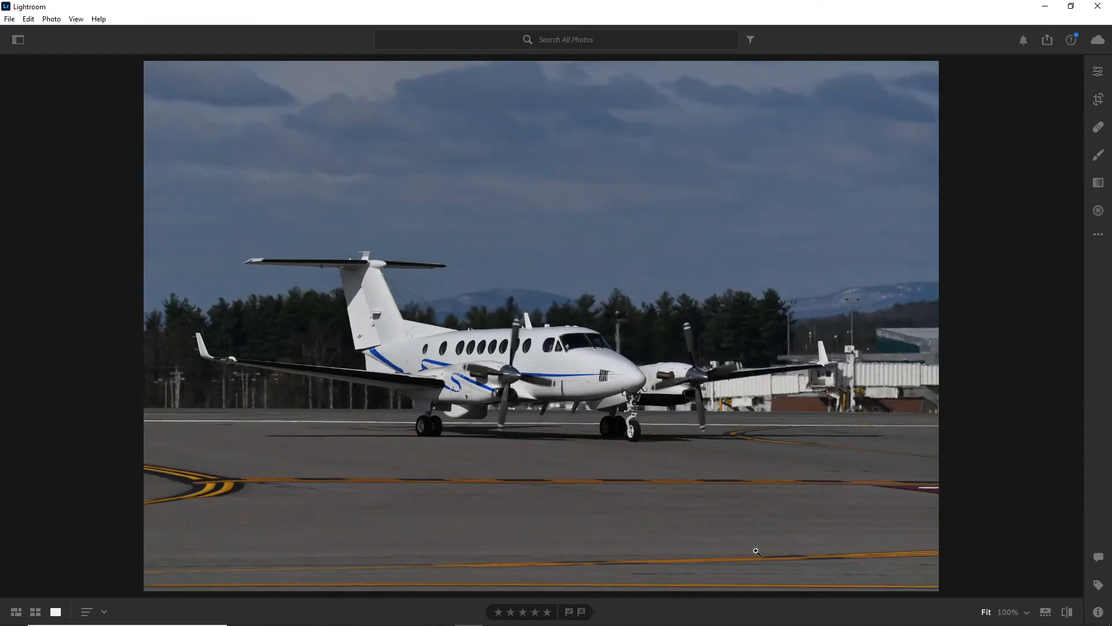
pyautogui.press('Right')
pyautogui.press('Right')
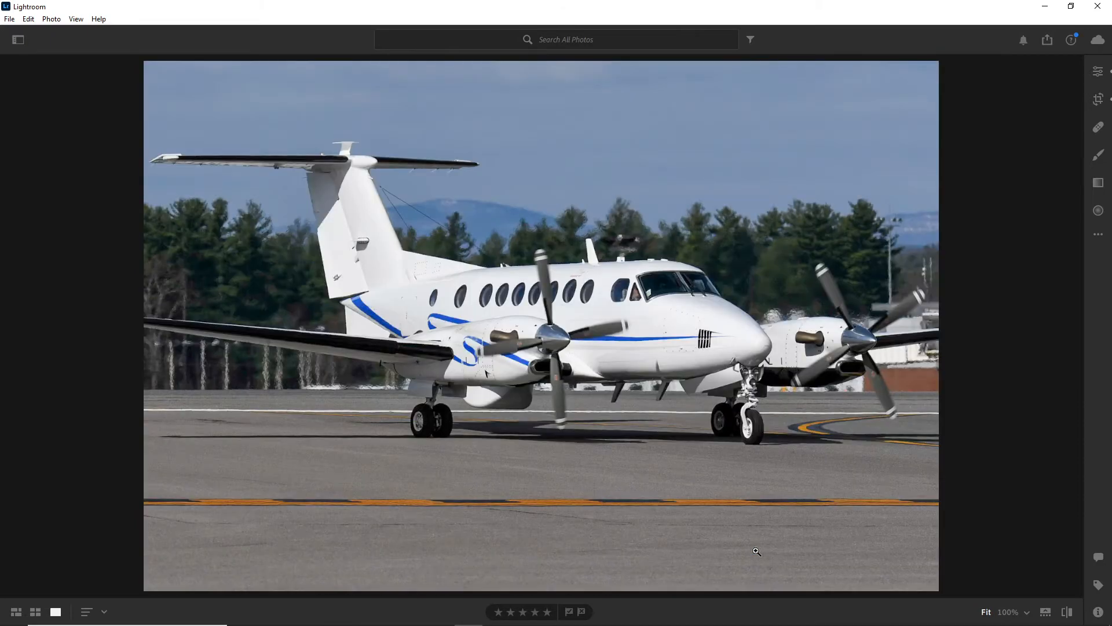
pyautogui.press('Right')
pyautogui.press('Left')
pyautogui.press('Right')
pyautogui.press('Right')
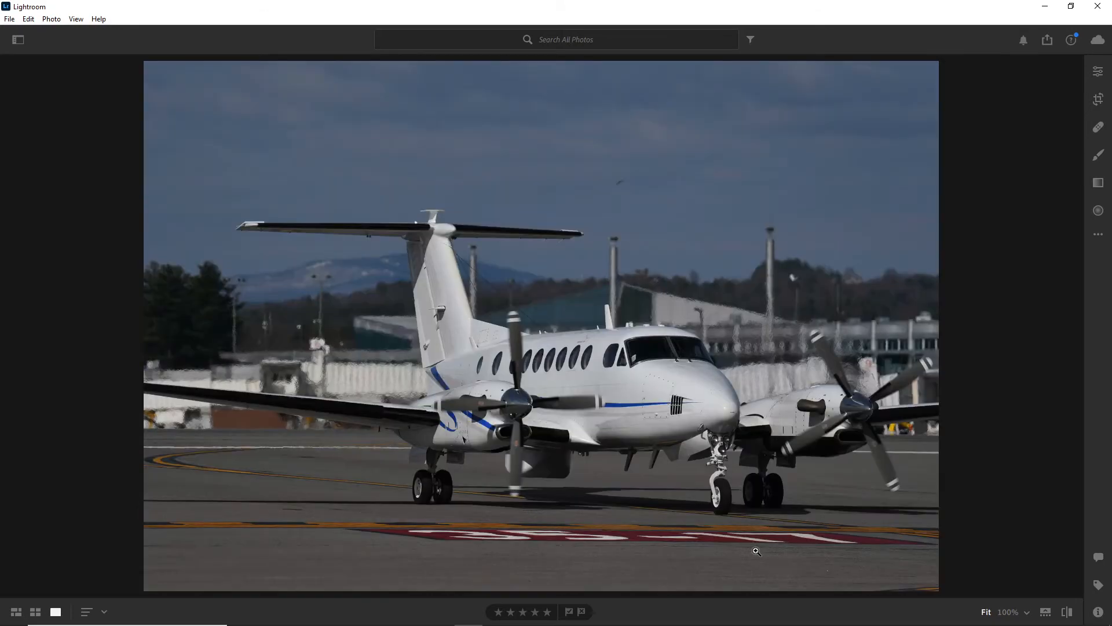
# - Go through the N3356Y taxiing photos to the bright side-on close-up in front of the terminal and control tower
pyautogui.press('Right')
pyautogui.press('Right')
pyautogui.press('Right')
pyautogui.press('Right')
pyautogui.press('Right')
pyautogui.press('Right')
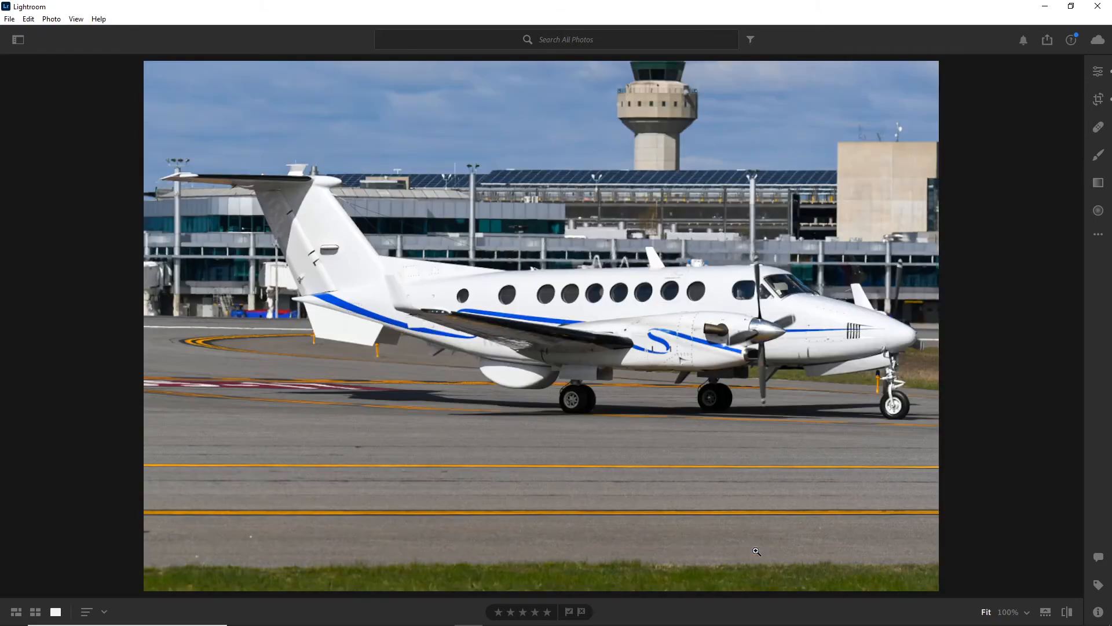
# - Return to the photo grid, look through the thumbnails, and open the side-on N410J photo in front of the bare reddish trees at full size
pyautogui.click(37, 612)
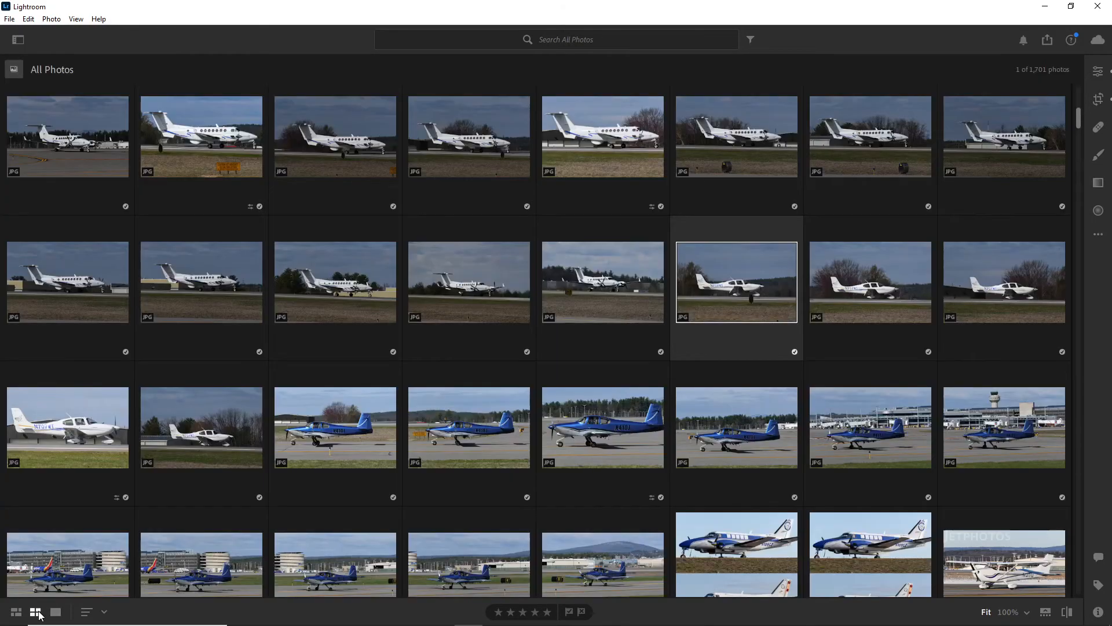
pyautogui.scroll(-10, 586, 526)
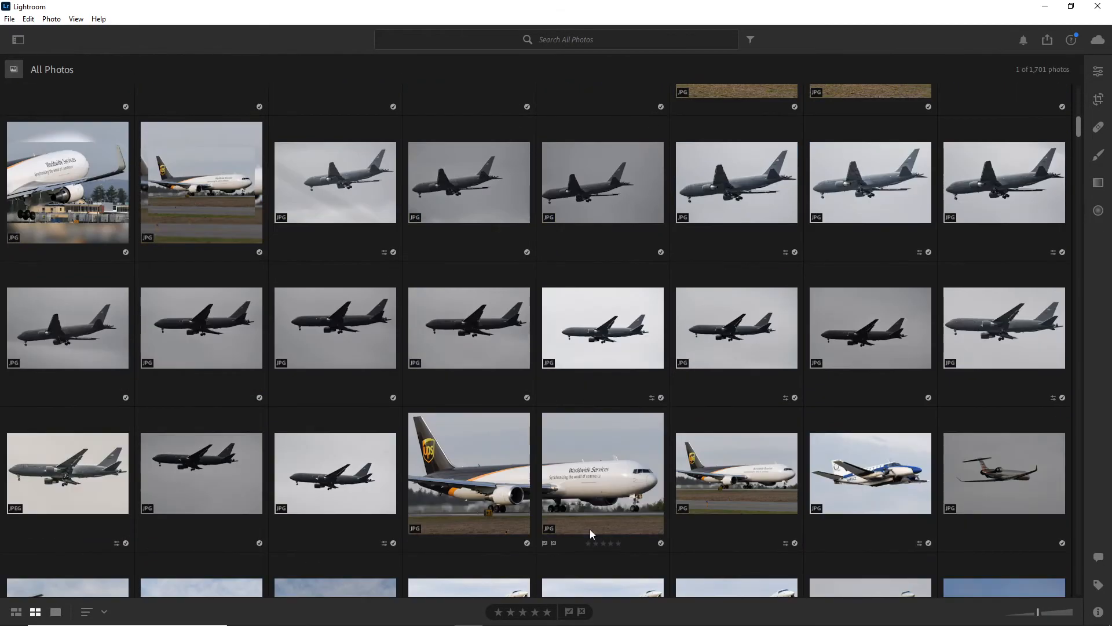
pyautogui.scroll(10, 590, 530)
pyautogui.doubleClick(348, 427)
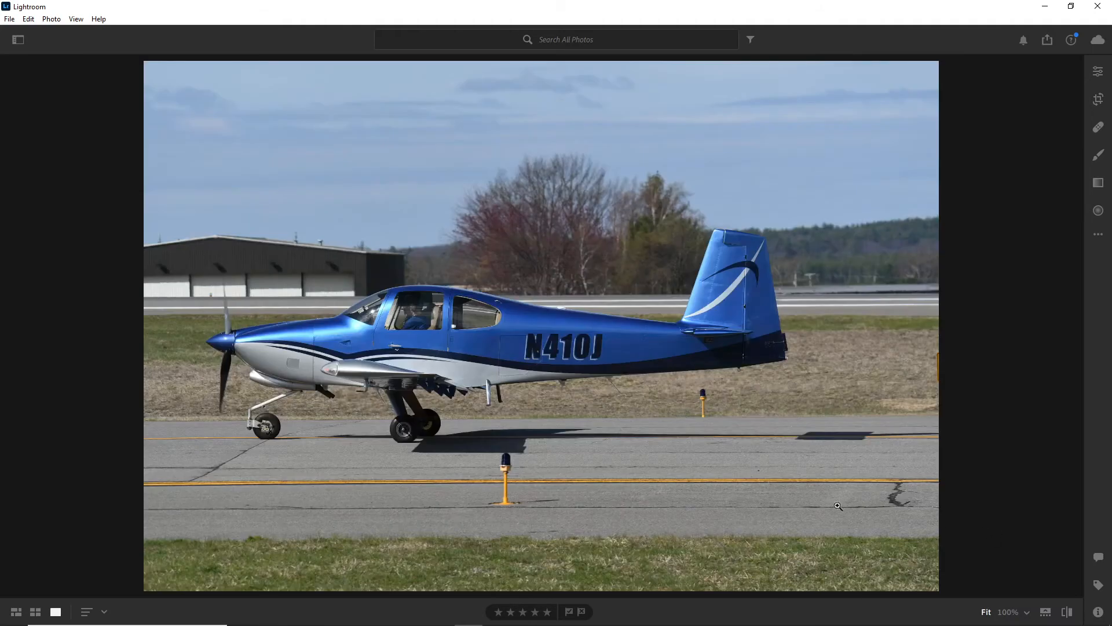
# - Go through the photos from the N707WT runway shot to the N410J close-up in front of the pine trees
pyautogui.press('Left')
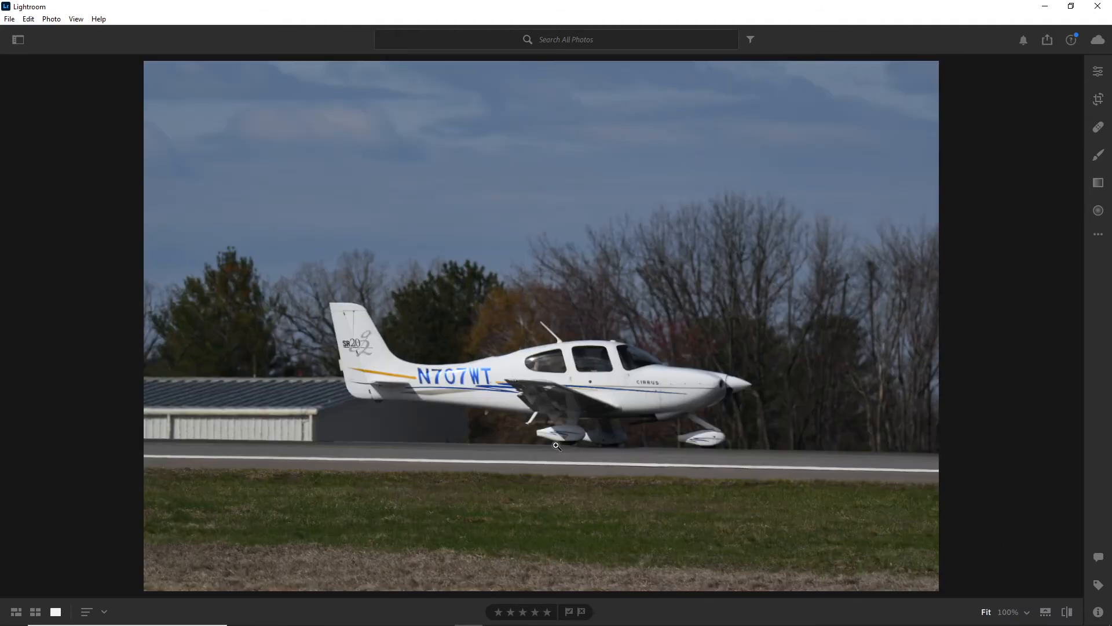
pyautogui.press('Right')
pyautogui.press('Right')
pyautogui.press('Right')
pyautogui.press('Right')
pyautogui.press('Right')
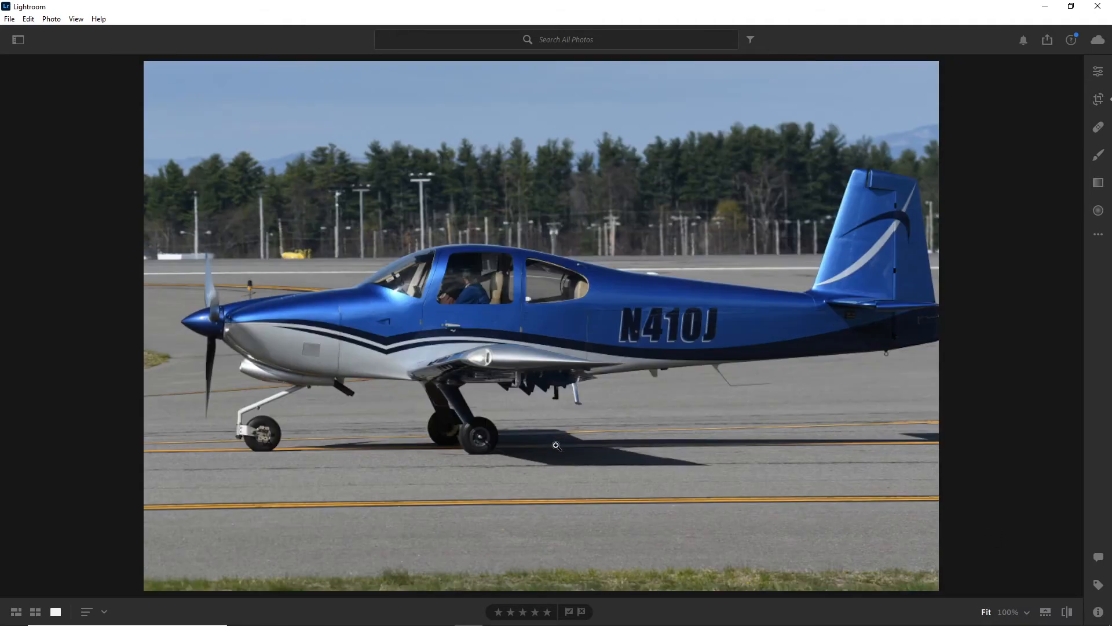
# - Compare the N410J taxiing photos, from the pine-tree close-up past the control tower to the shot with the Southwest jet behind
pyautogui.press('Left')
pyautogui.press('Left')
pyautogui.press('Right')
pyautogui.press('Right')
pyautogui.press('Right')
pyautogui.press('Right')
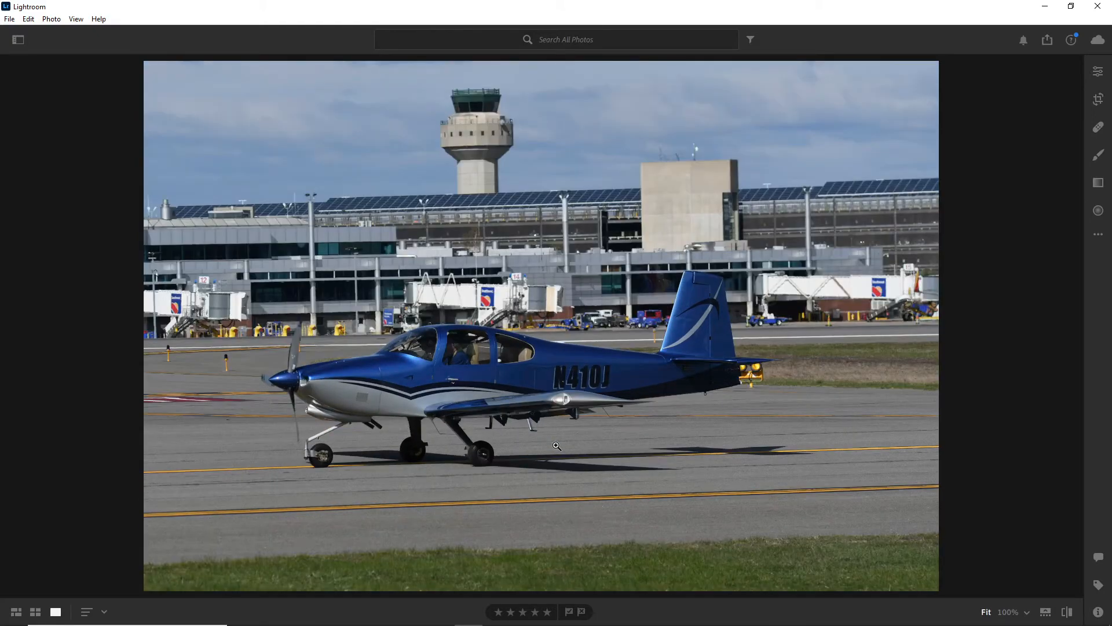
pyautogui.press('Right')
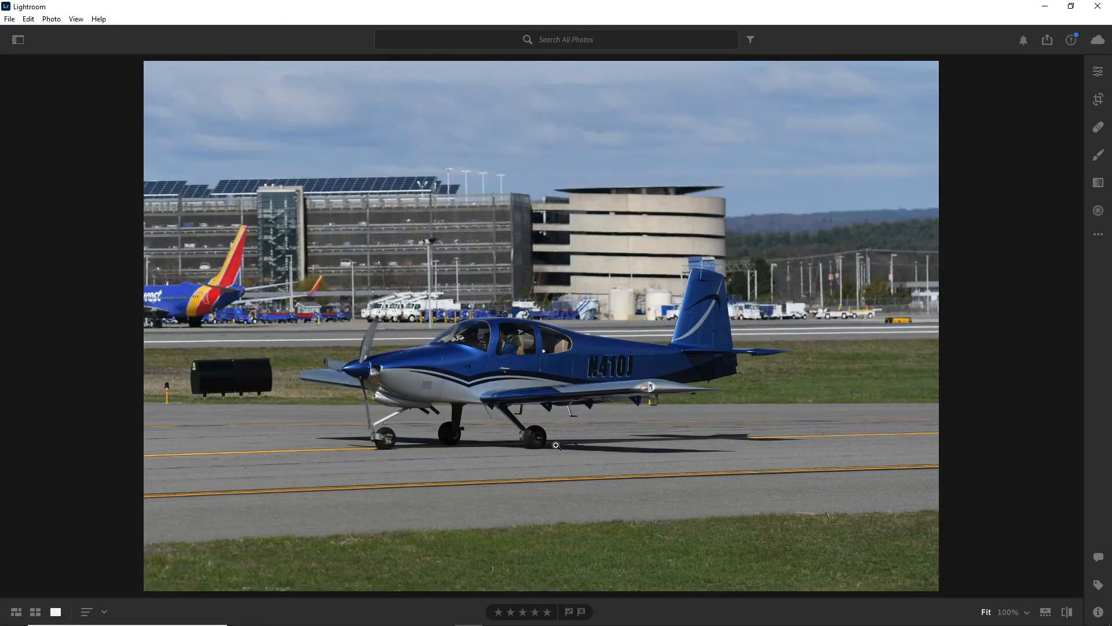
pyautogui.press('Right')
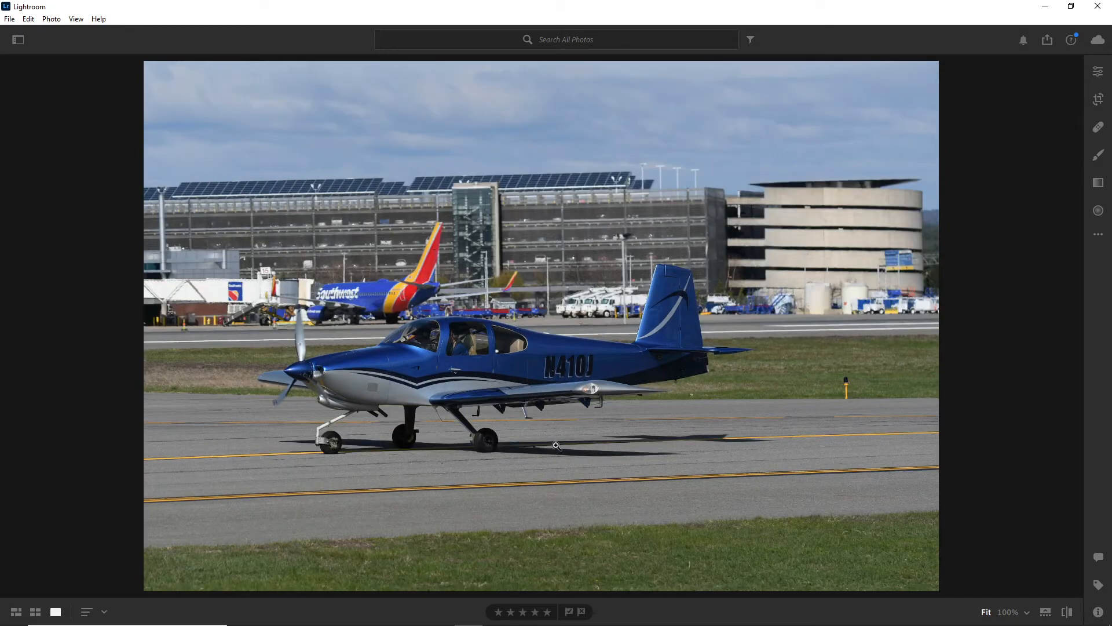
# - Browse the photo grid down to the jets in flight and open the bright, cropped SkyWest photo at full size
pyautogui.click(33, 608)
pyautogui.scroll(-10, 300, 457)
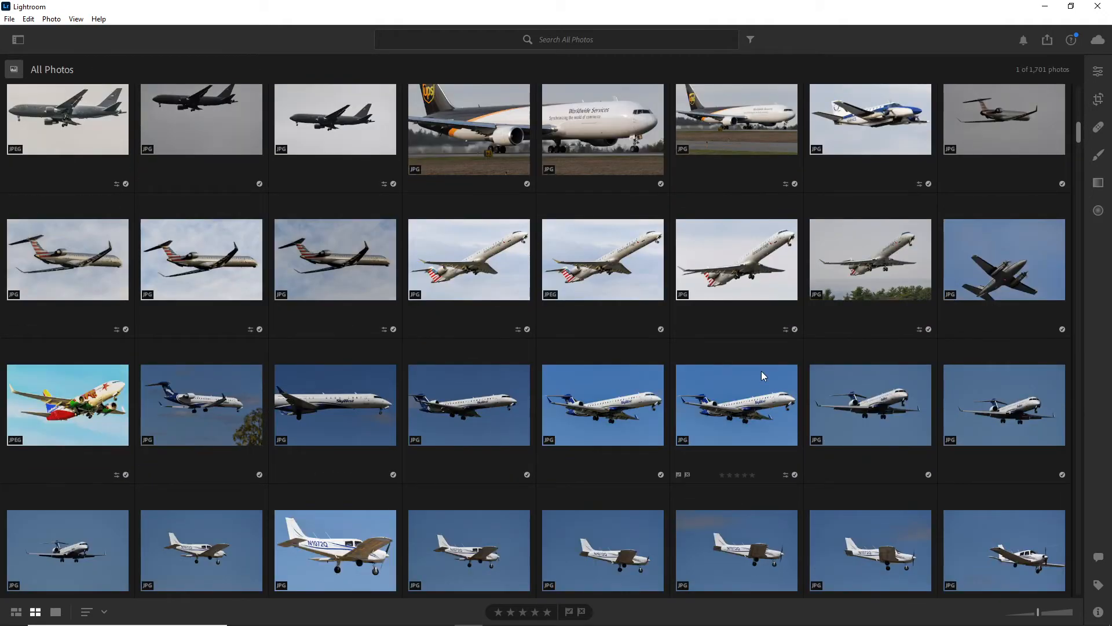
pyautogui.scroll(-3, 519, 346)
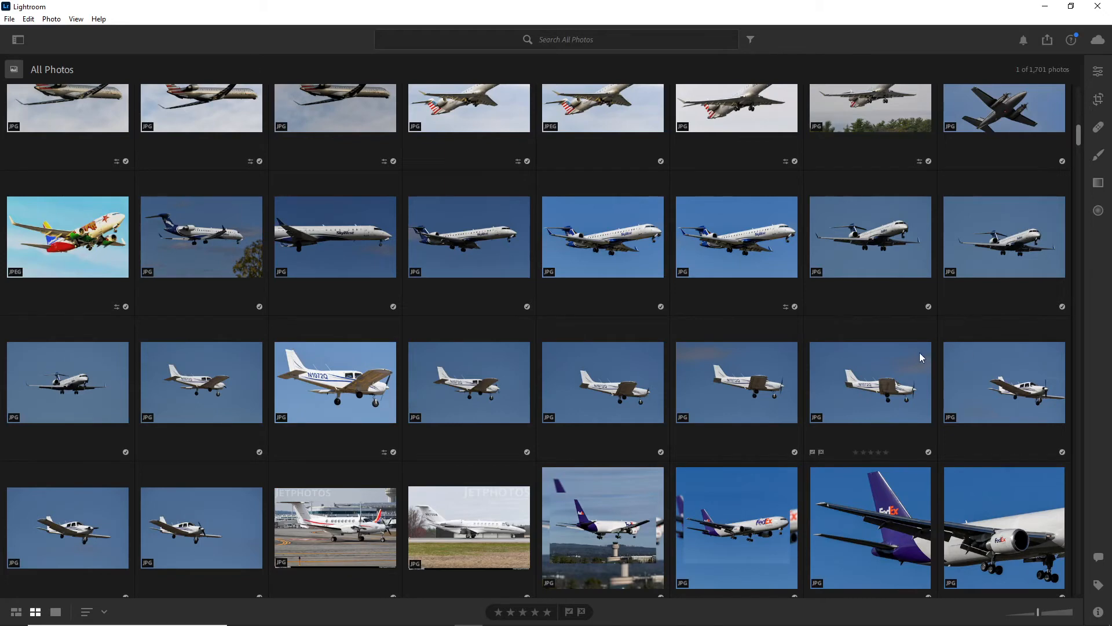
pyautogui.scroll(3, 919, 352)
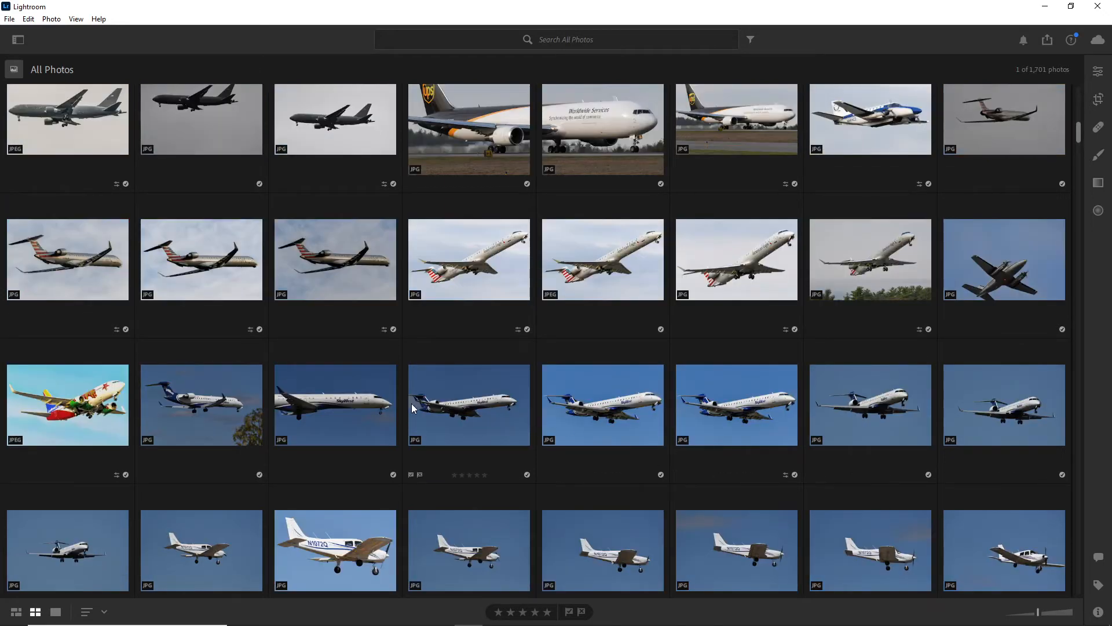
pyautogui.doubleClick(742, 405)
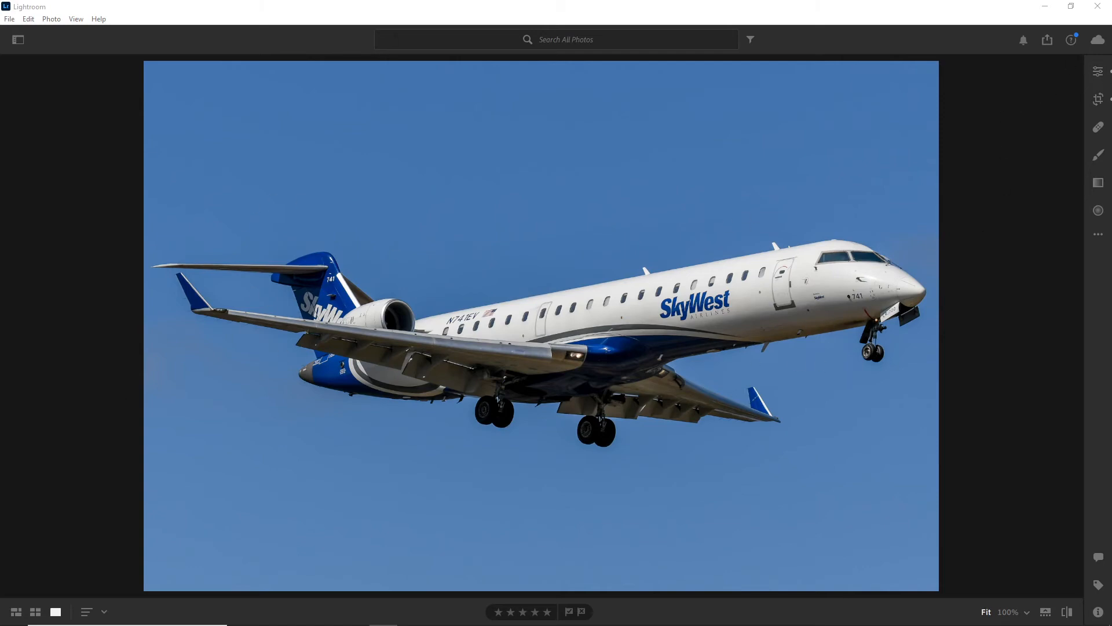
# - Open the darker SkyWest photo angled toward the camera from the grid and inspect its nose up close for sharpness
pyautogui.click(36, 612)
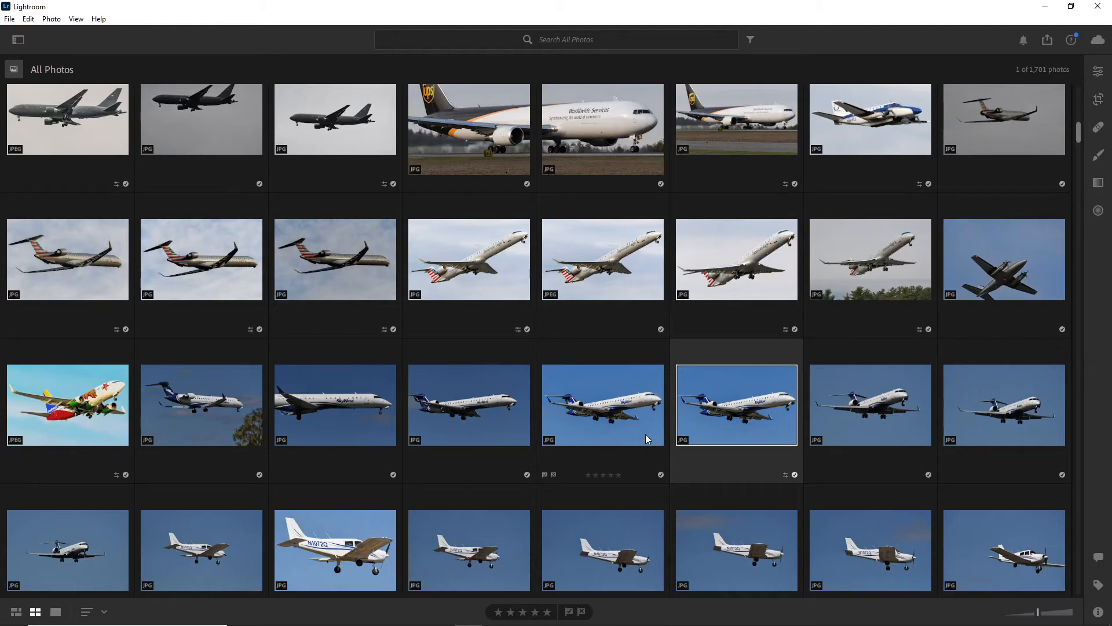
pyautogui.doubleClick(898, 420)
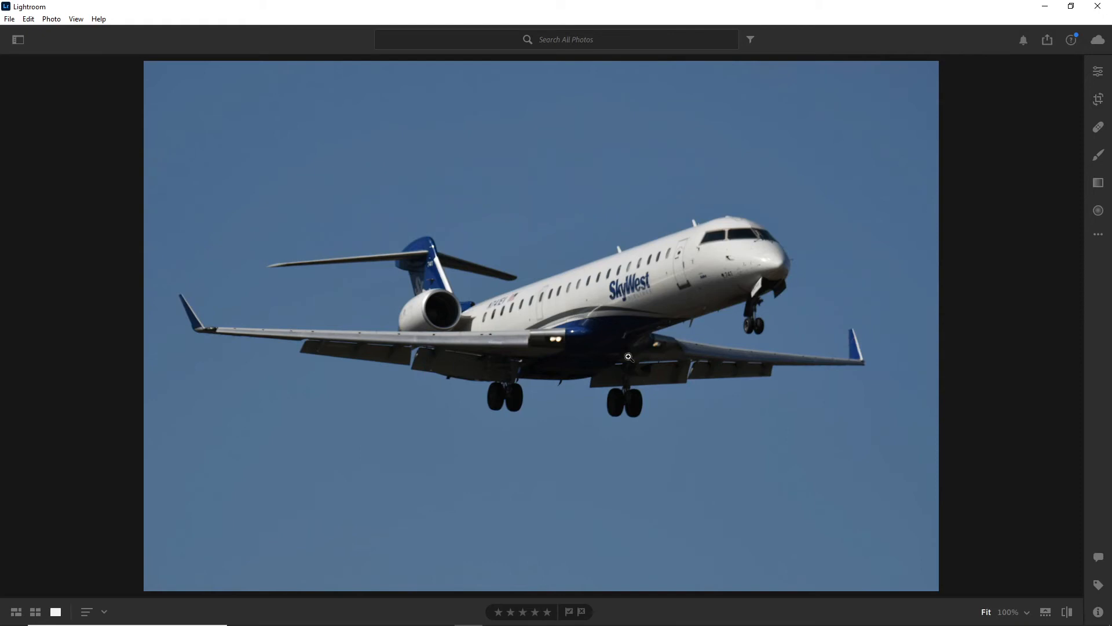
pyautogui.click(789, 291)
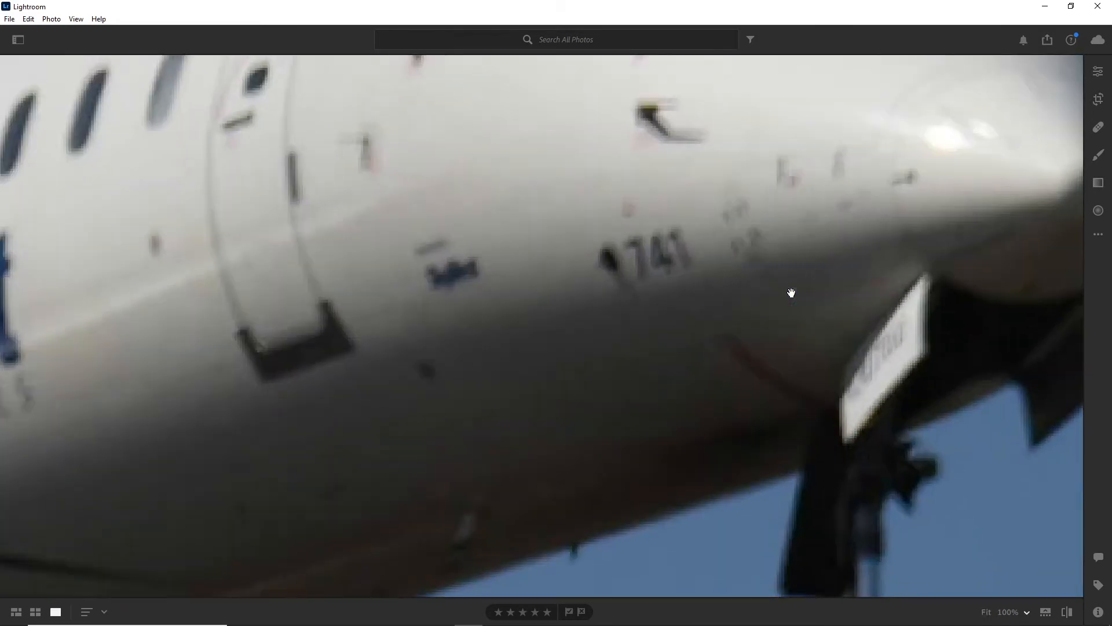
pyautogui.click(646, 266)
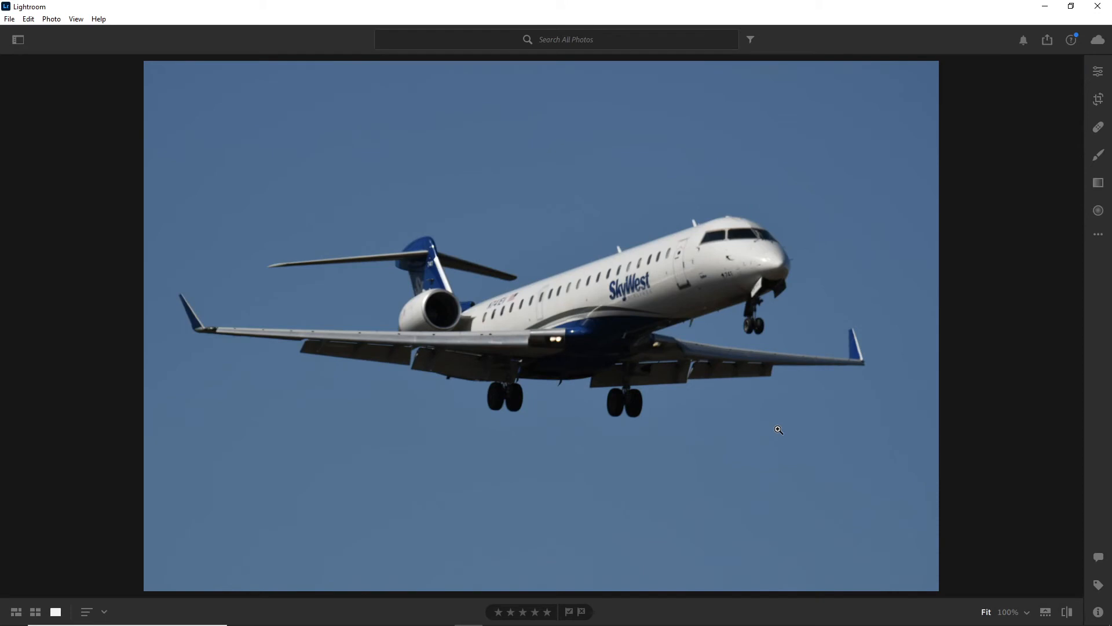
# - Compare the SkyWest landing photos, from the bright watermarked side view to the smaller, darker shot turning toward the camera
pyautogui.press('Right')
pyautogui.press('Right')
pyautogui.press('Right')
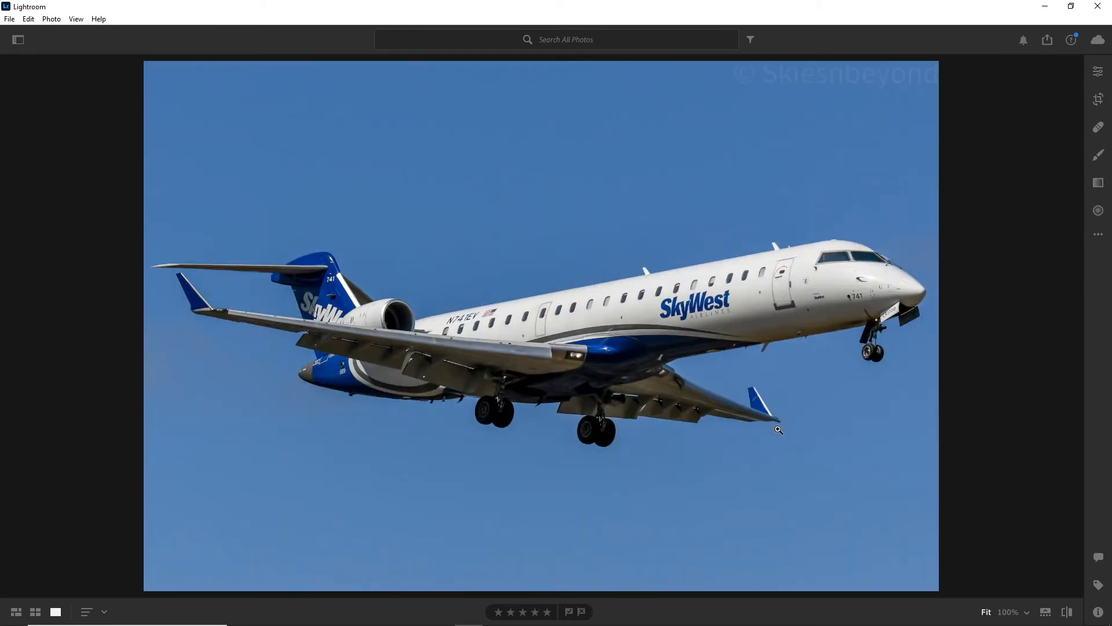
pyautogui.press('Right')
pyautogui.press('Left')
pyautogui.press('Right')
pyautogui.press('Right')
pyautogui.press('Left')
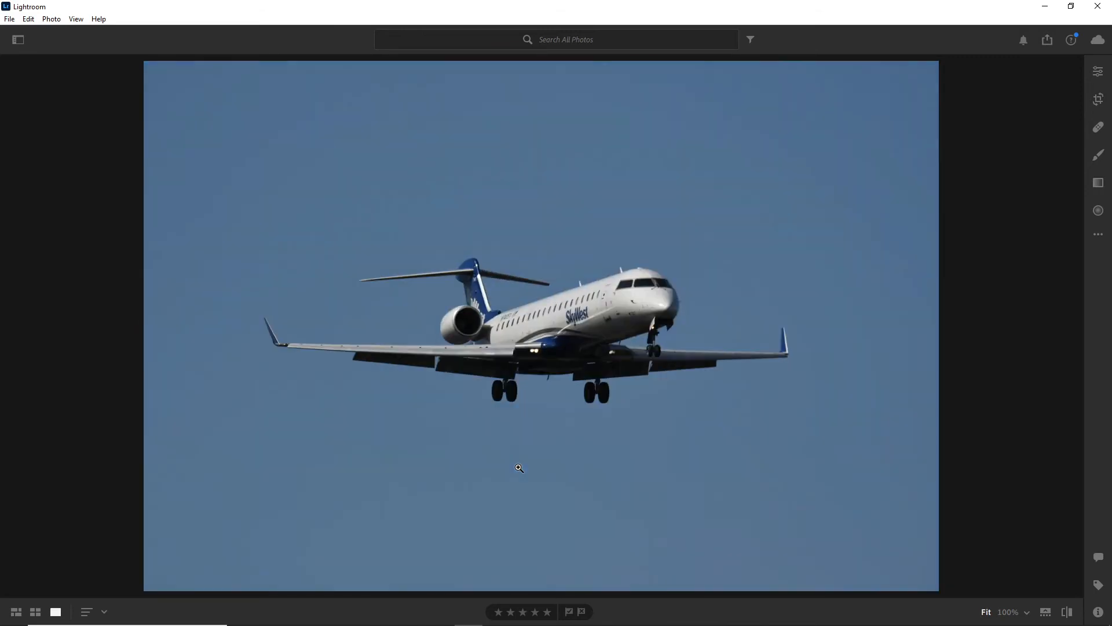
# - Go through the remaining SkyWest photos and on to the unedited N1072Q photo against the blue sky
pyautogui.press('Right')
pyautogui.press('Right')
pyautogui.press('Right')
pyautogui.press('Right')
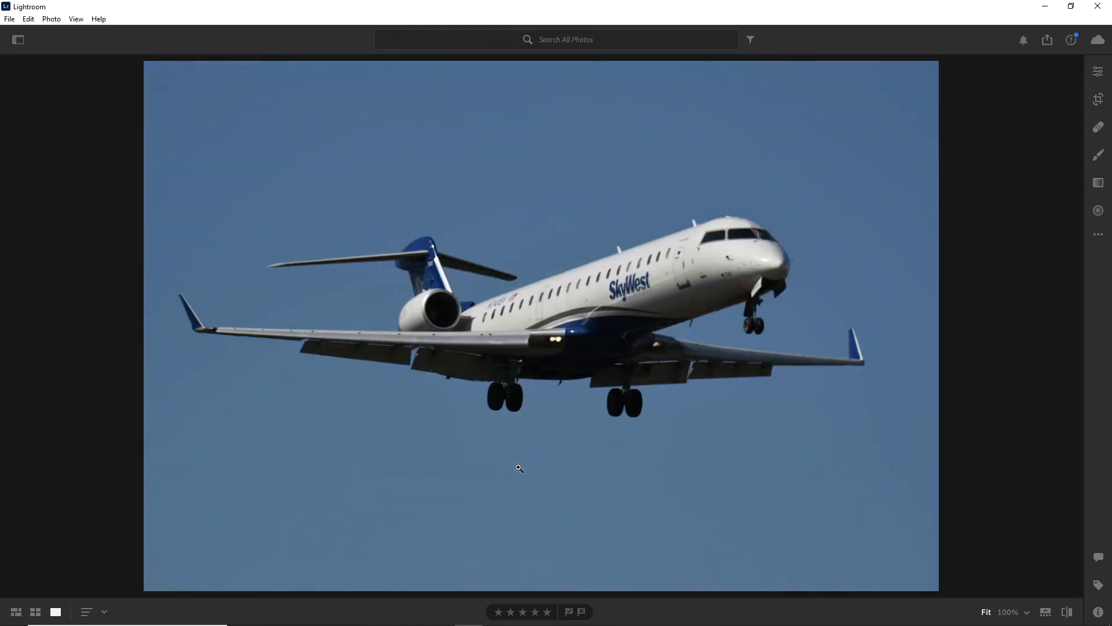
pyautogui.press('Right')
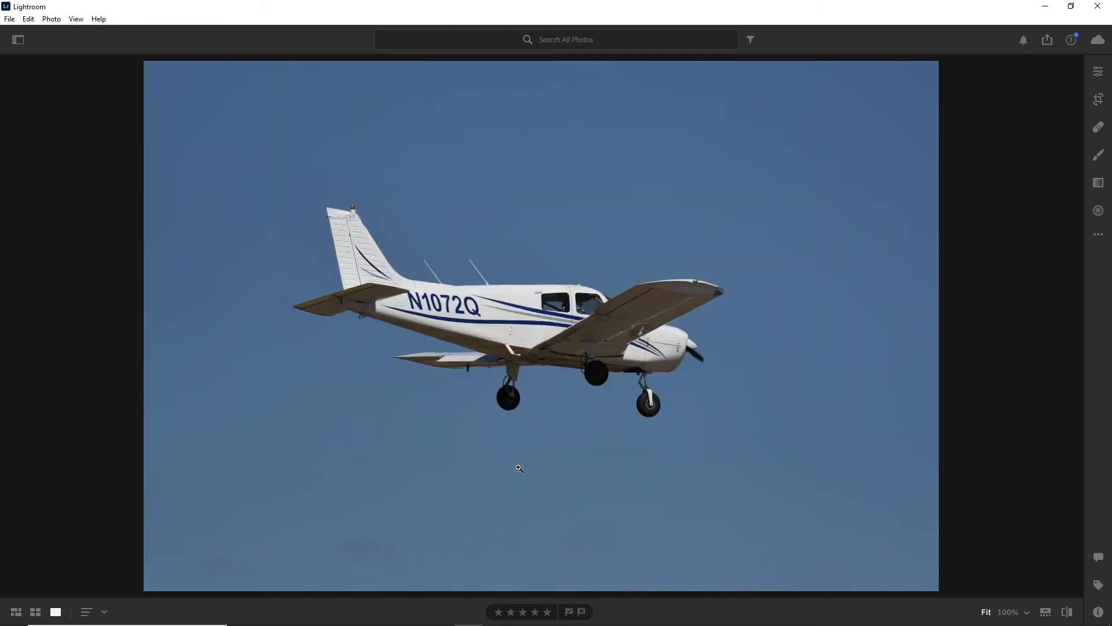
# - Inspect the nose, propeller and wing of the unedited N1072Q photo up close, then return to the full view
pyautogui.click(670, 341)
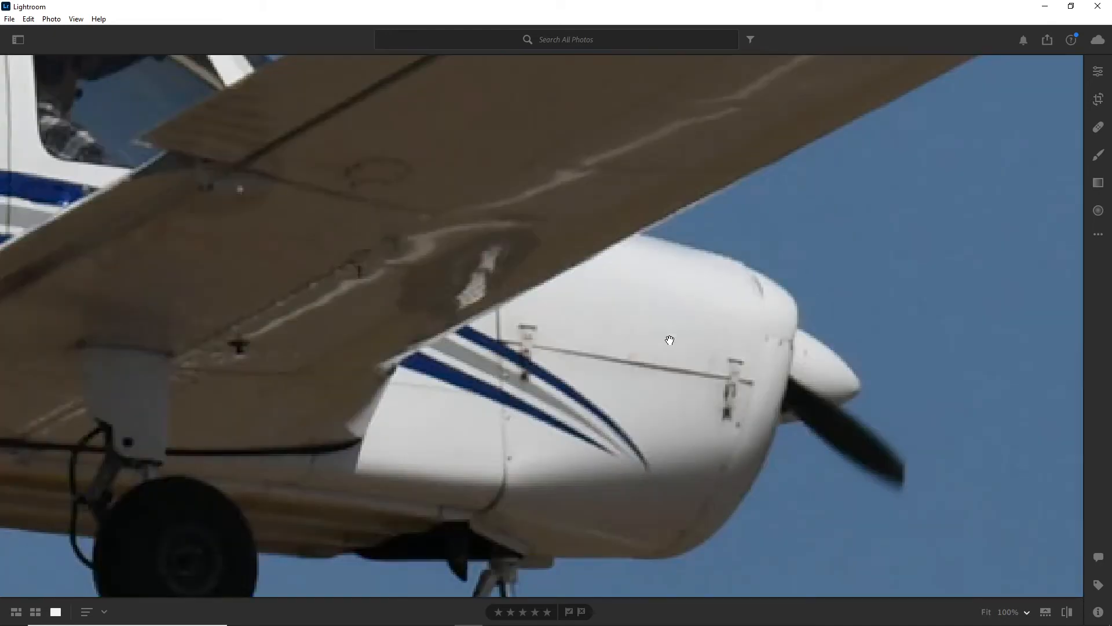
pyautogui.click(669, 341)
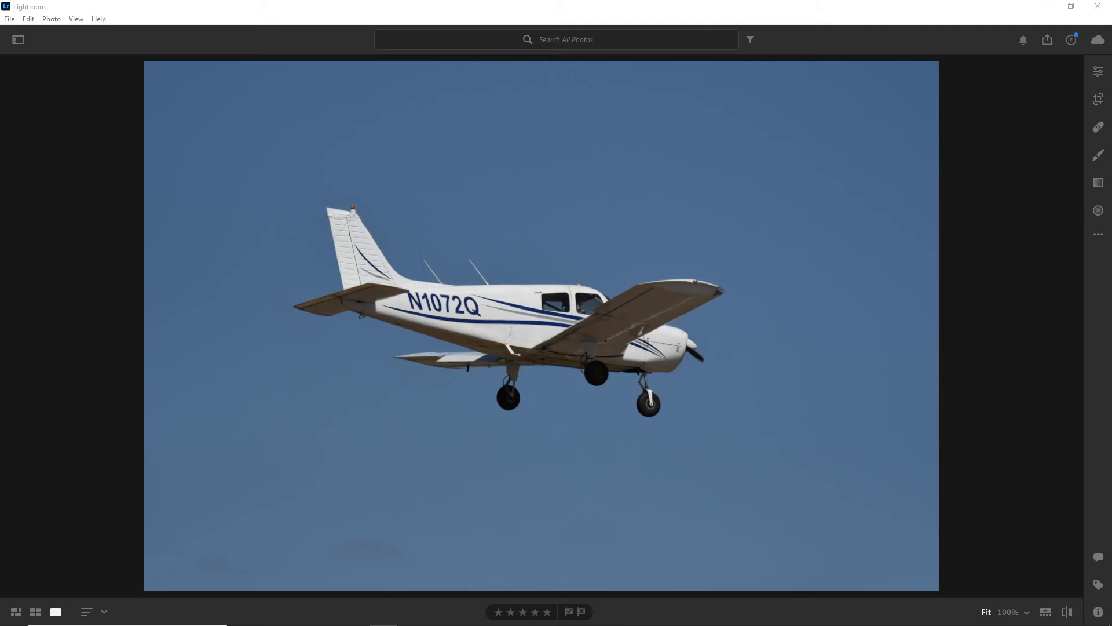
pyautogui.click(630, 333)
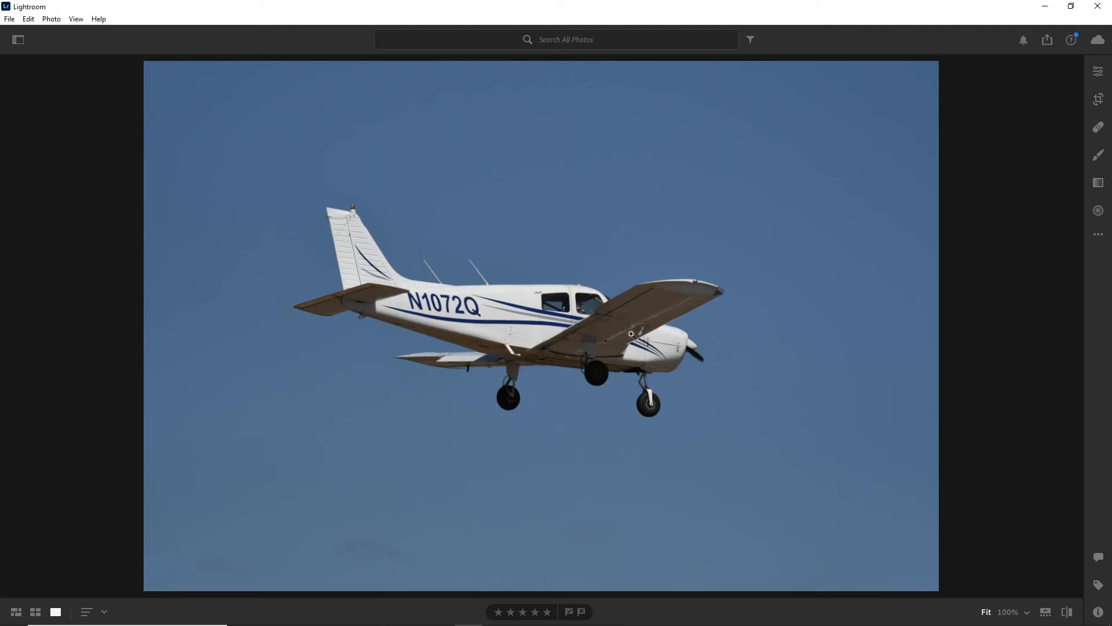
pyautogui.click(691, 348)
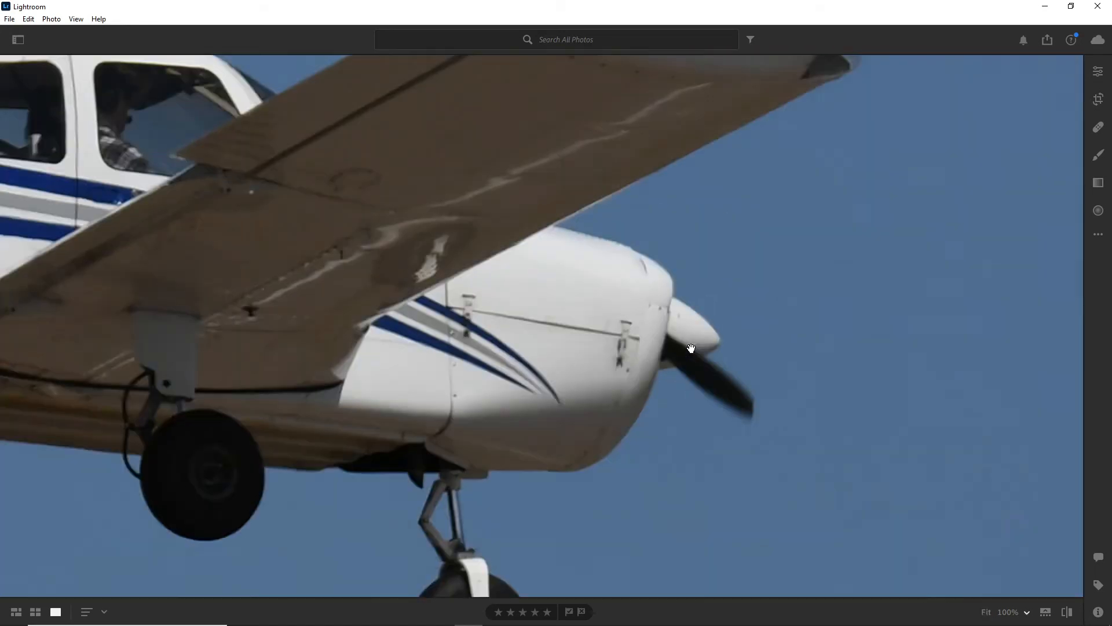
pyautogui.click(579, 329)
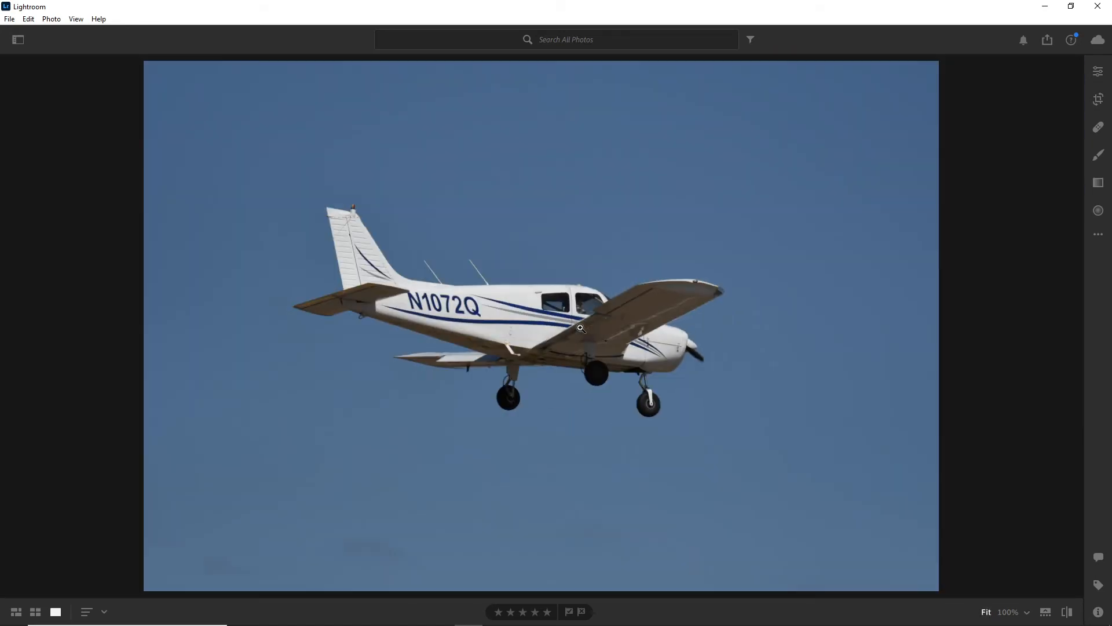
pyautogui.press('Right')
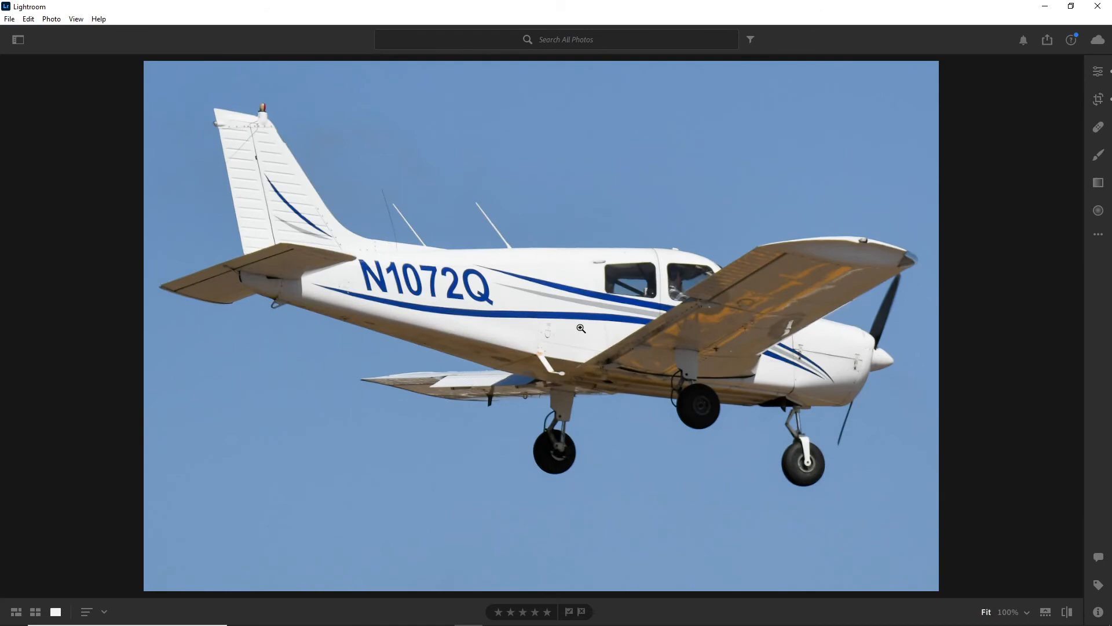
pyautogui.press('Right')
pyautogui.press('Right')
pyautogui.press('Left')
pyautogui.press('Right')
pyautogui.press('Right')
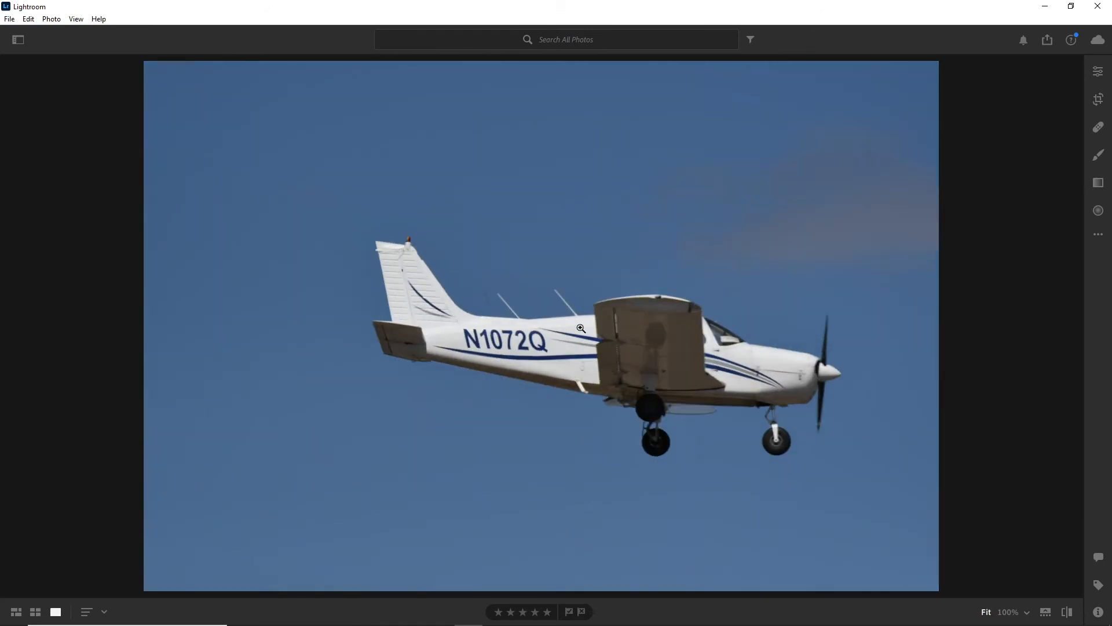
pyautogui.press('Right')
pyautogui.press('Right')
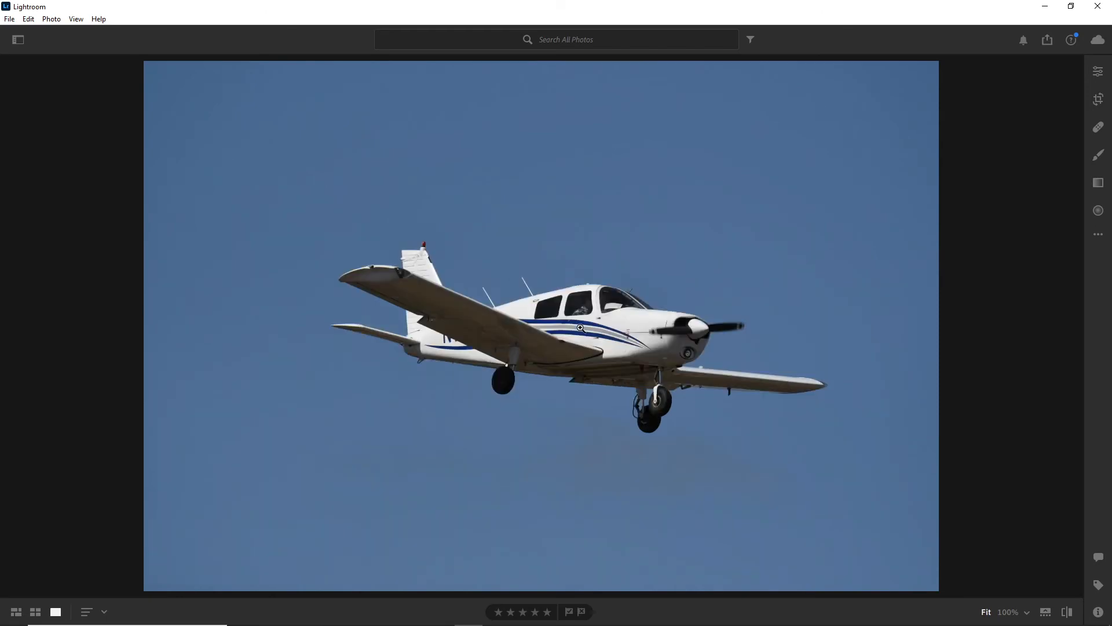
# - Check the centred camera-facing N1072Q photo against its neighbour and inspect its nose and blue stripes up close
pyautogui.press('Right')
pyautogui.press('Left')
pyautogui.click(640, 358)
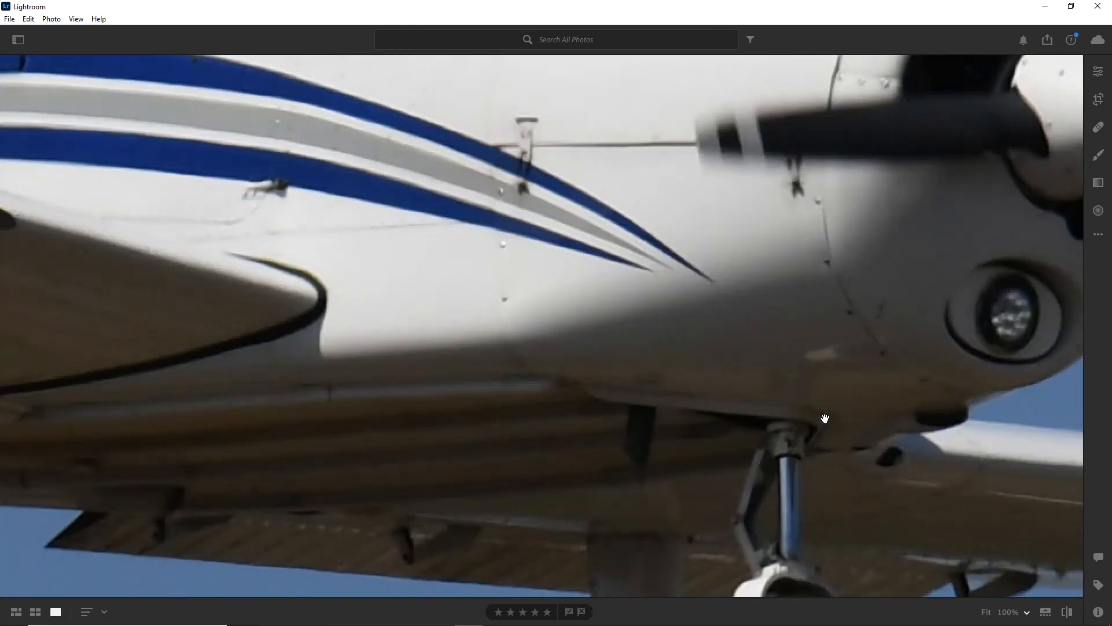
pyautogui.click(733, 366)
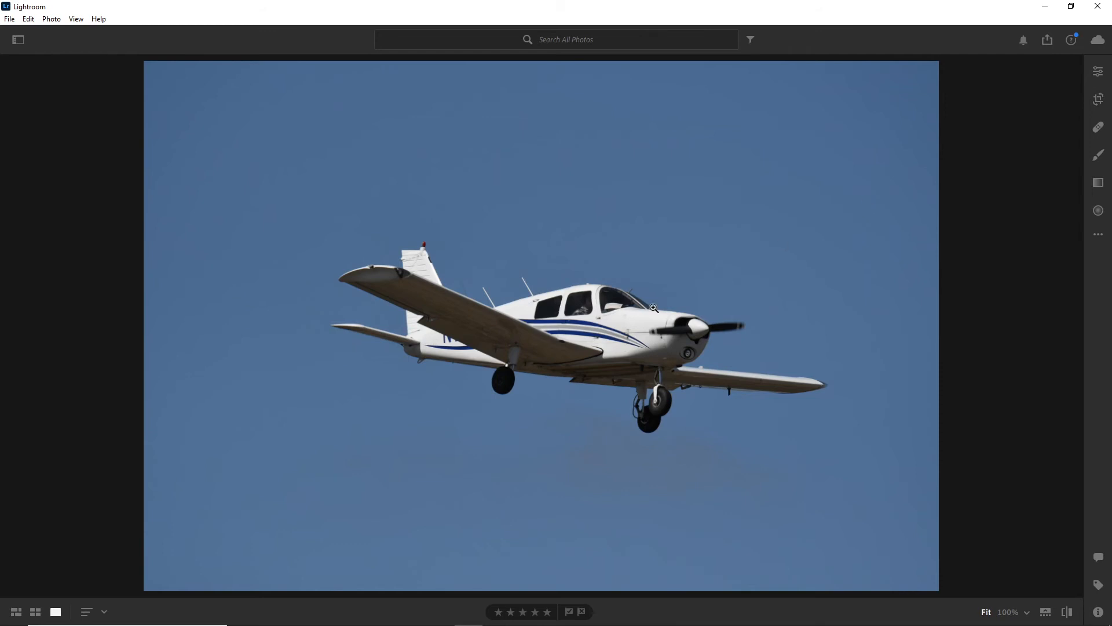
# - Compare the off-centre N1072Q photo with the JetPhotos-watermarked red-striped plane, and inspect the N1072Q cockpit and propeller up close
pyautogui.press('Right')
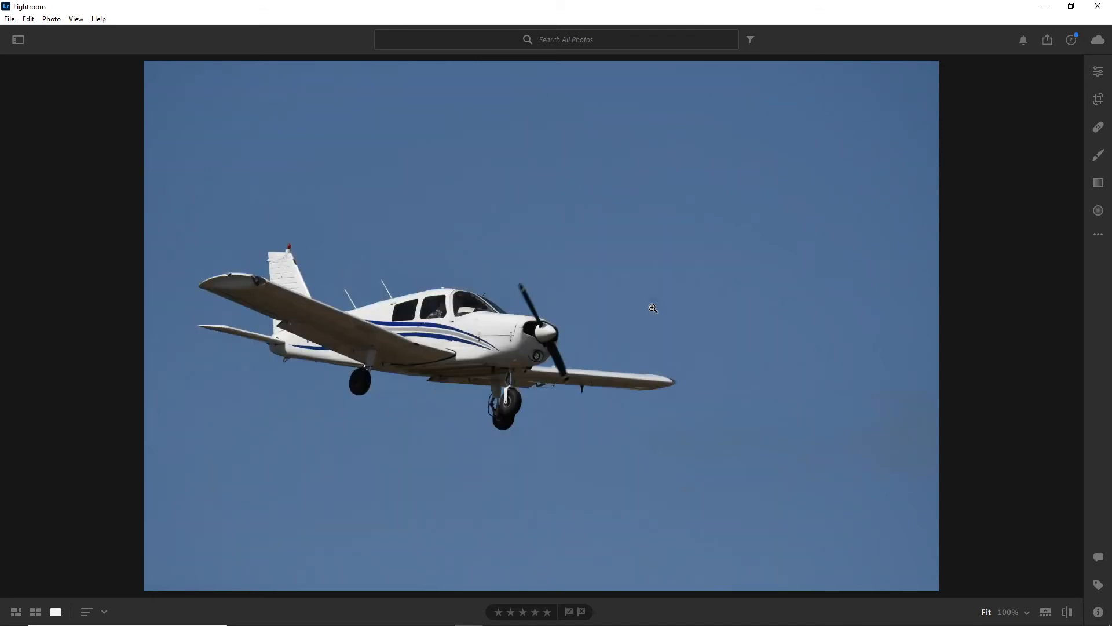
pyautogui.press('Right')
pyautogui.press('Left')
pyautogui.press('Right')
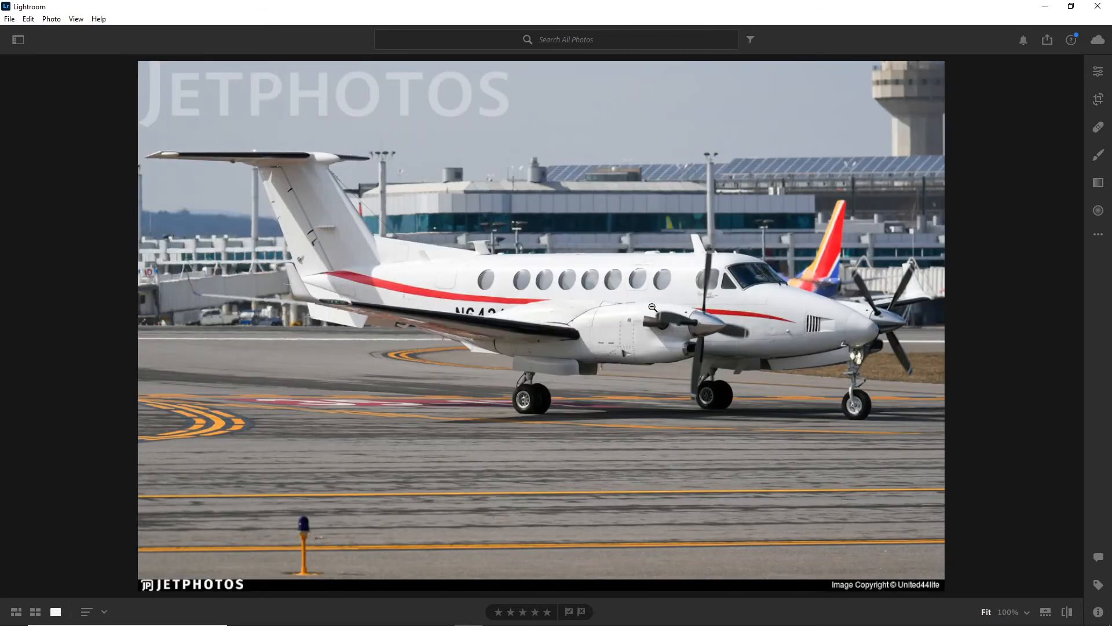
pyautogui.press('Left')
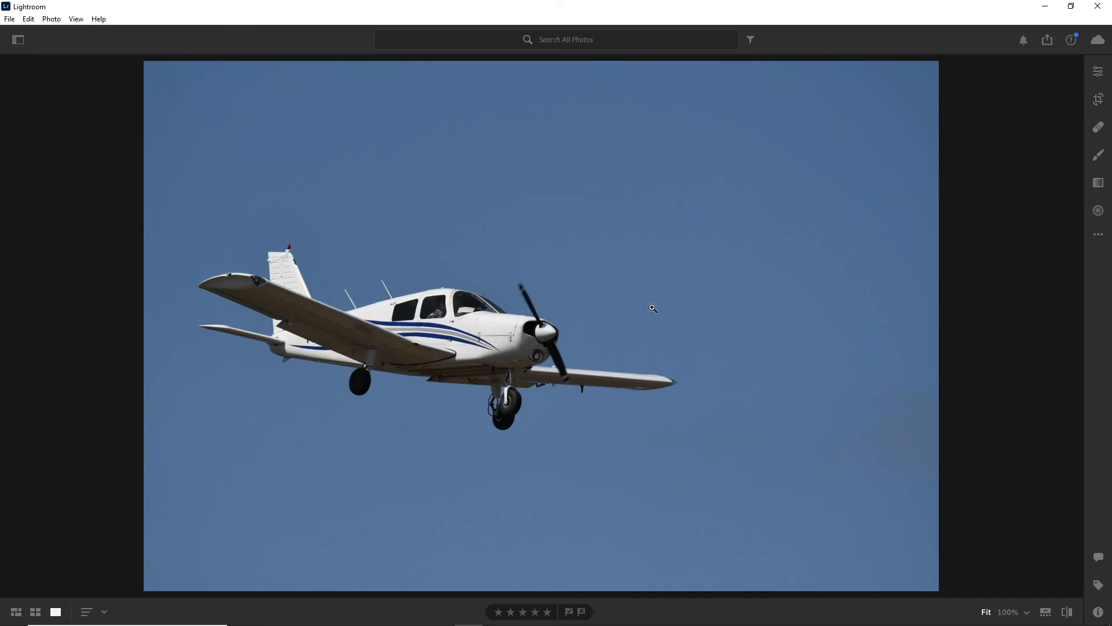
pyautogui.click(470, 339)
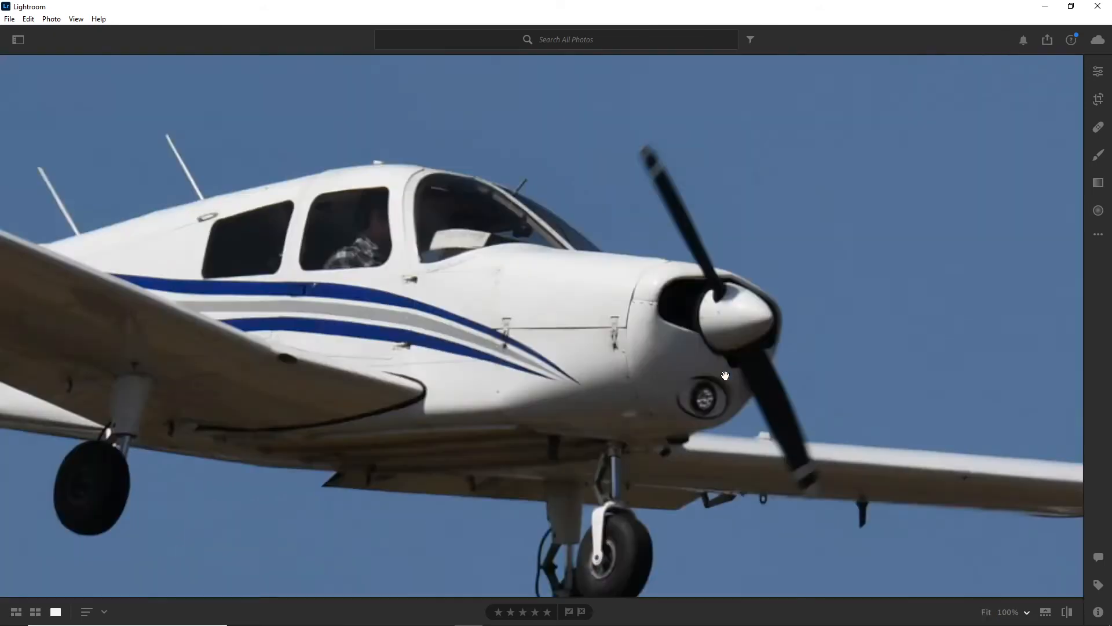
pyautogui.click(648, 363)
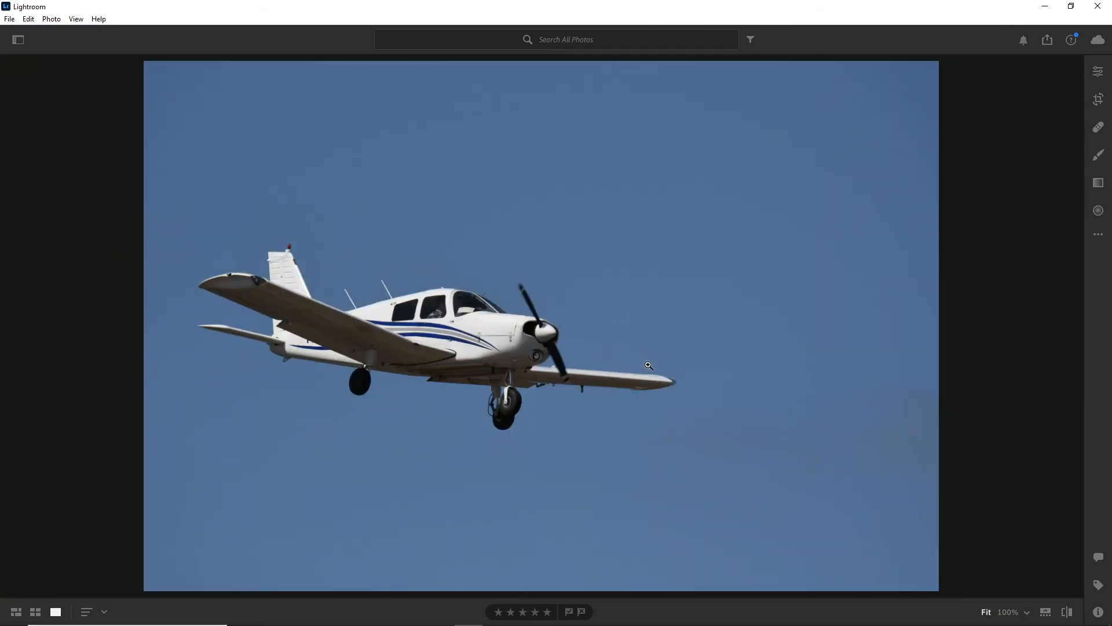
# - Inspect the tail, nose, propeller and engine cowling of the camera-facing N1072Q photos up close, returning to the full view after each
pyautogui.click(535, 383)
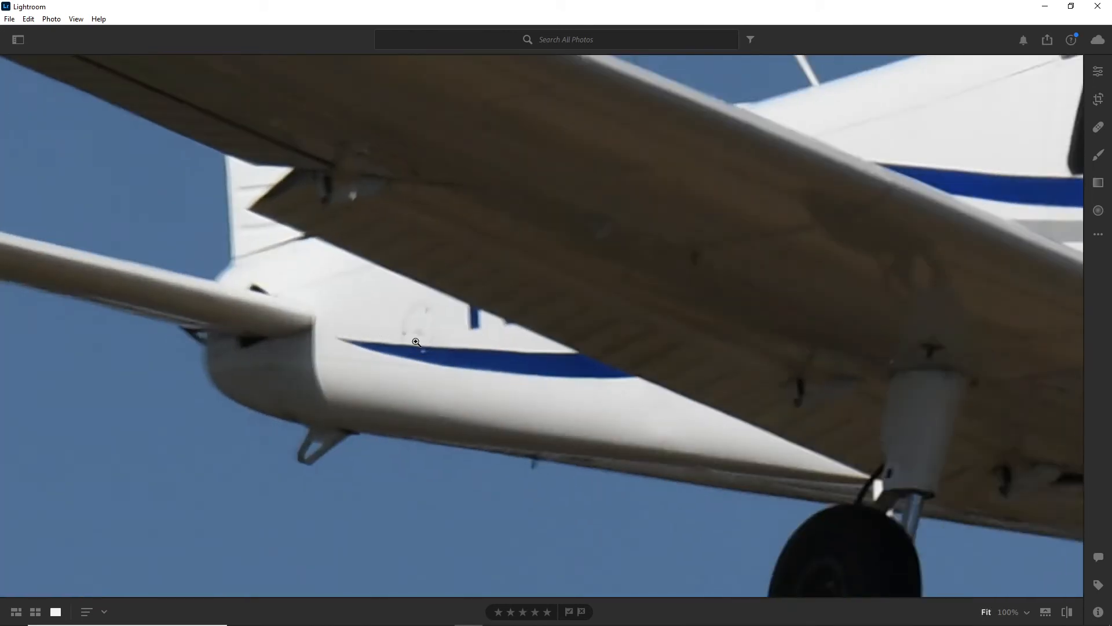
pyautogui.click(535, 366)
pyautogui.click(507, 337)
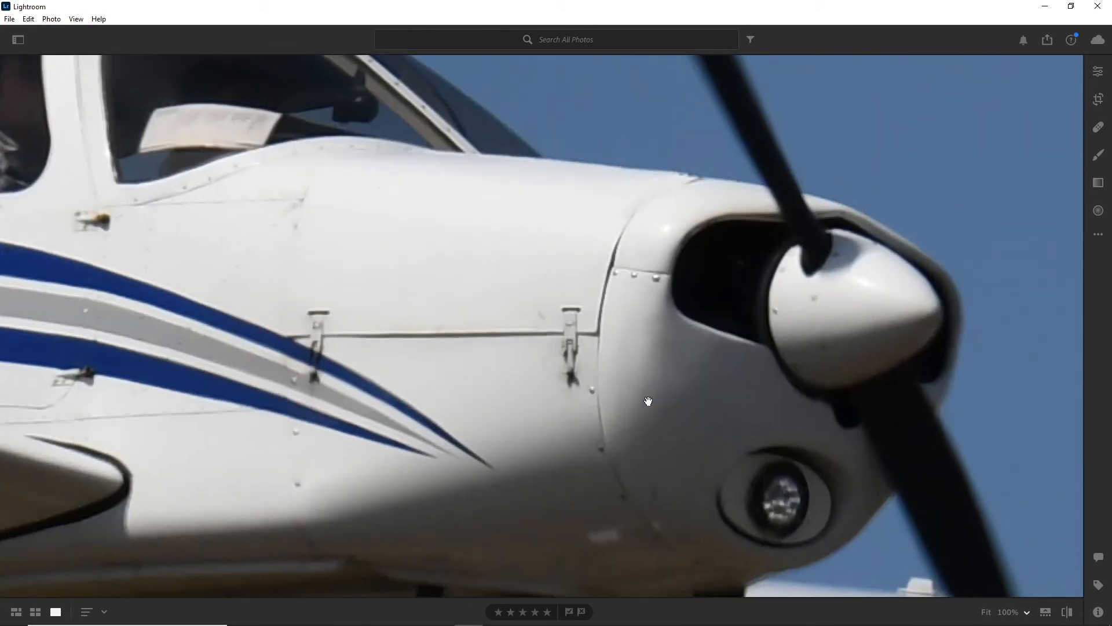
pyautogui.click(630, 398)
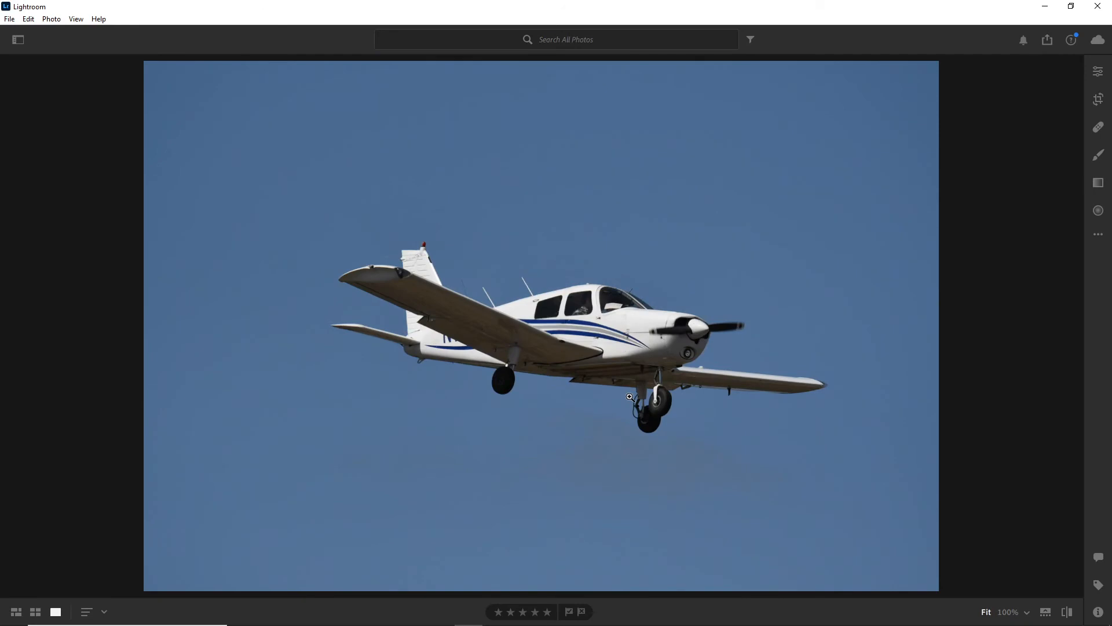
pyautogui.click(637, 393)
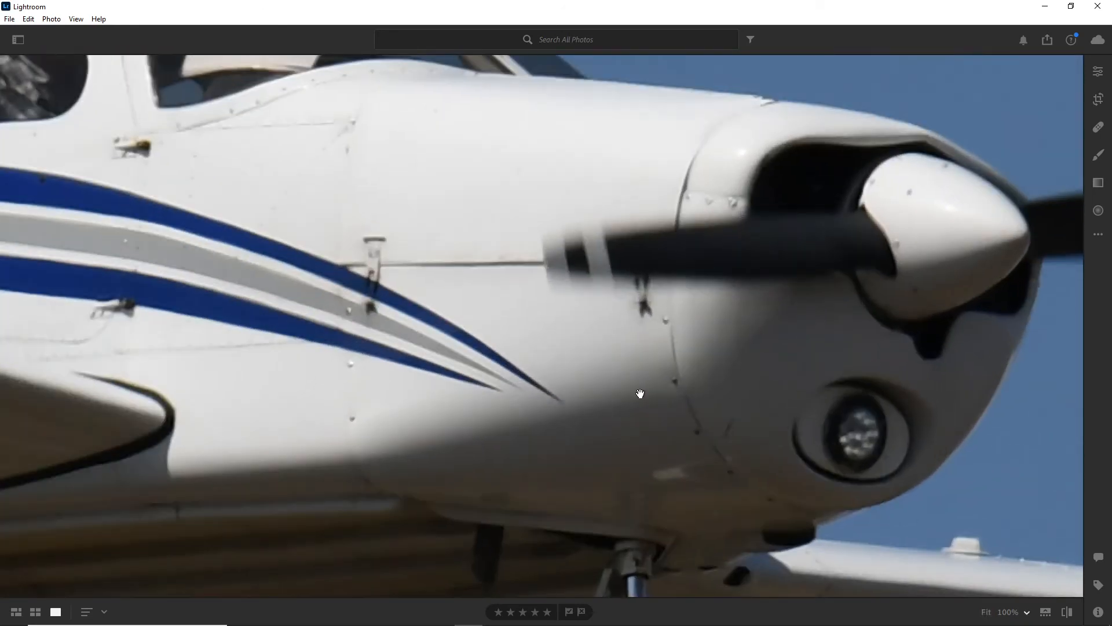
pyautogui.click(320, 329)
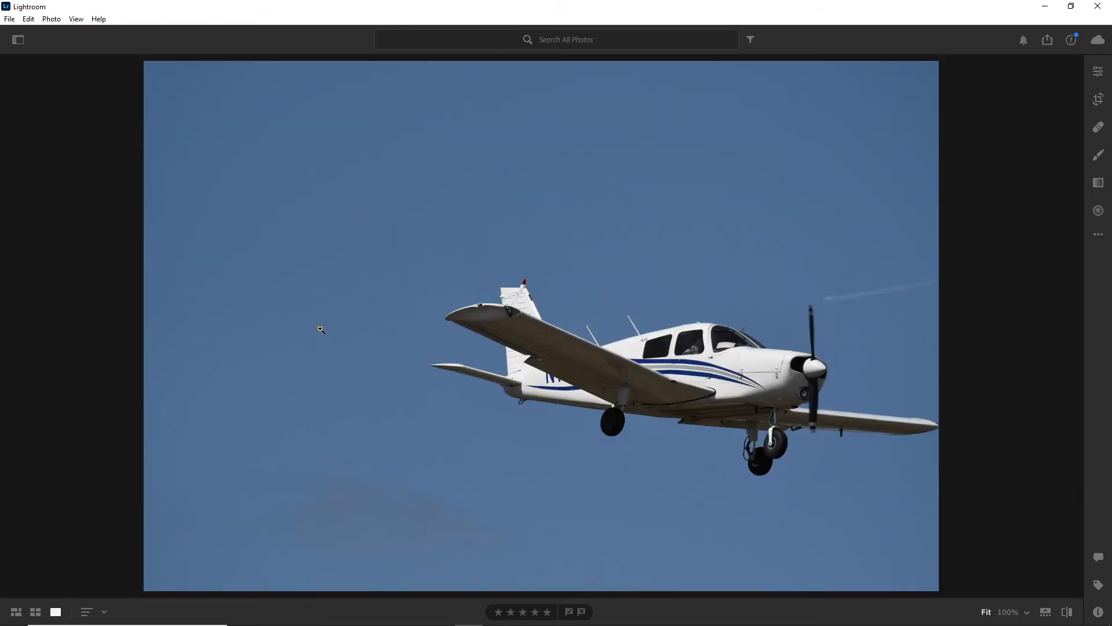
# - Compare the unedited side-on N1072Q photos, checking framing, clouds and wing position from one shot to the next
pyautogui.press('Right')
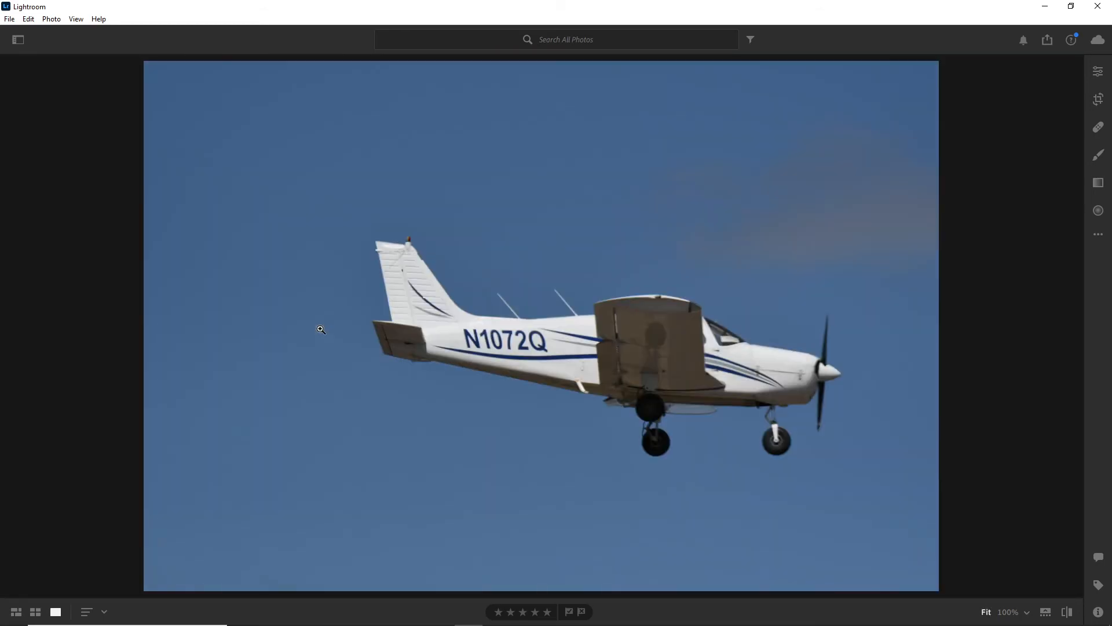
pyautogui.press('Right')
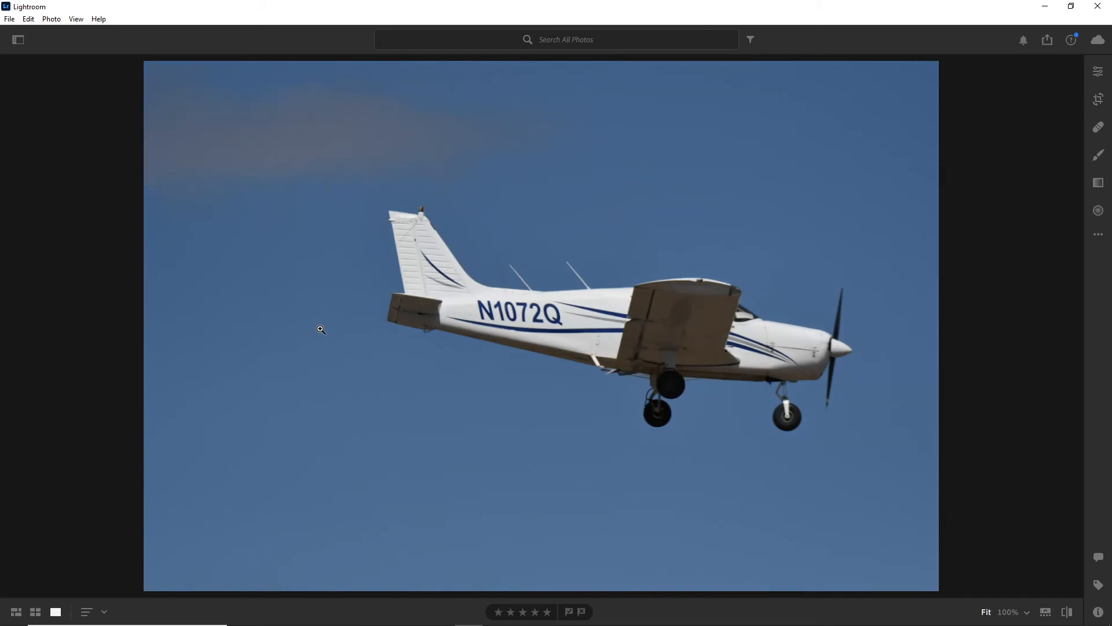
pyautogui.press('Right')
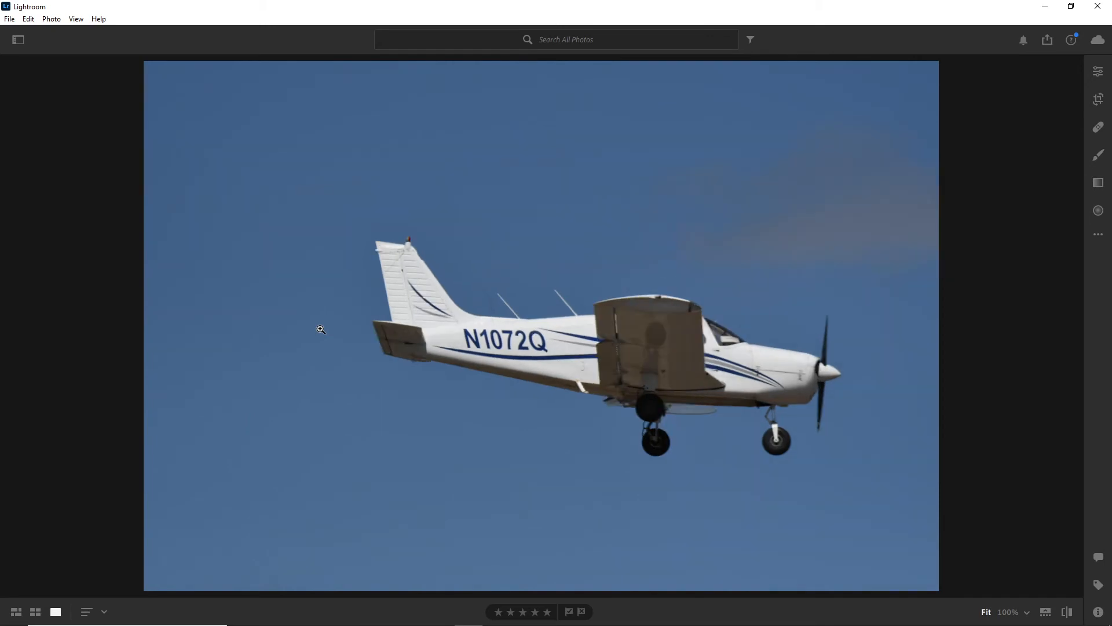
pyautogui.press('Right')
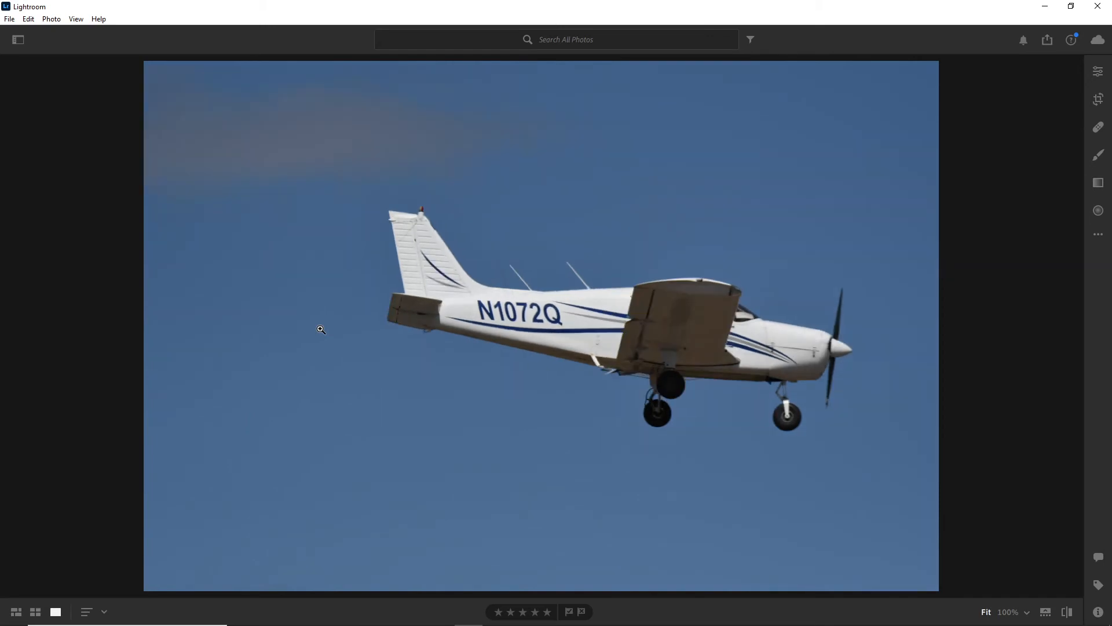
pyautogui.press('Right')
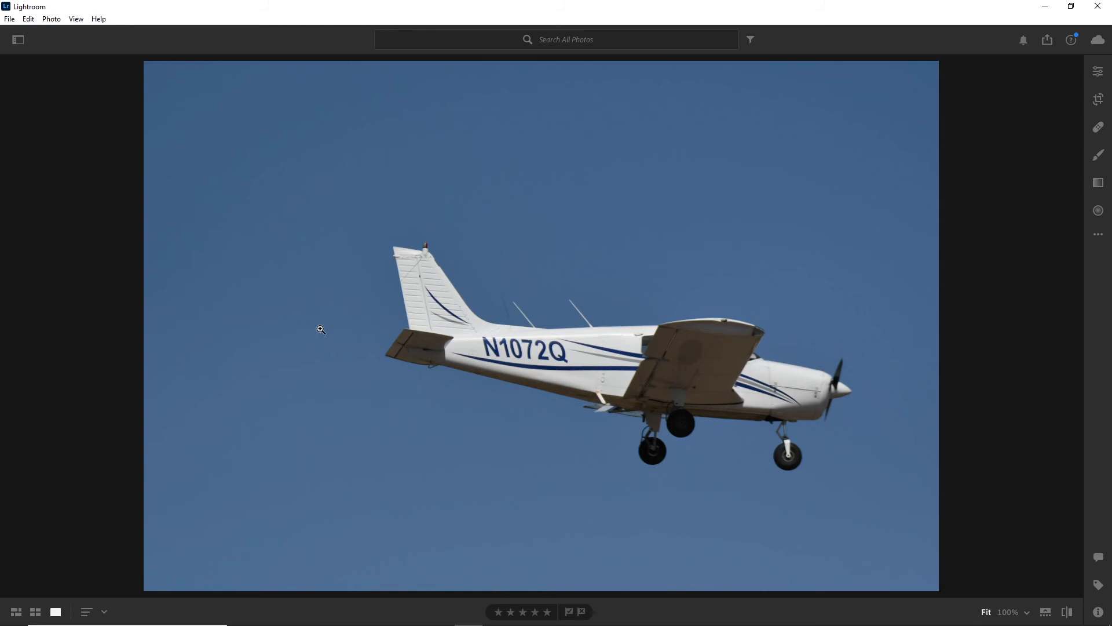
pyautogui.press('Right')
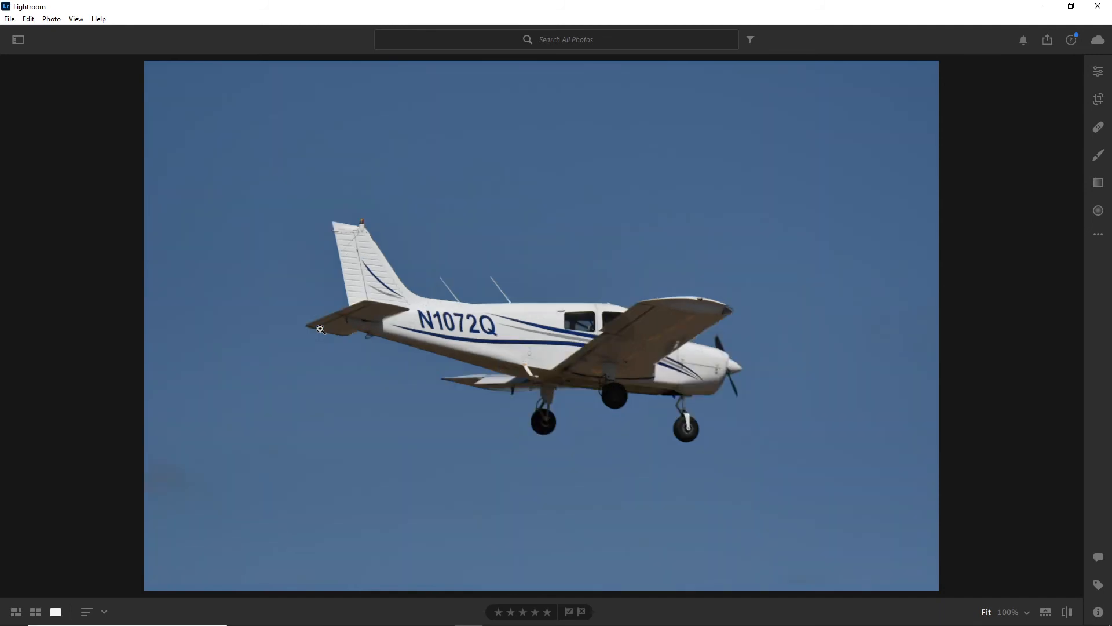
pyautogui.press('Right')
pyautogui.press('Right')
pyautogui.press('Left')
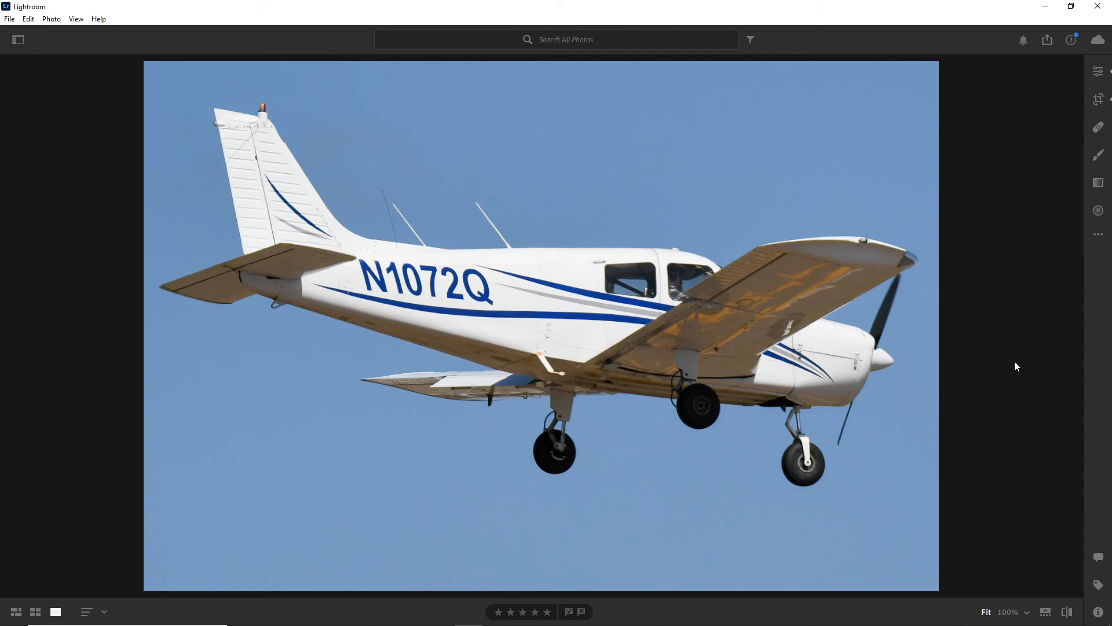
# - Compare the remaining N1072Q photos with the SkyWest approach shots, and open the SkyWest photo with the tree from the photo grid
pyautogui.press('Right')
pyautogui.press('Right')
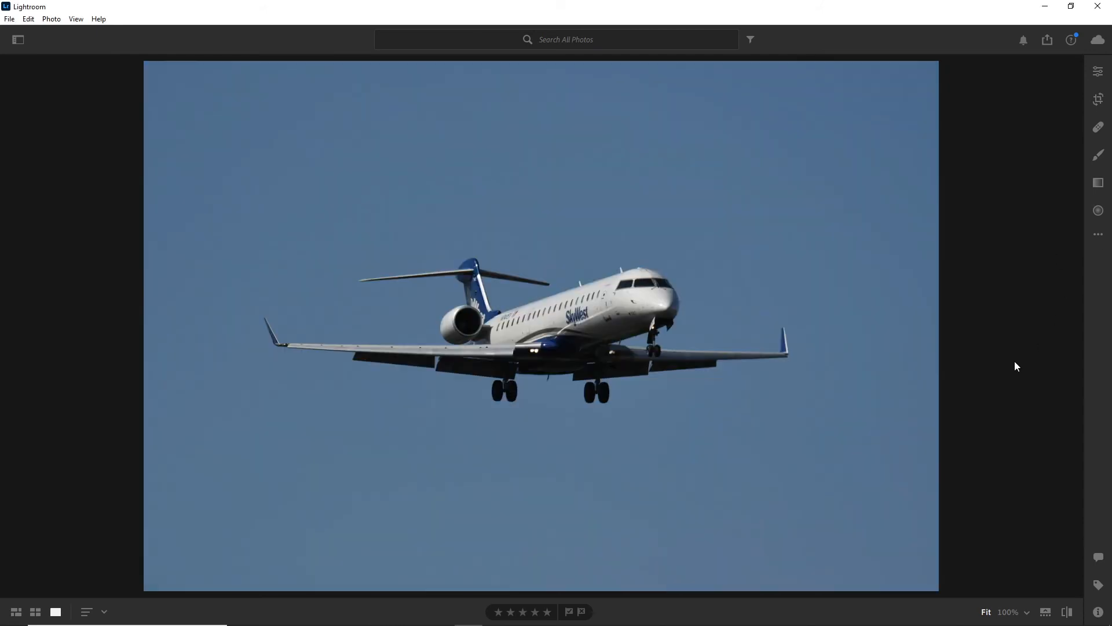
pyautogui.press('Right')
pyautogui.press('Right')
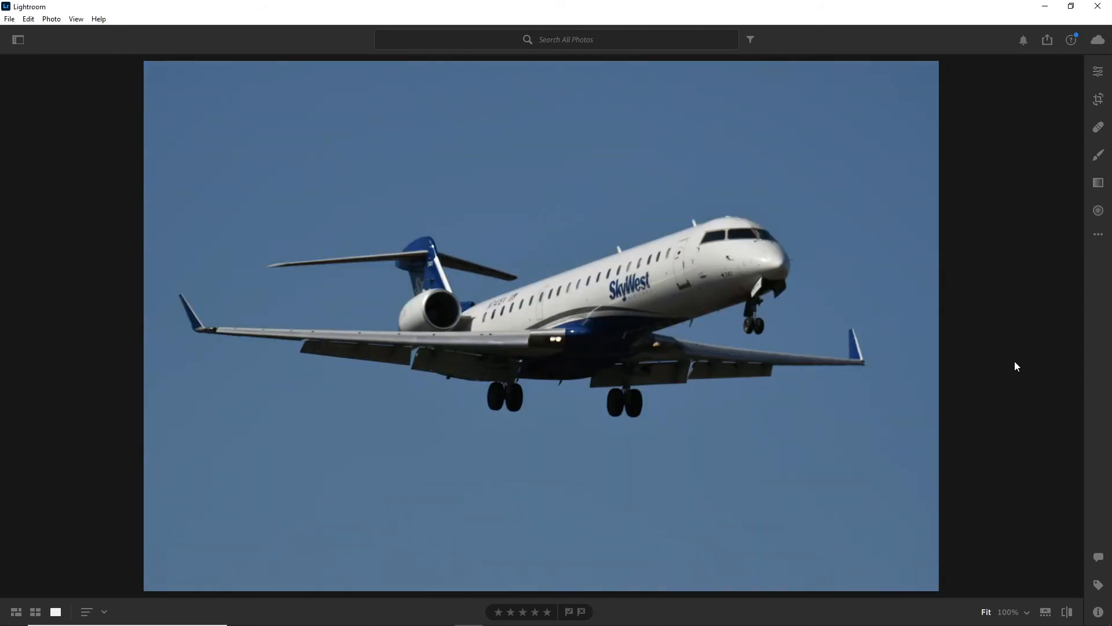
pyautogui.press('Left')
pyautogui.press('Left')
pyautogui.press('Left')
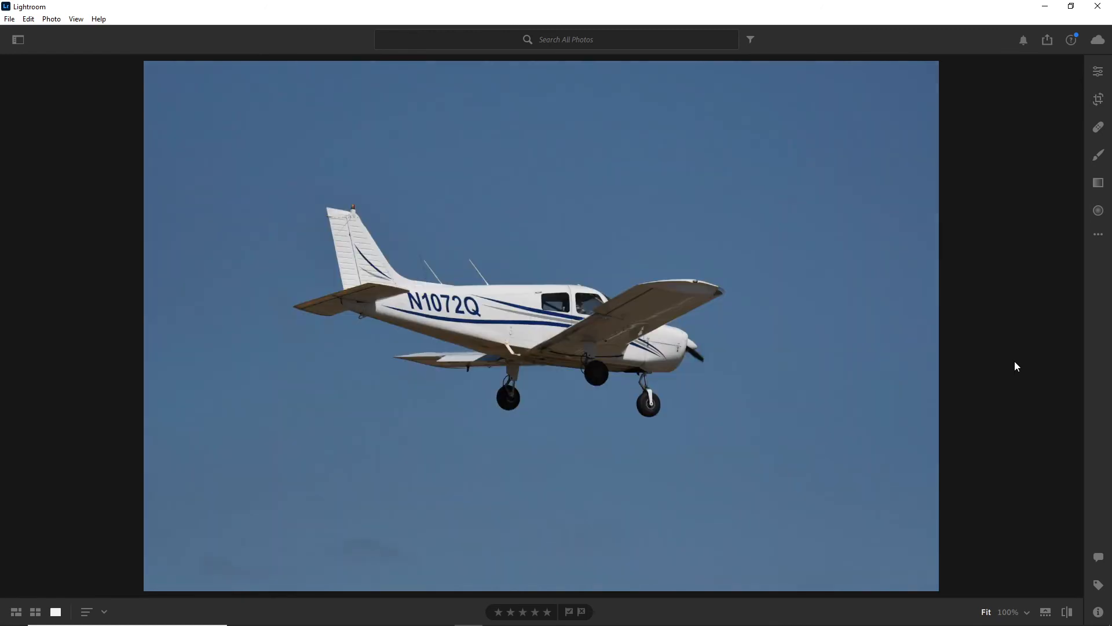
pyautogui.press('Left')
pyautogui.click(35, 611)
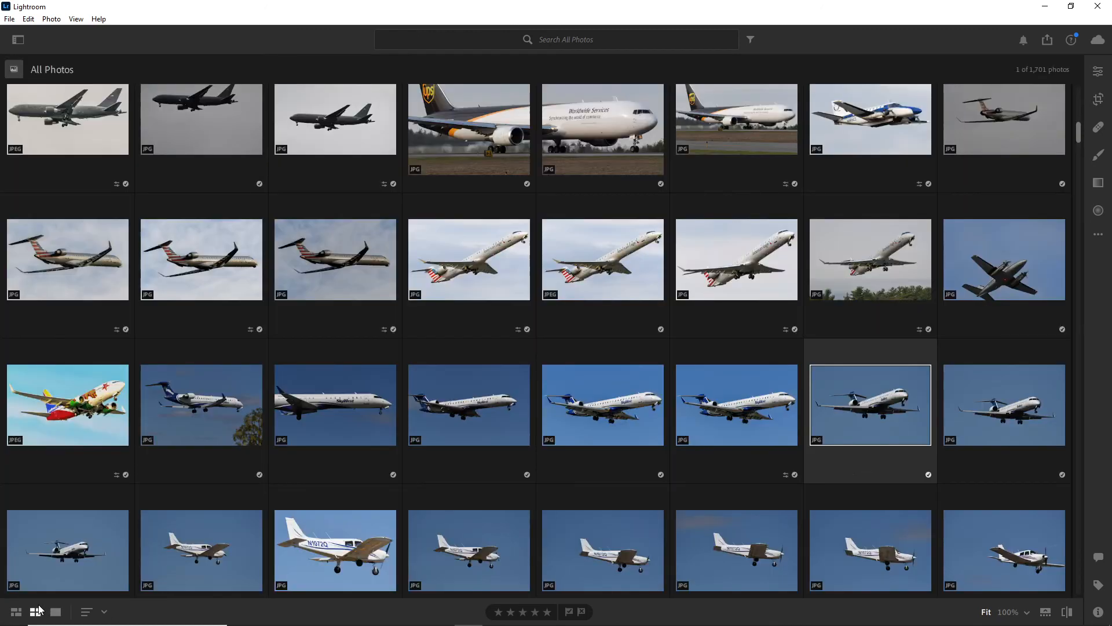
pyautogui.doubleClick(207, 391)
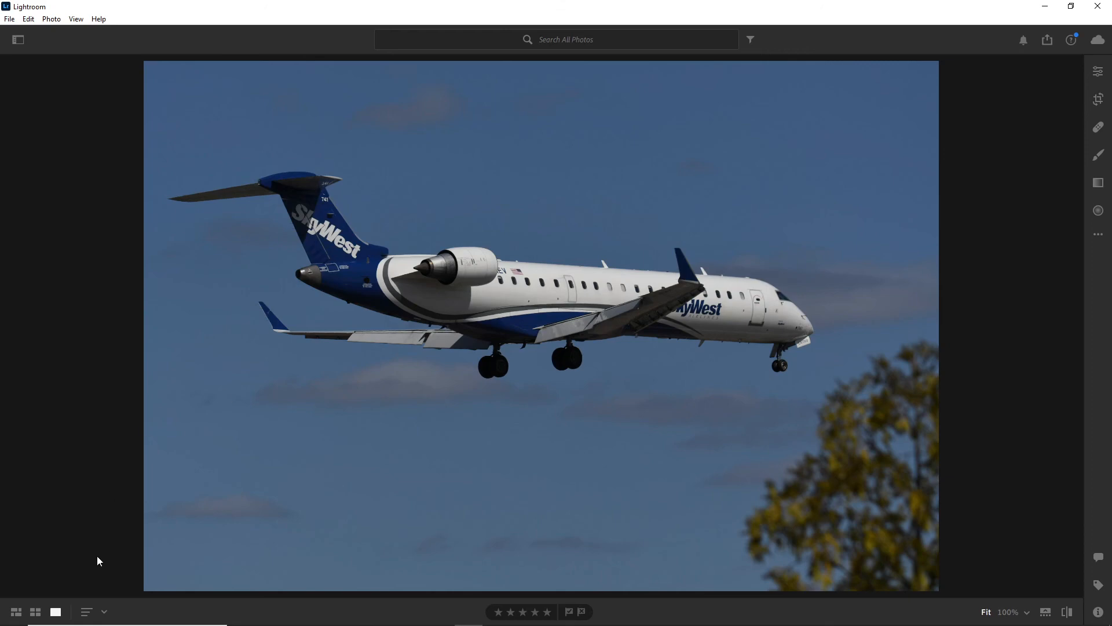
# - Find the white N707WT Cirrus series in the photo grid and open its first in-flight shot against dark clouds at full size
pyautogui.click(38, 610)
pyautogui.scroll(-15, 645, 307)
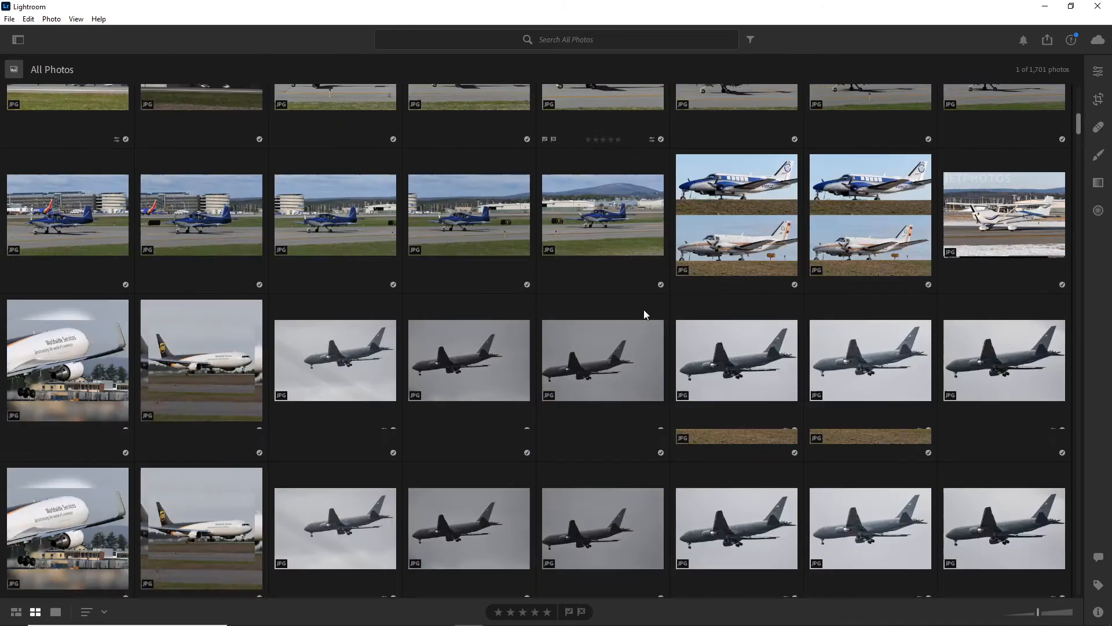
pyautogui.scroll(10, 644, 309)
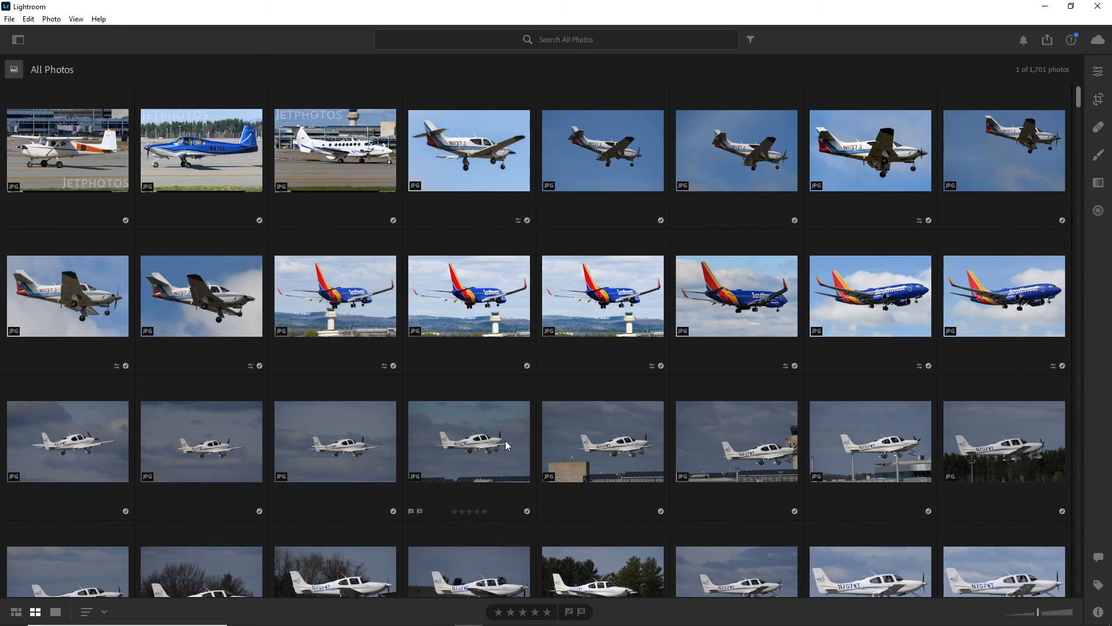
pyautogui.doubleClick(66, 426)
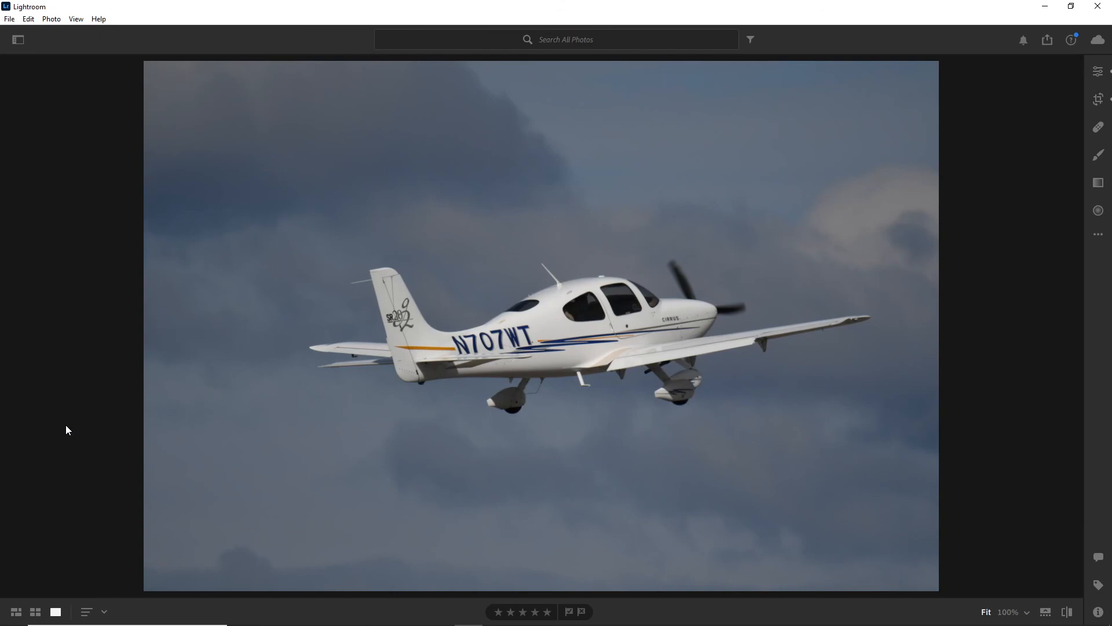
# - Compare the in-flight N707WT photos, from the cloudy-sky shots to the one above the building and solar panels
pyautogui.press('Right')
pyautogui.press('Right')
pyautogui.press('Left')
pyautogui.press('Left')
pyautogui.press('Left')
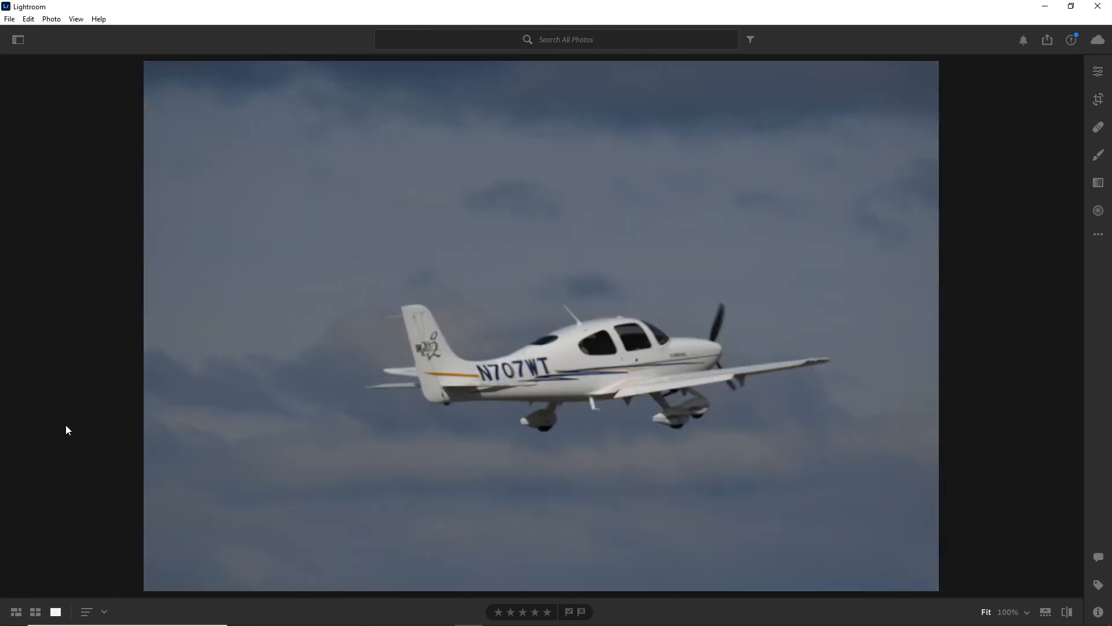
pyautogui.press('Left')
pyautogui.press('Left')
pyautogui.press('Left')
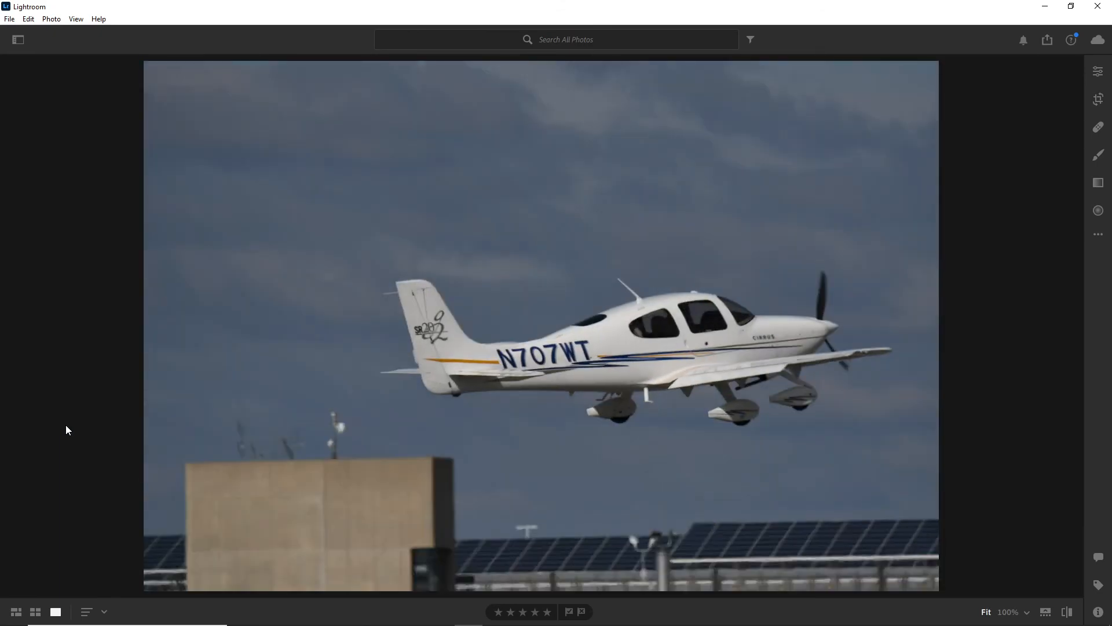
pyautogui.press('Left')
pyautogui.press('Left')
pyautogui.press('Left')
pyautogui.press('Left')
pyautogui.press('Left')
pyautogui.press('Left')
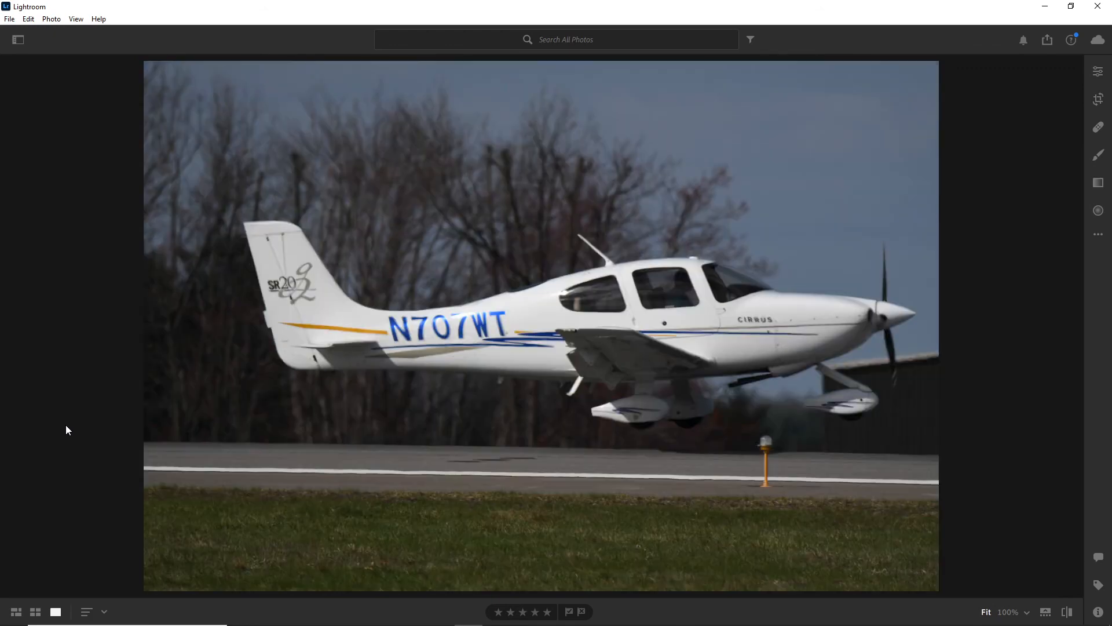
pyautogui.press('Left')
pyautogui.press('Left')
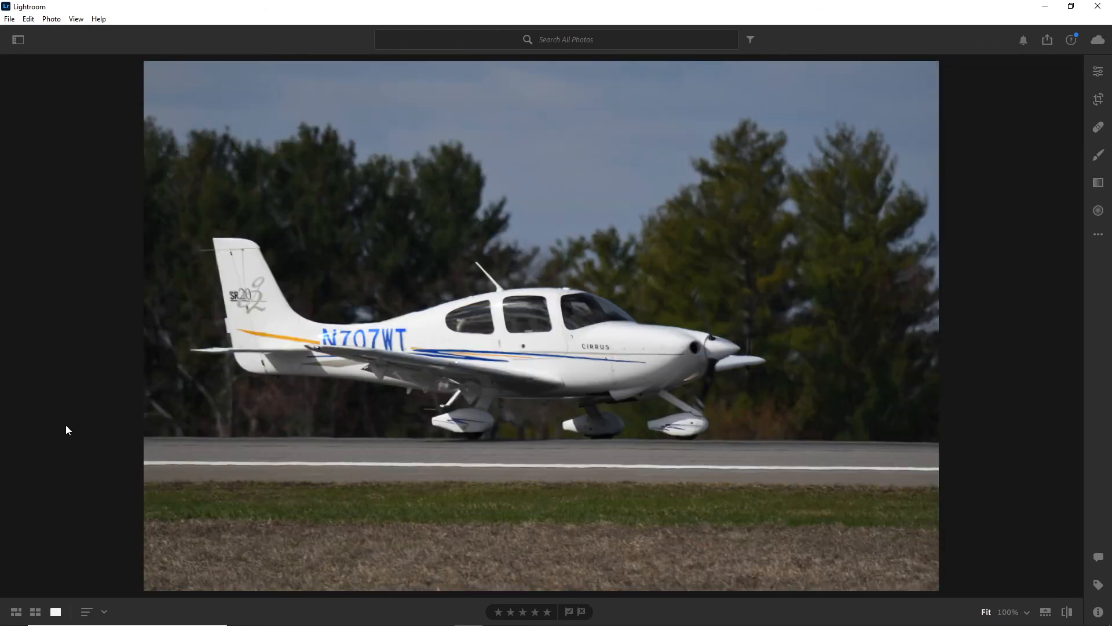
pyautogui.press('Left')
pyautogui.press('Left')
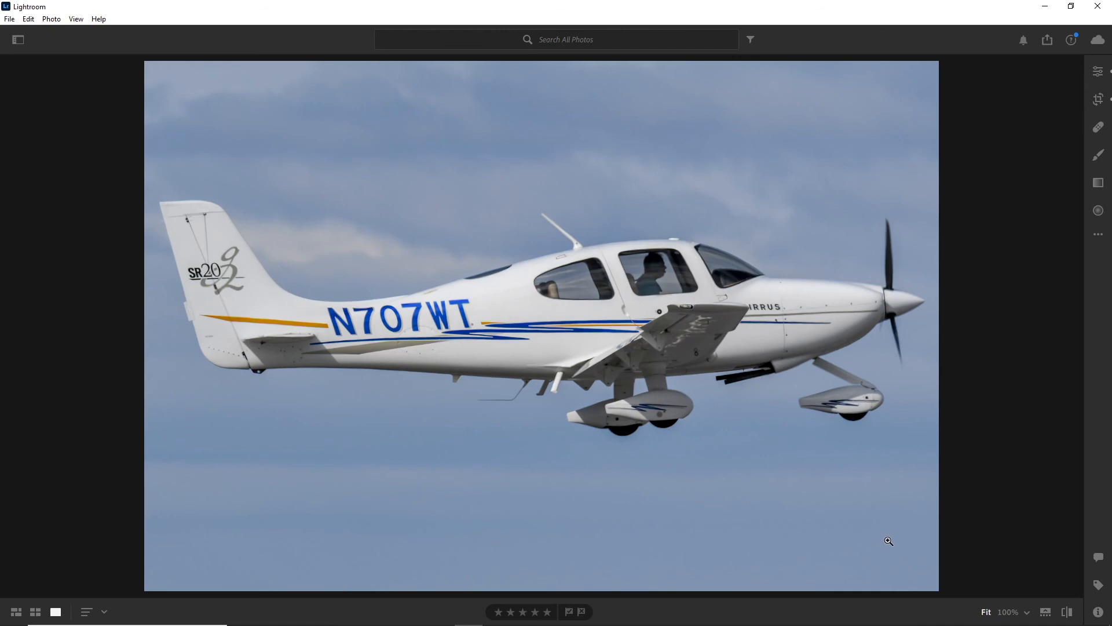
# - Compare the brightened, tightly cropped N707WT photo with the unedited shots of the plane above the treeline
pyautogui.press('Right')
pyautogui.press('Right')
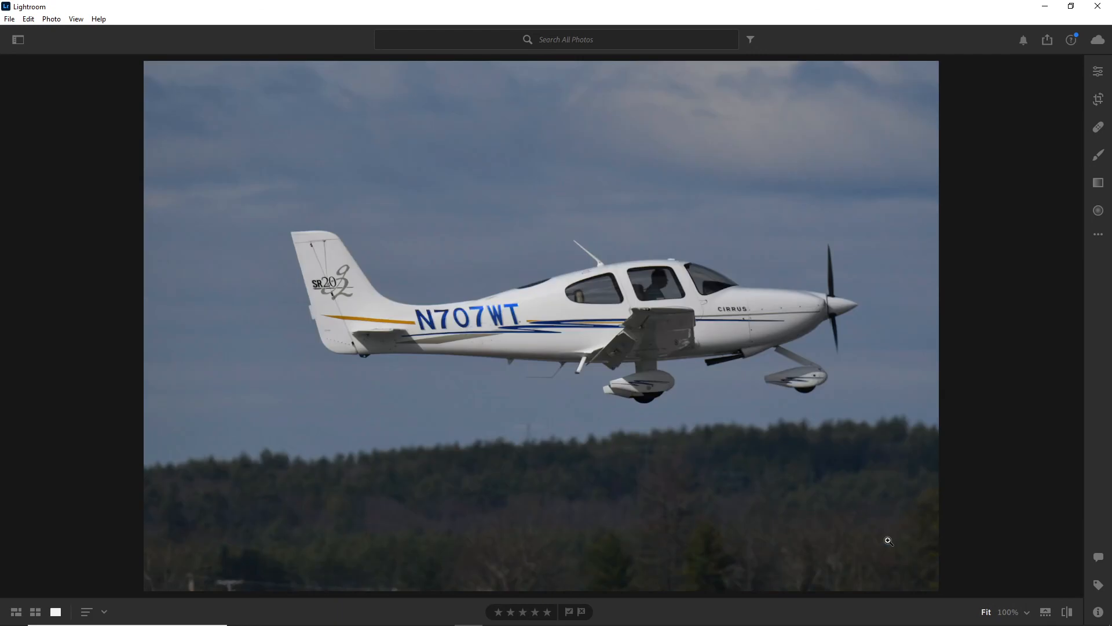
pyautogui.press('Left')
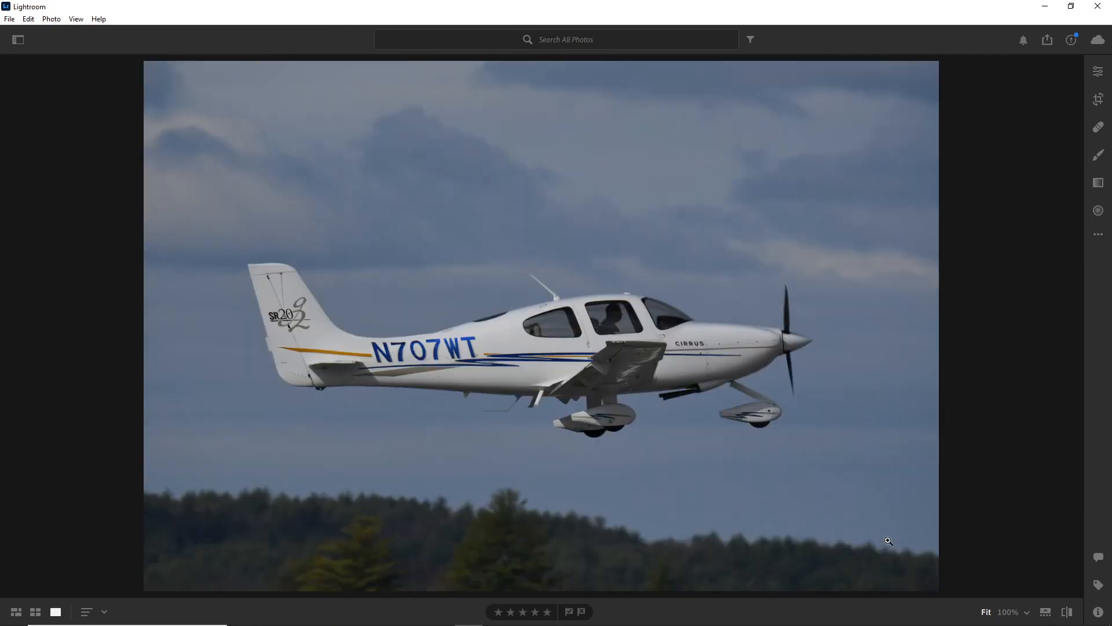